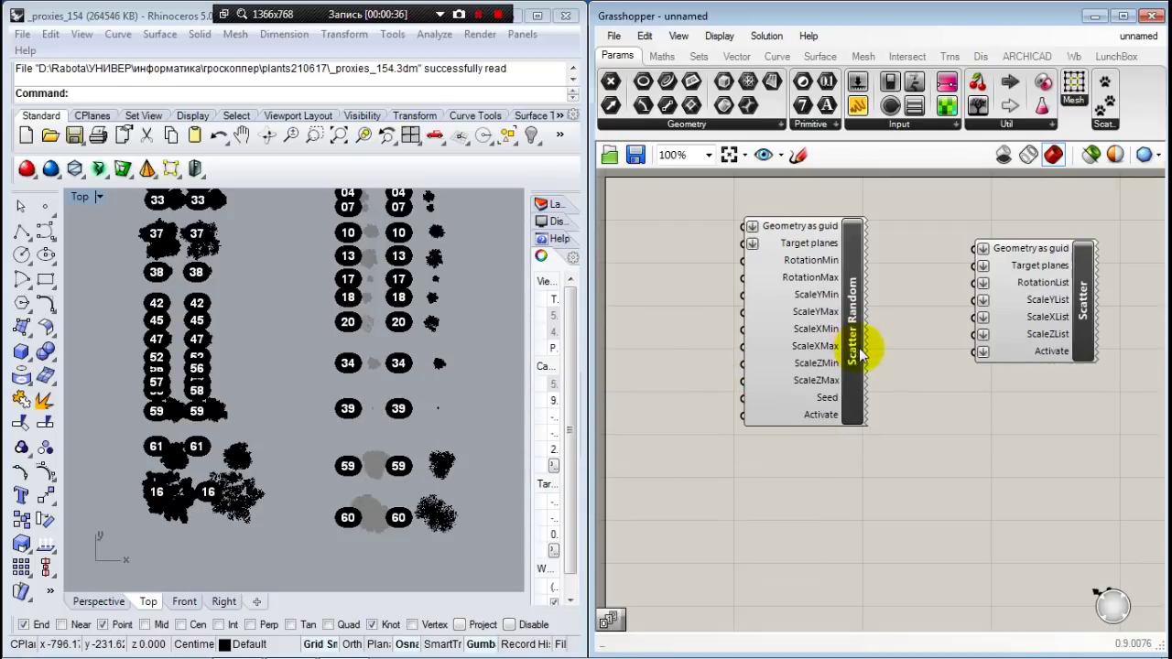
pyautogui.scroll(-1, 746, 353)
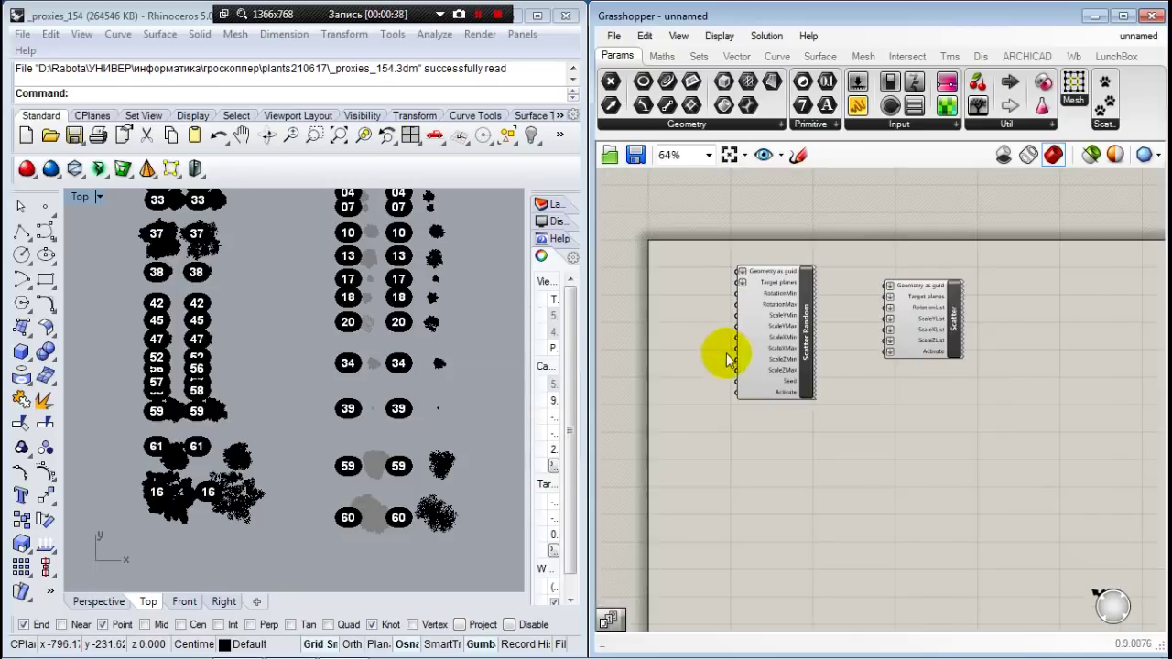
pyautogui.scroll(2, 732, 355)
pyautogui.scroll(-1, 737, 355)
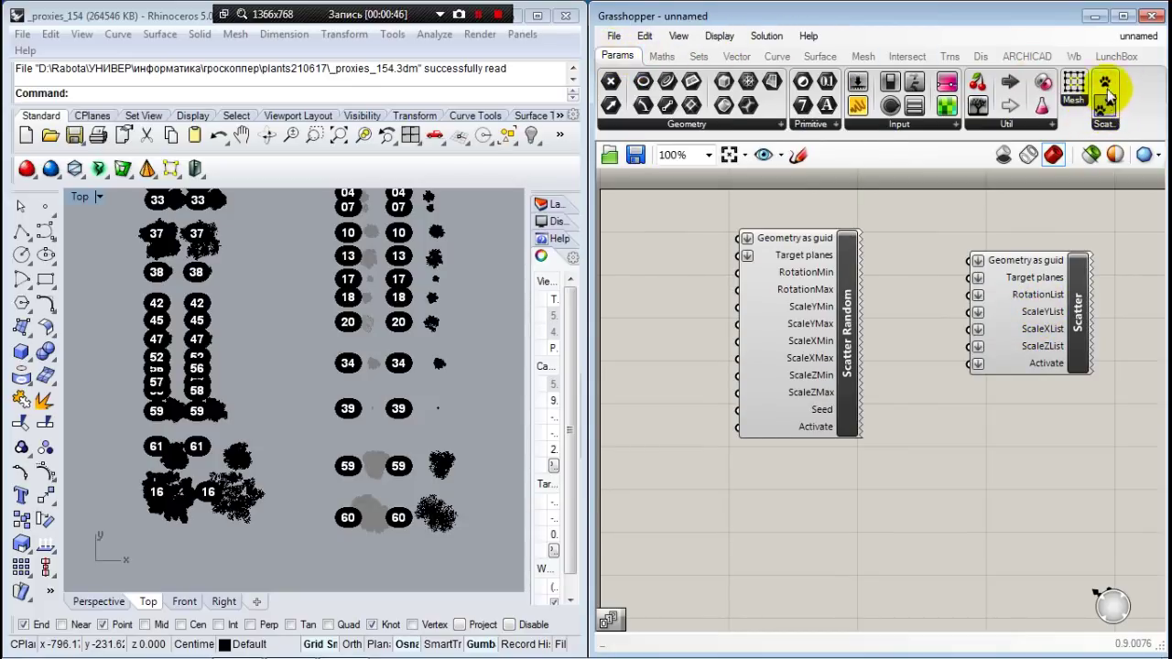
# Open Grasshopper's Components Folder and select the scatterrandom assembly file in it.
pyautogui.click(613, 38)
pyautogui.moveTo(684, 378)
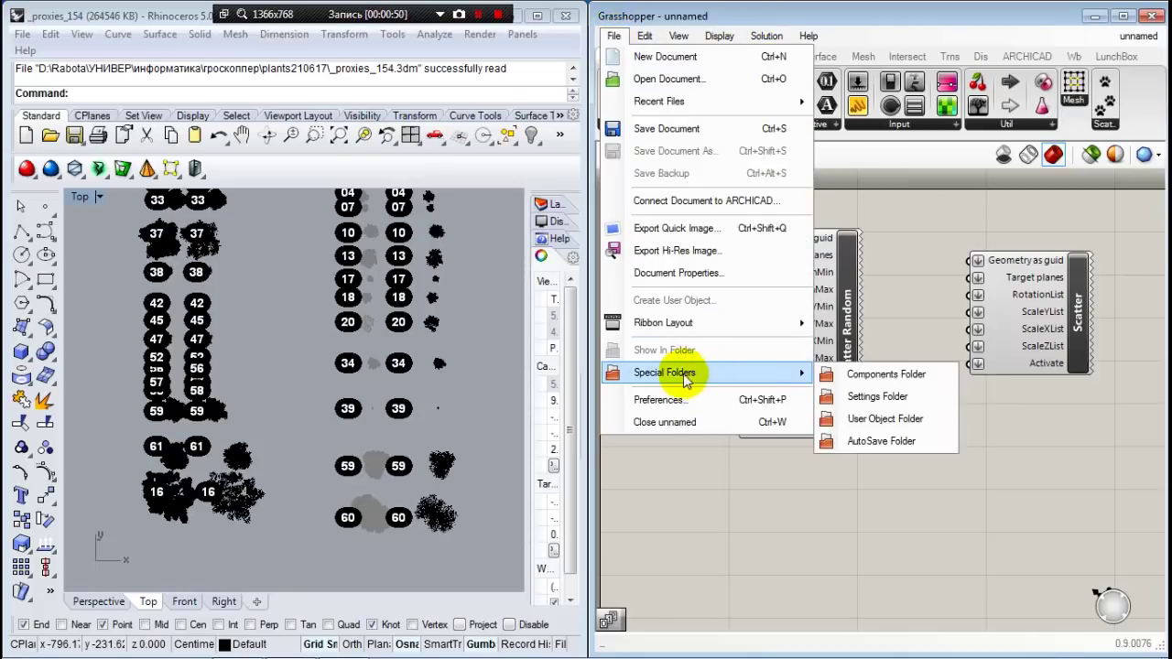
pyautogui.click(872, 375)
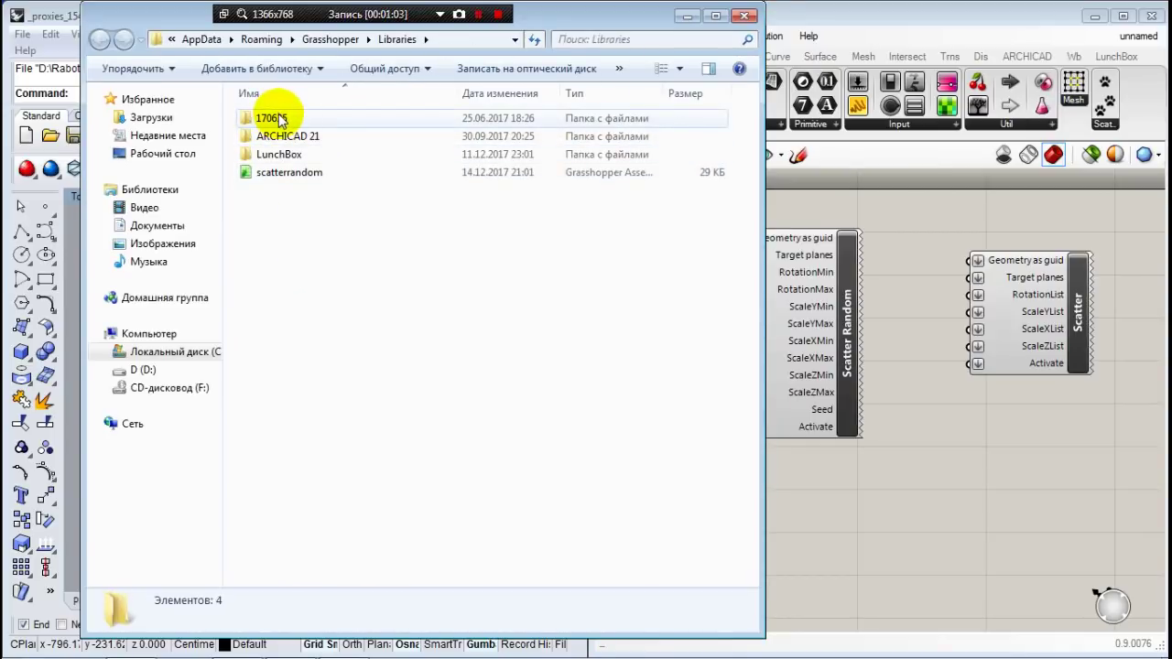
pyautogui.click(281, 179)
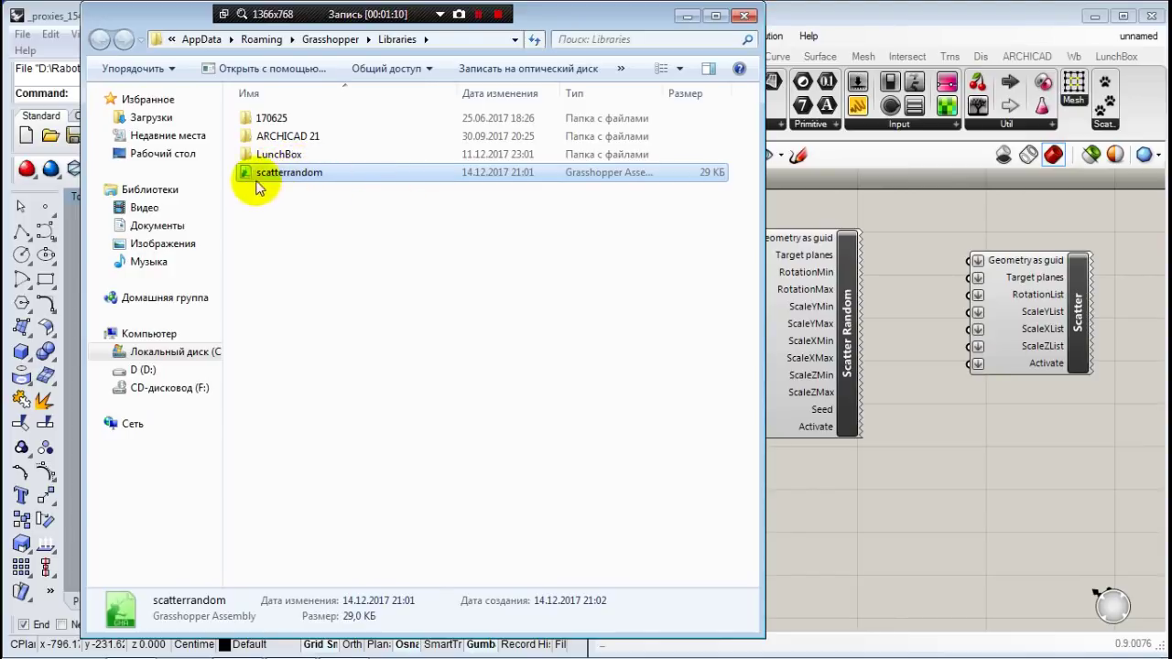
# Look inside the 170625 plug-in folder, then go back to Libraries and close the file window.
pyautogui.doubleClick(273, 120)
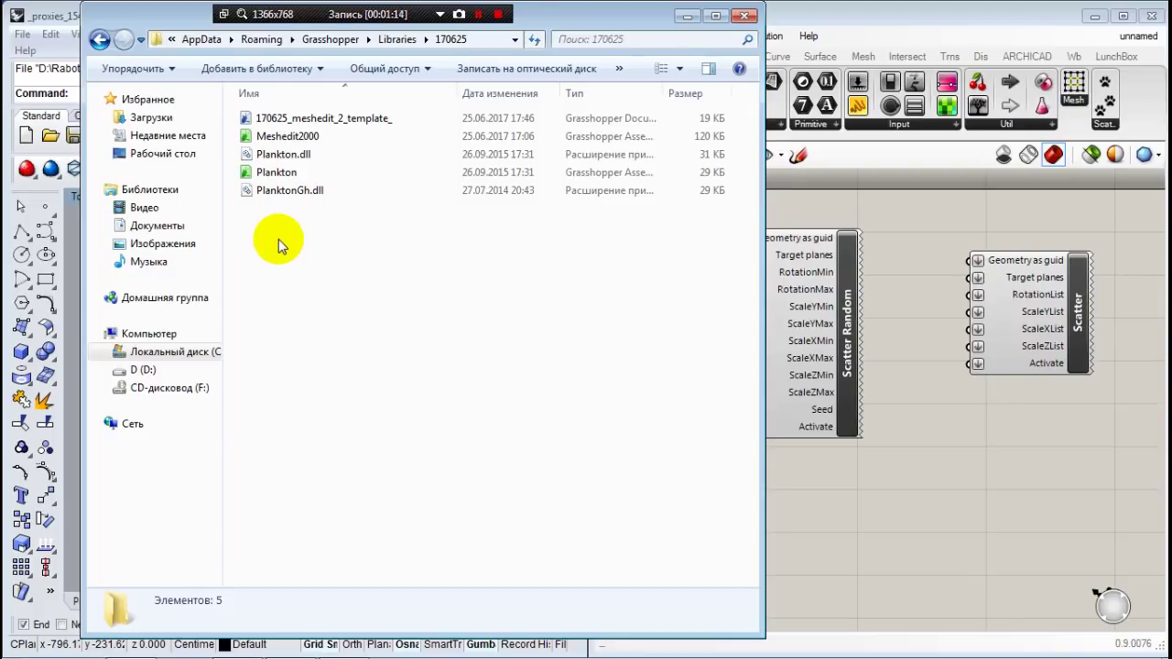
pyautogui.press('BackSpace')
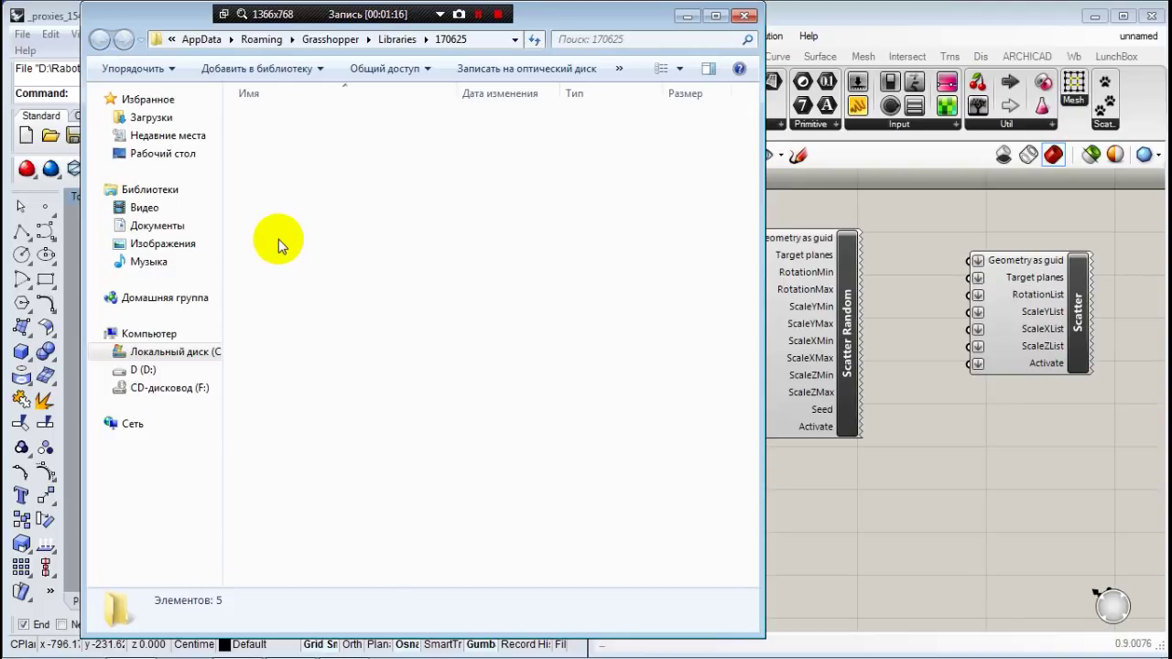
pyautogui.click(300, 173)
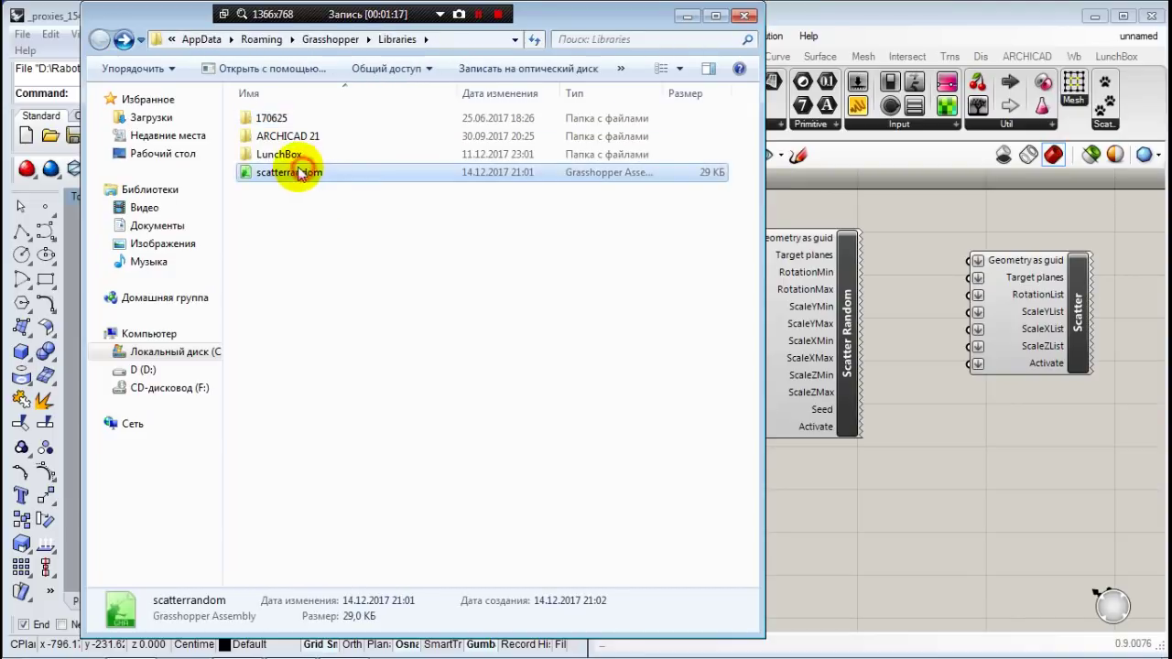
pyautogui.click(744, 15)
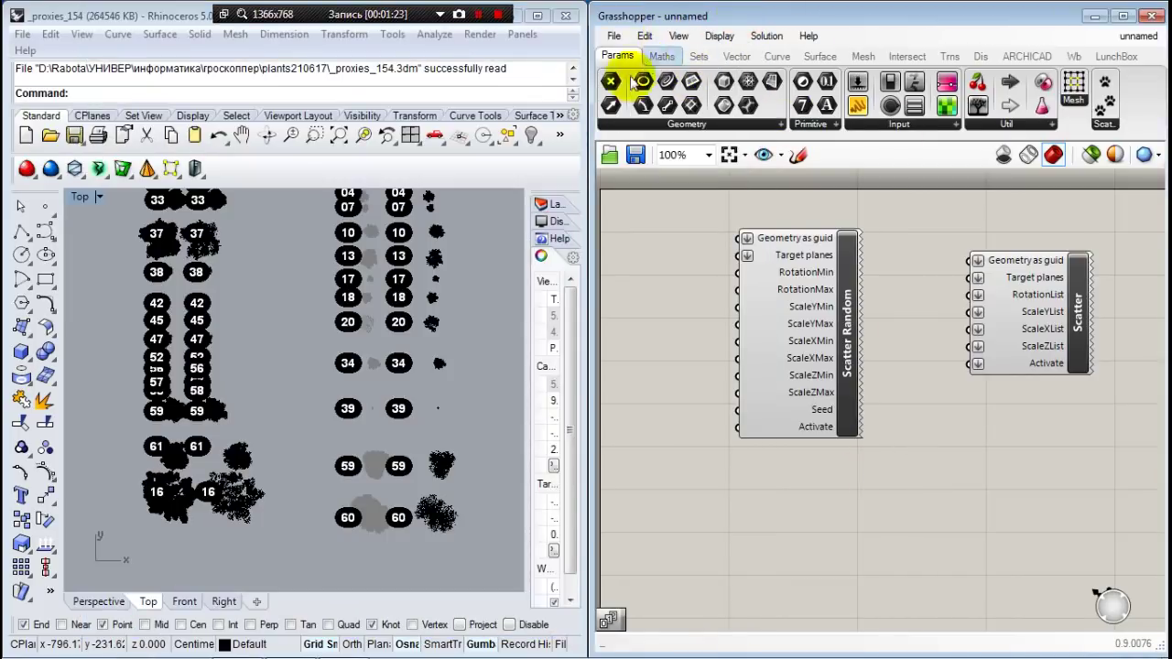
# Switch to the Opera browser and view the top of the Scatter add-on page on food4Rhino.
pyautogui.click(1104, 123)
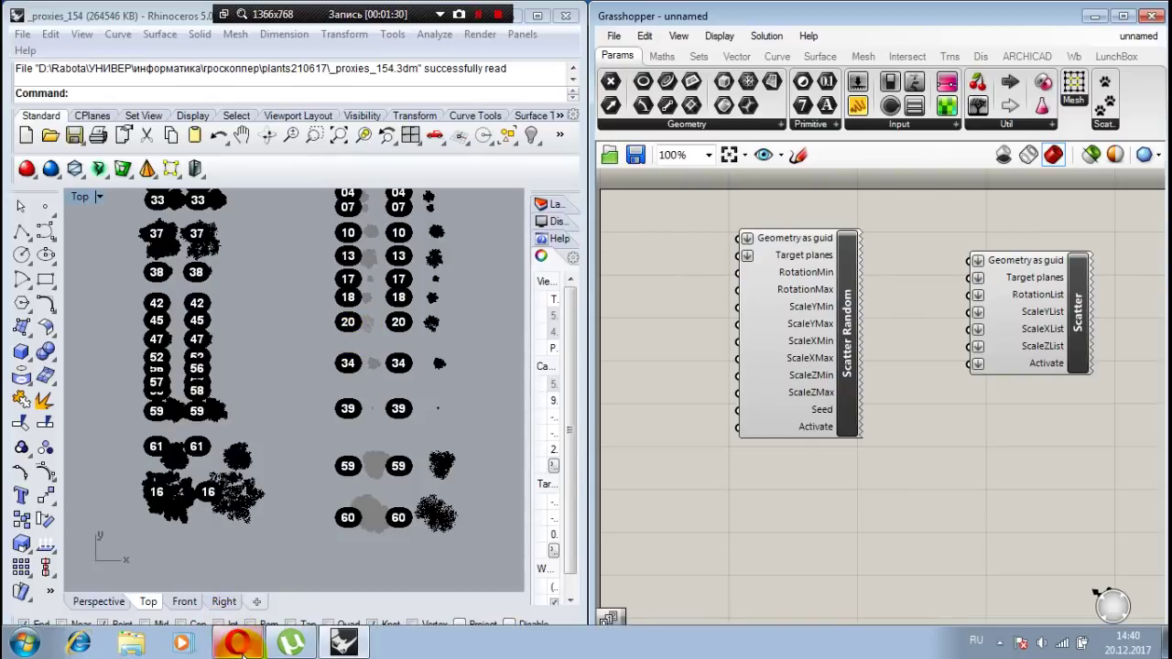
pyautogui.click(238, 643)
pyautogui.scroll(5, 536, 269)
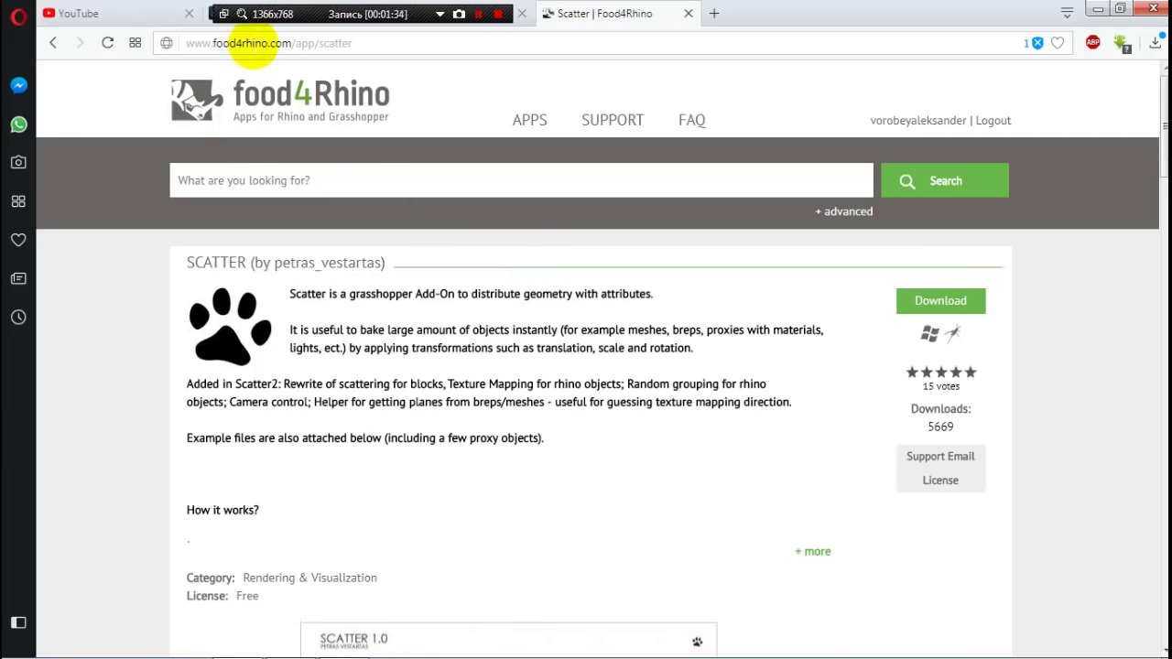
pyautogui.click(247, 43)
pyautogui.click(137, 277)
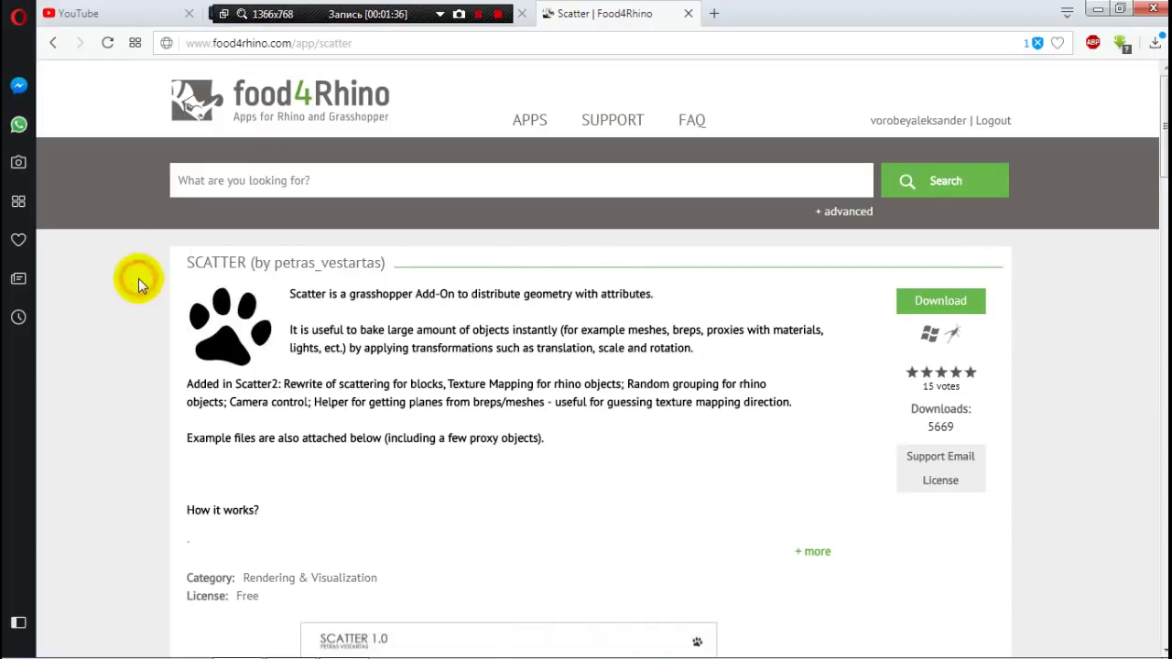
pyautogui.scroll(-2, 139, 286)
pyautogui.scroll(2, 850, 196)
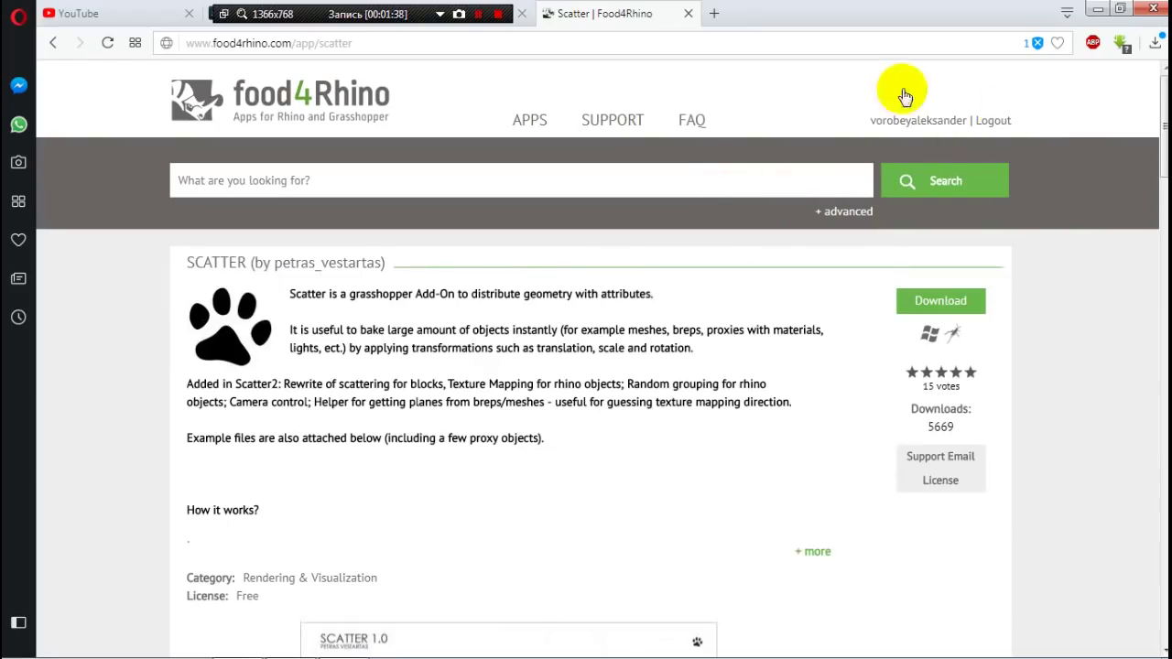
# Examine the Scatter page's description, preview images and the start of its Downloads table.
pyautogui.scroll(-2, 760, 261)
pyautogui.scroll(-5, 760, 261)
pyautogui.scroll(3, 414, 271)
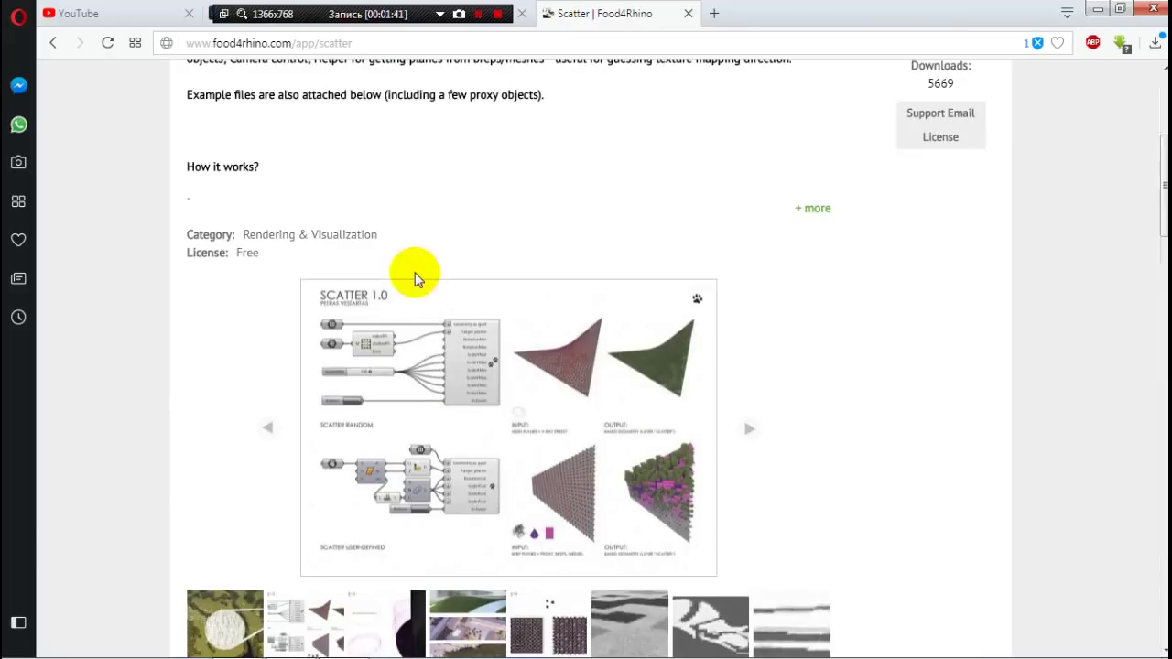
pyautogui.scroll(3, 414, 275)
pyautogui.scroll(-7, 412, 270)
pyautogui.scroll(3, 410, 264)
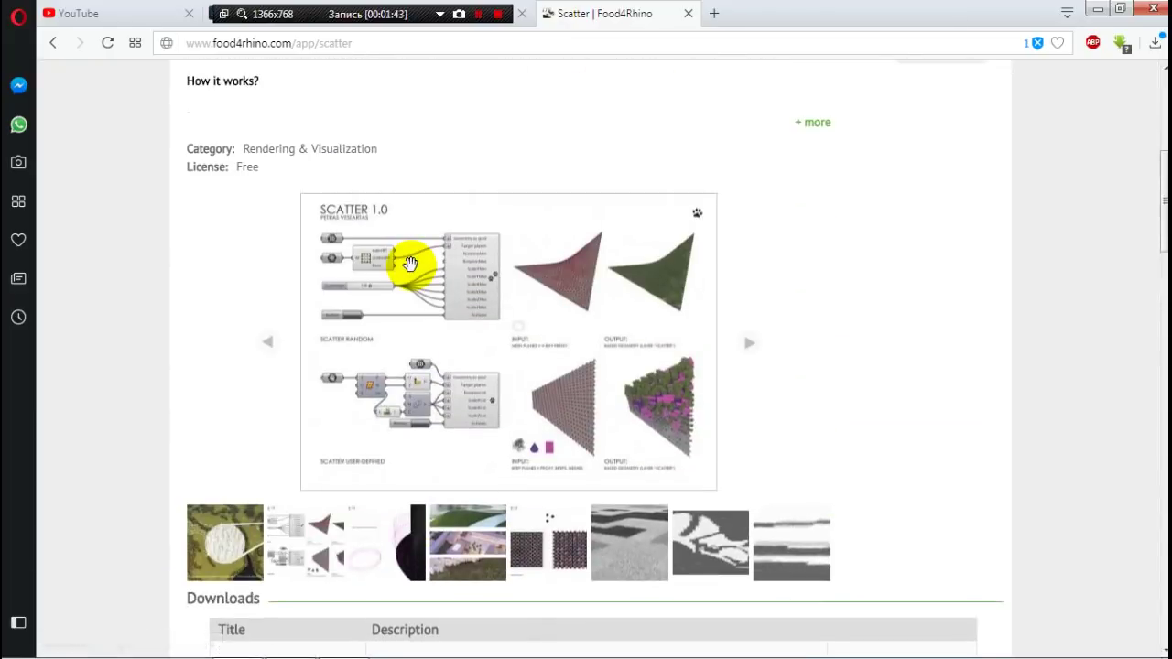
pyautogui.scroll(-2, 409, 263)
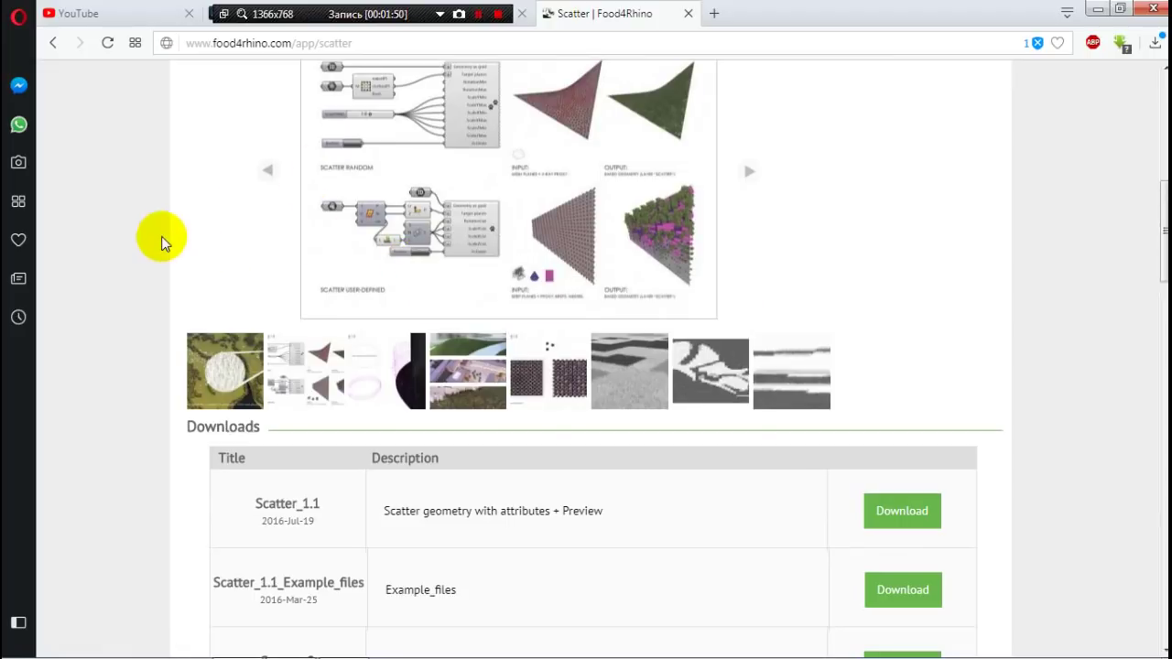
pyautogui.scroll(1, 160, 243)
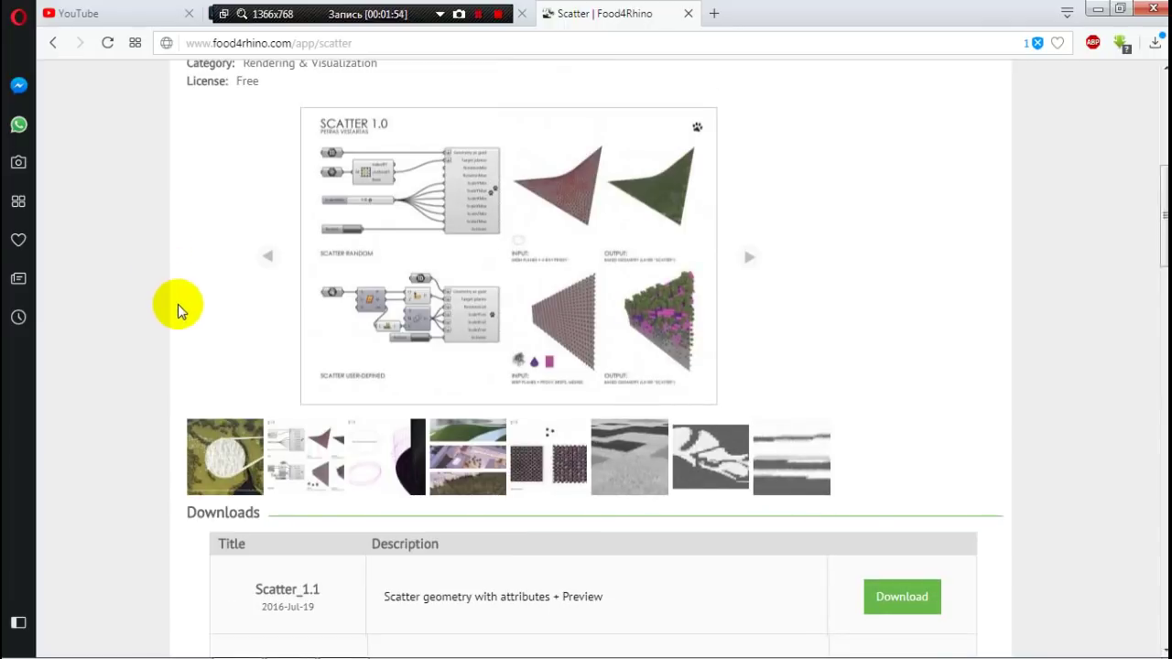
pyautogui.scroll(-2, 178, 296)
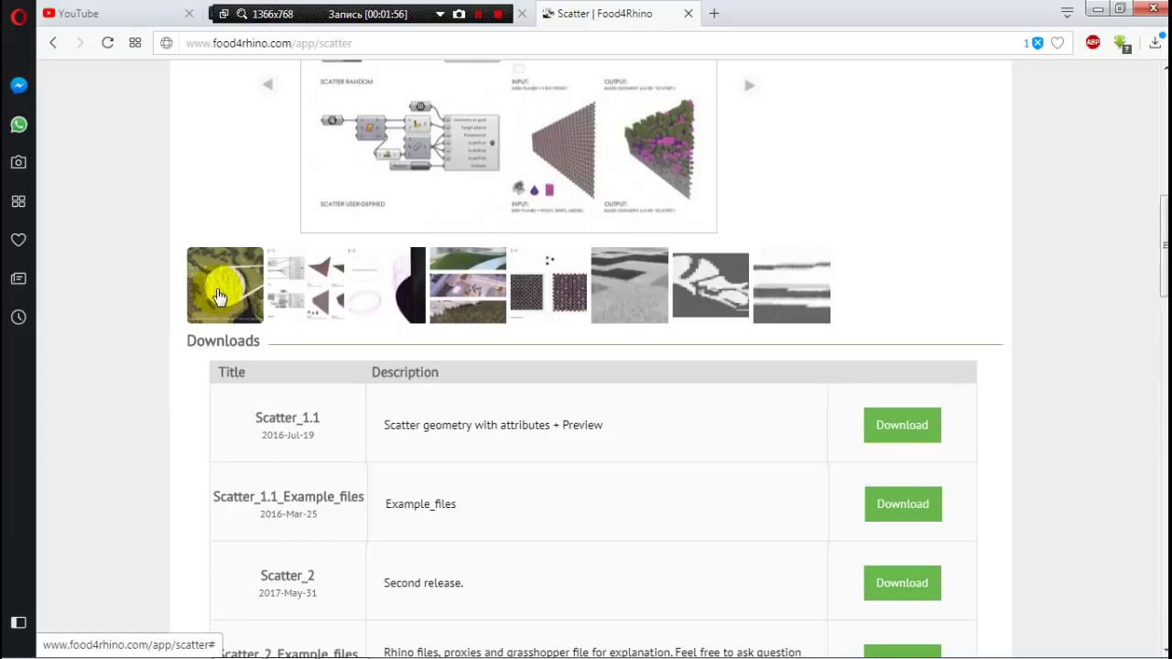
pyautogui.scroll(3, 226, 284)
pyautogui.scroll(-1, 220, 366)
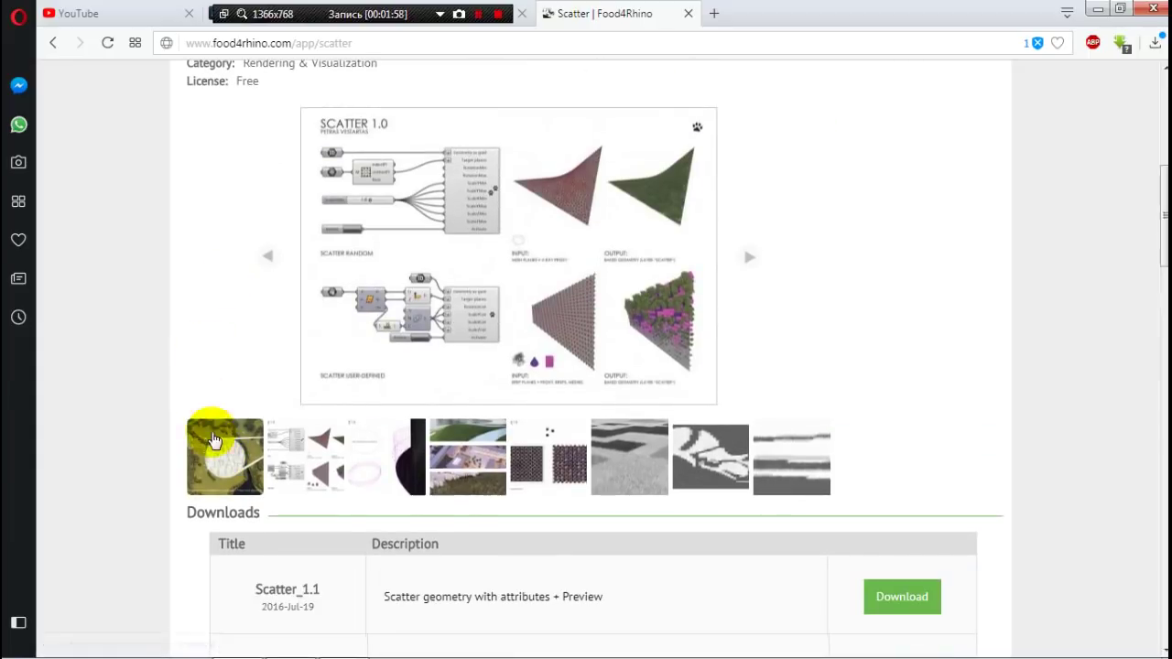
# Open the aerial forest image full size, browse the Scatter gallery through to its last slide, and close the viewer.
pyautogui.click(213, 455)
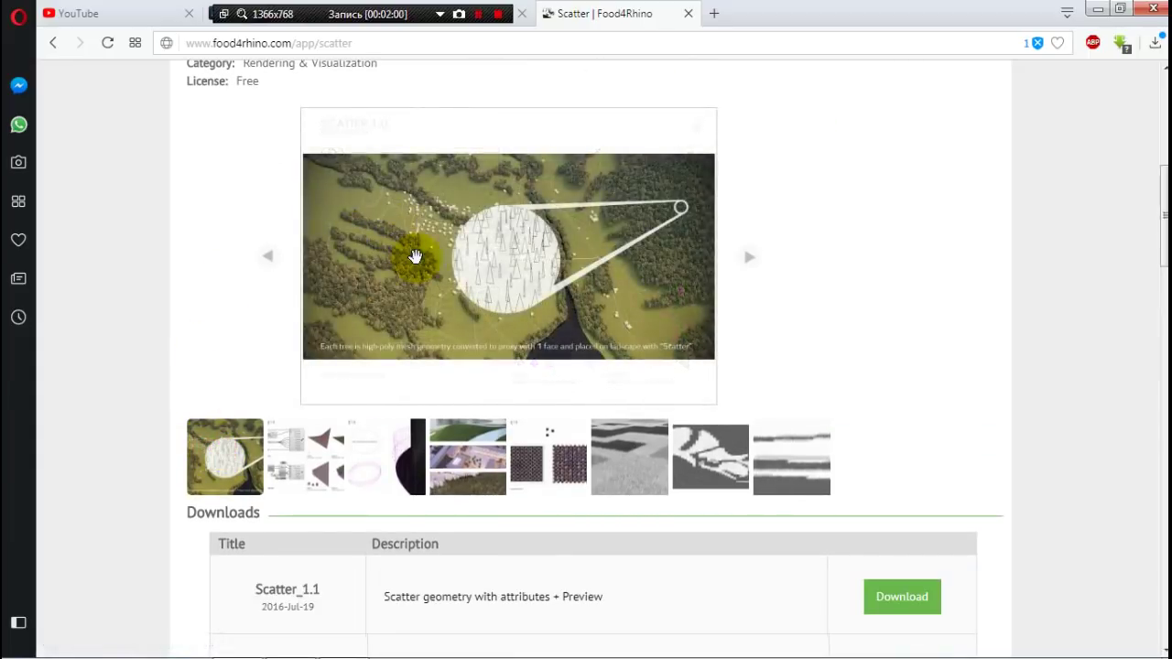
pyautogui.click(481, 250)
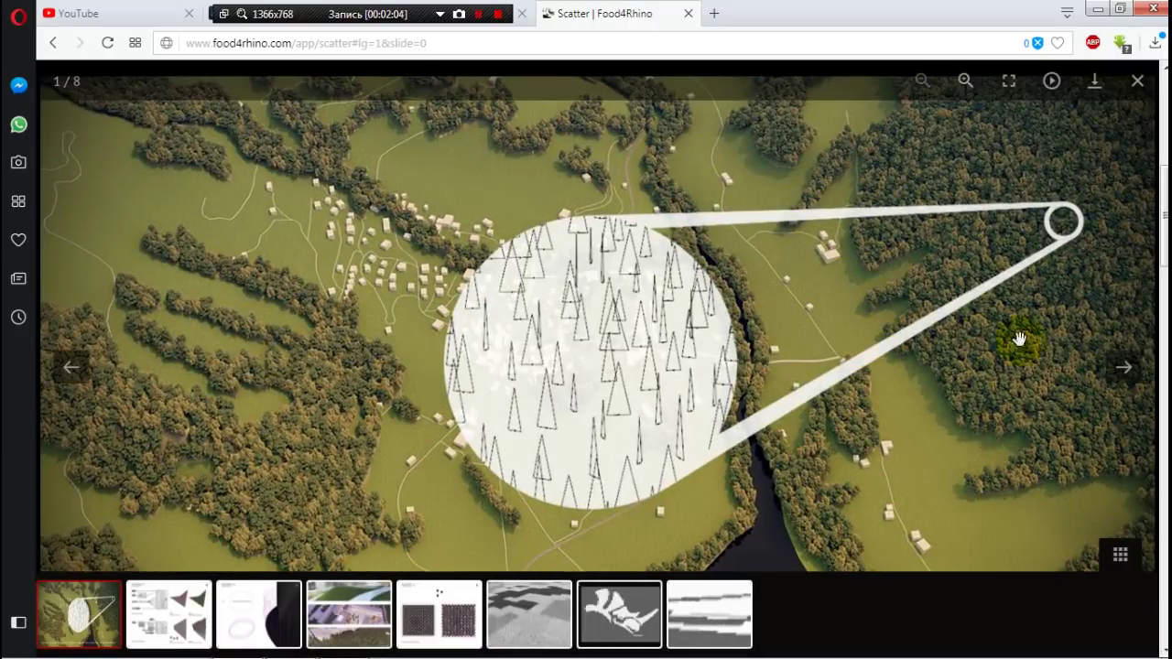
pyautogui.click(1124, 371)
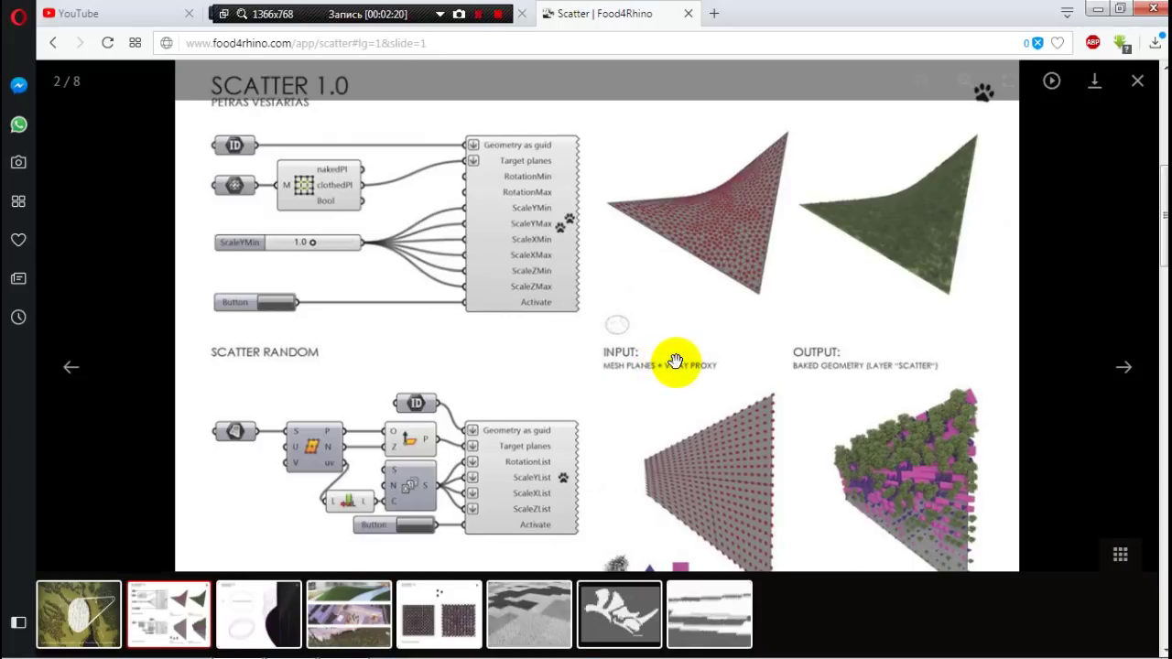
pyautogui.click(1125, 370)
pyautogui.click(1124, 371)
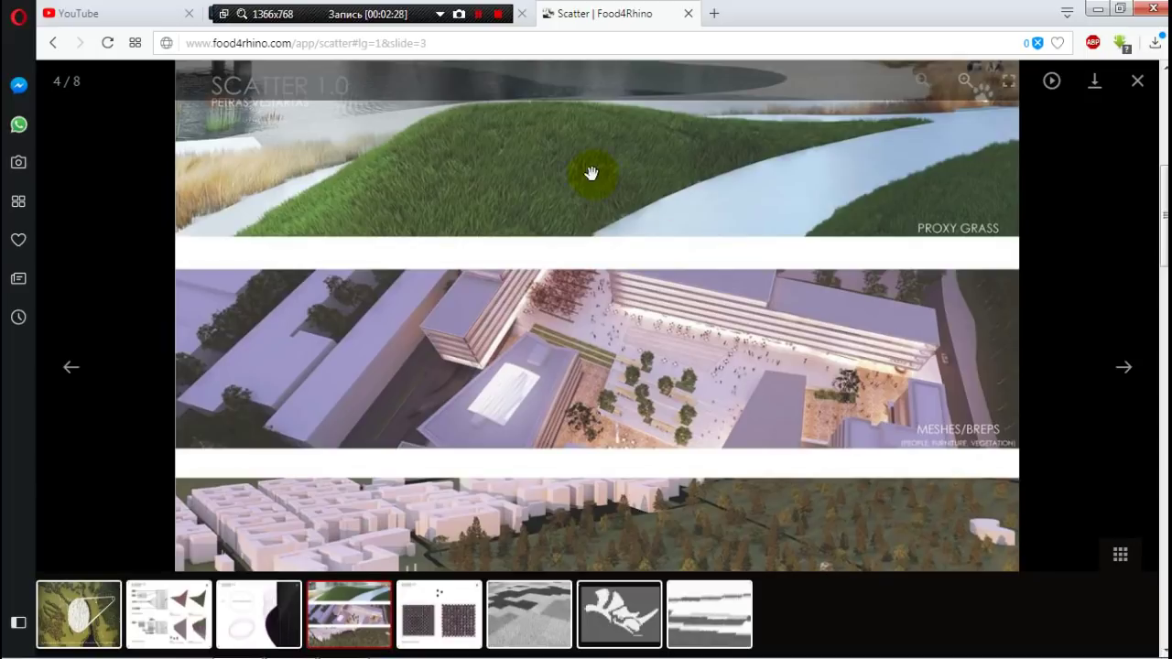
pyautogui.moveTo(570, 236); pyautogui.dragTo(595, 418)
pyautogui.click(1127, 366)
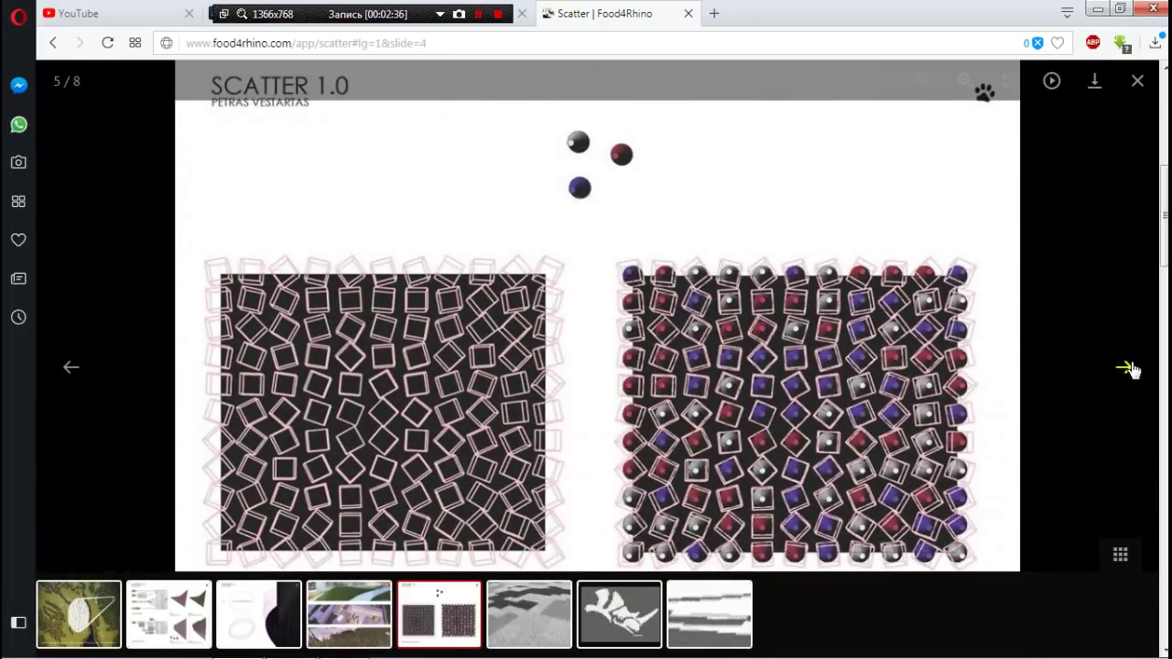
pyautogui.click(1130, 367)
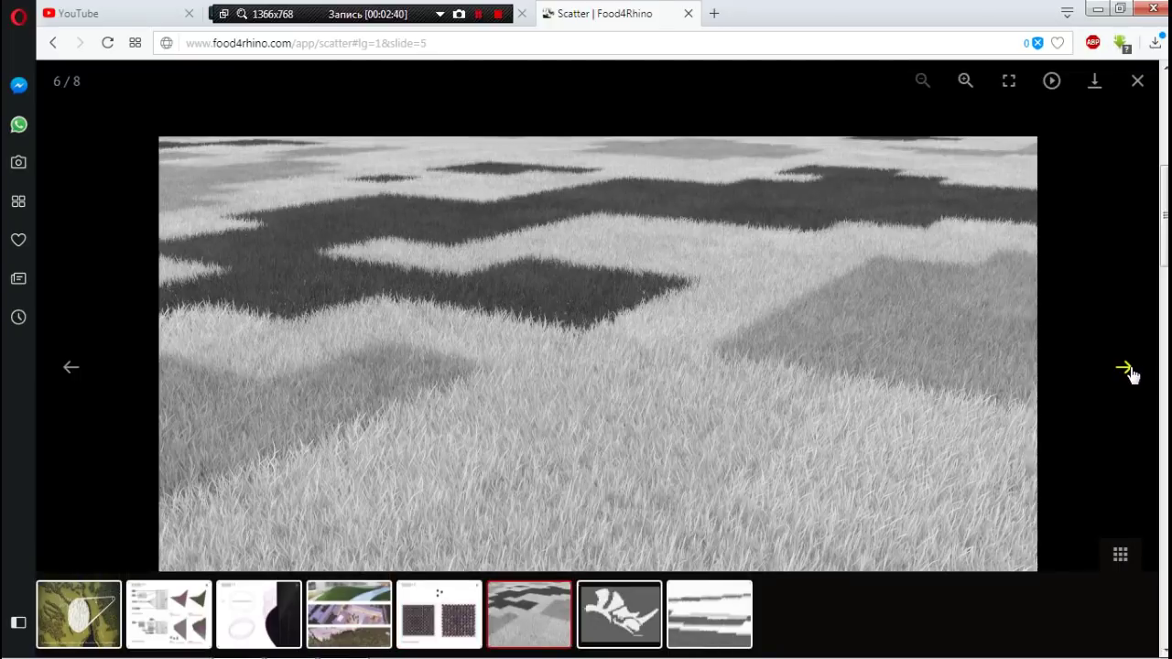
pyautogui.click(1126, 370)
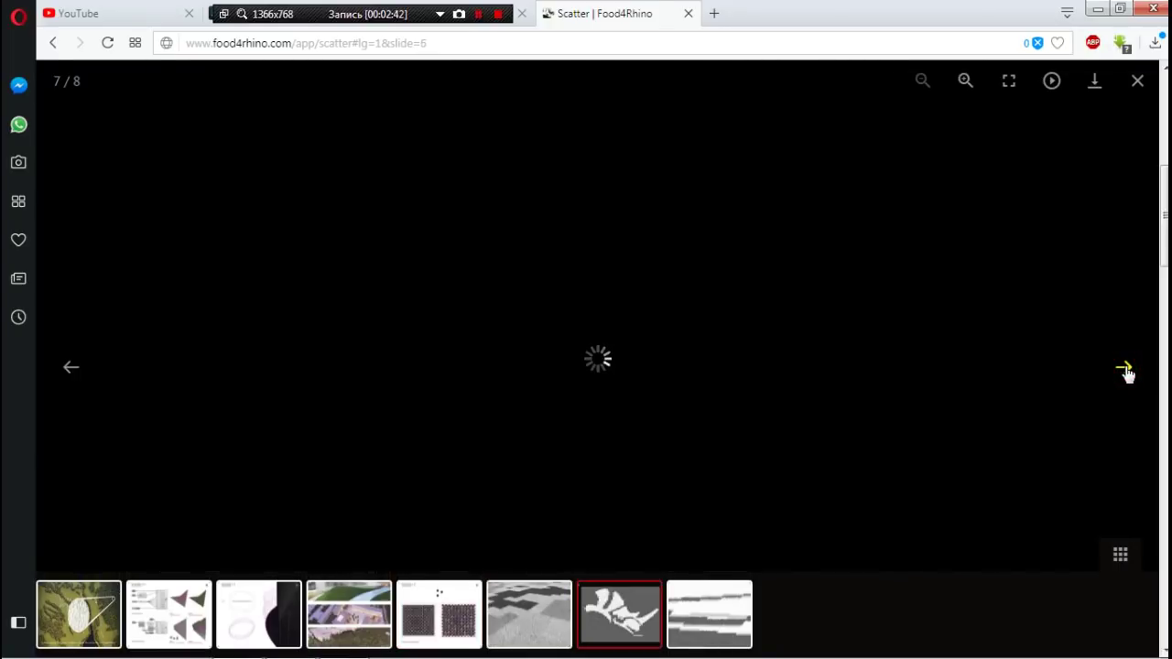
pyautogui.click(1126, 370)
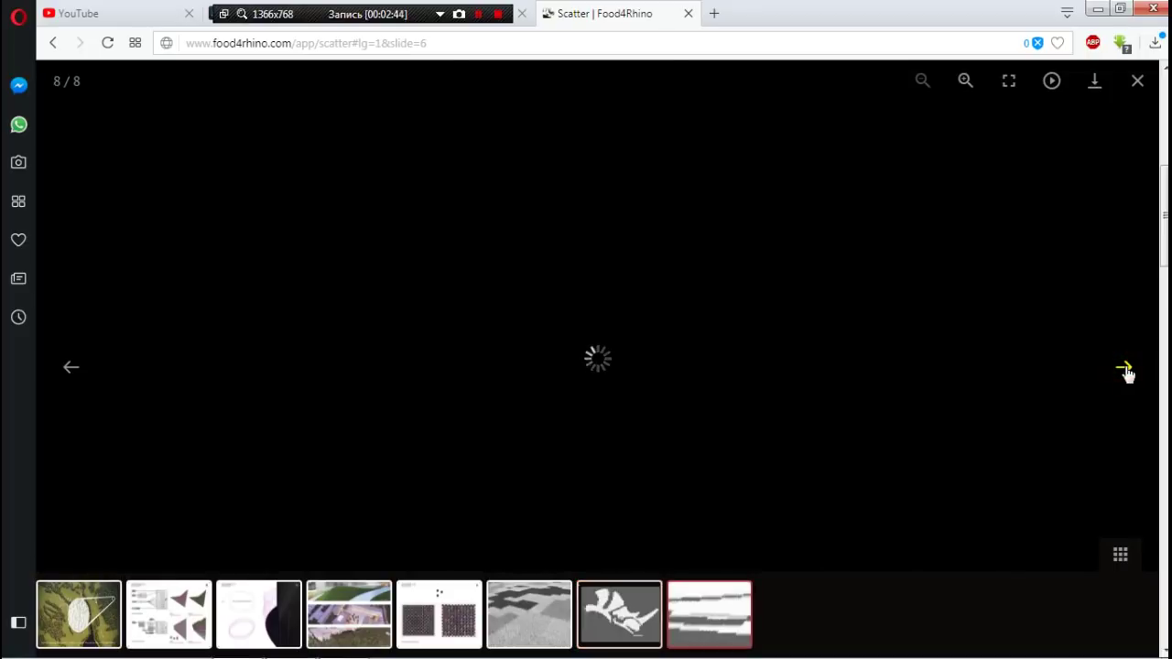
pyautogui.click(1136, 82)
# Review the Downloads table of the Scatter page, from Scatter_1.1 to the Plants package.
pyautogui.scroll(-5, 615, 315)
pyautogui.scroll(-2, 612, 302)
pyautogui.scroll(1, 615, 302)
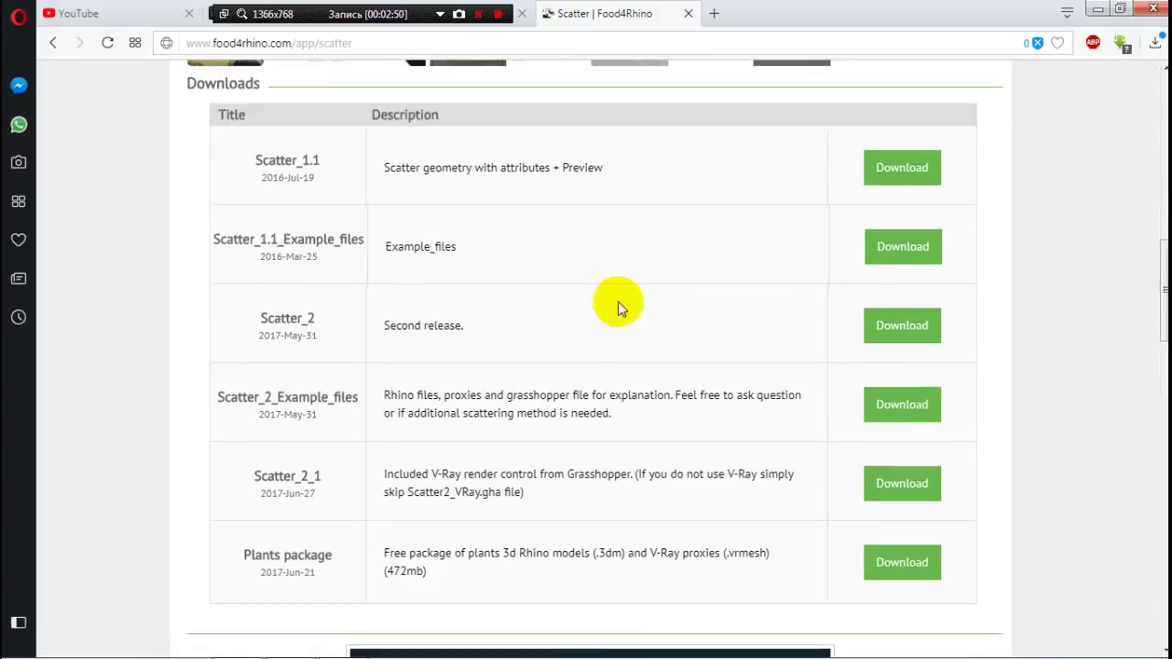
pyautogui.scroll(-4, 618, 302)
pyautogui.scroll(4, 221, 342)
pyautogui.scroll(-4, 221, 345)
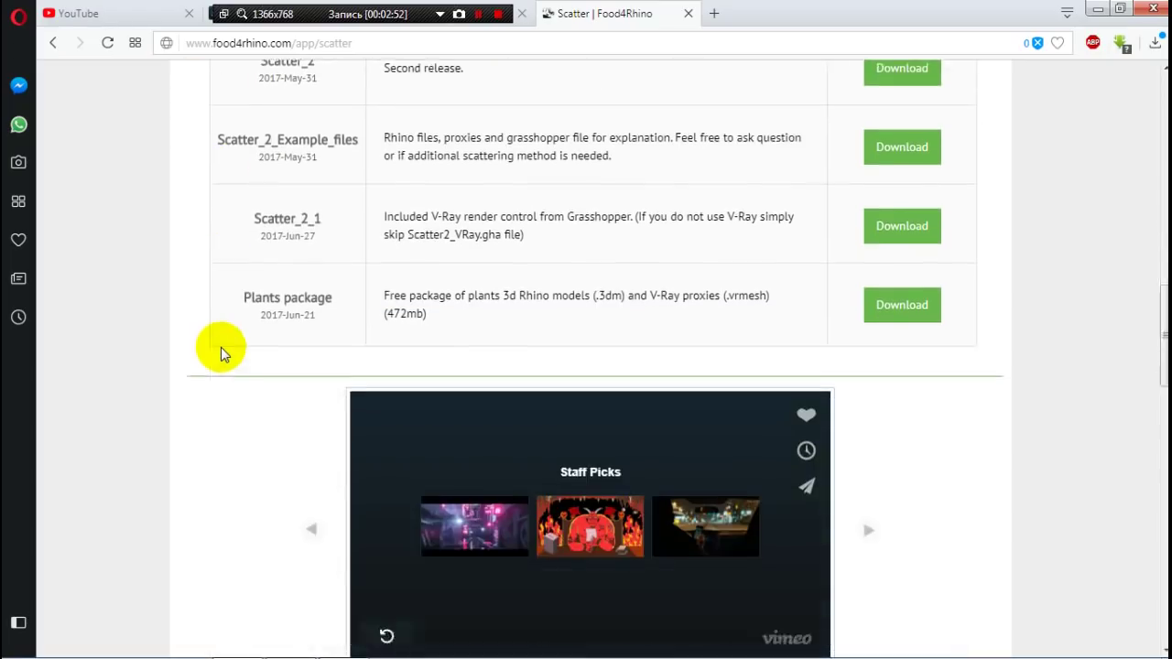
pyautogui.scroll(4, 220, 347)
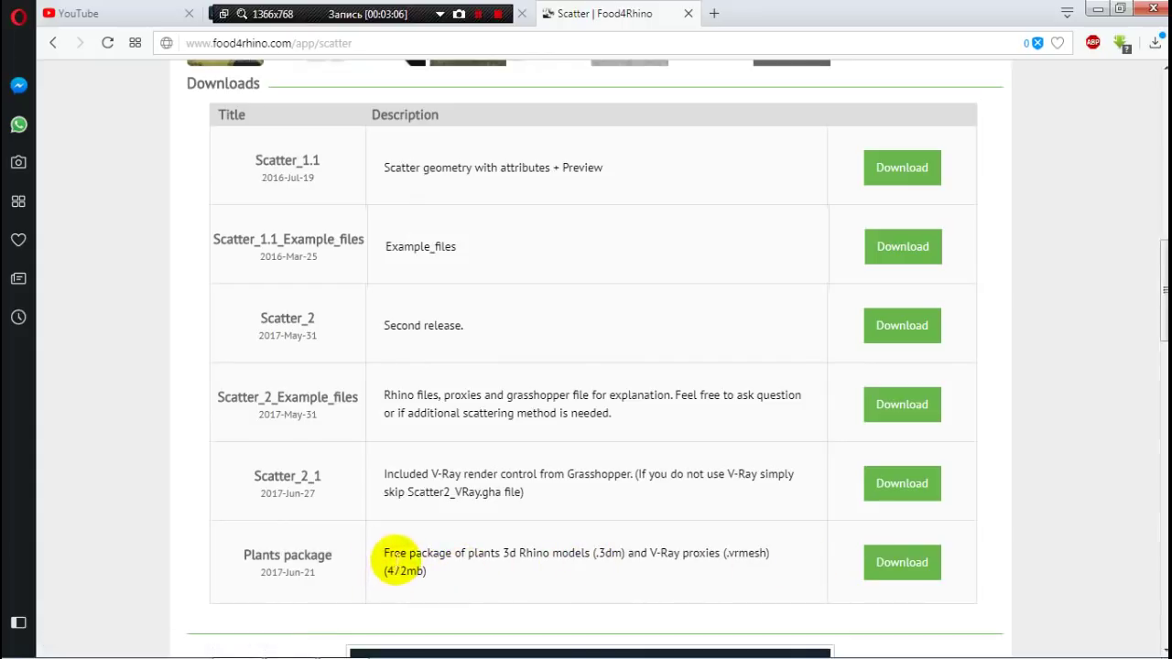
# Switch back to Rhinoceros and look over the numbered plant models in the Top viewport.
pyautogui.moveTo(311, 641)
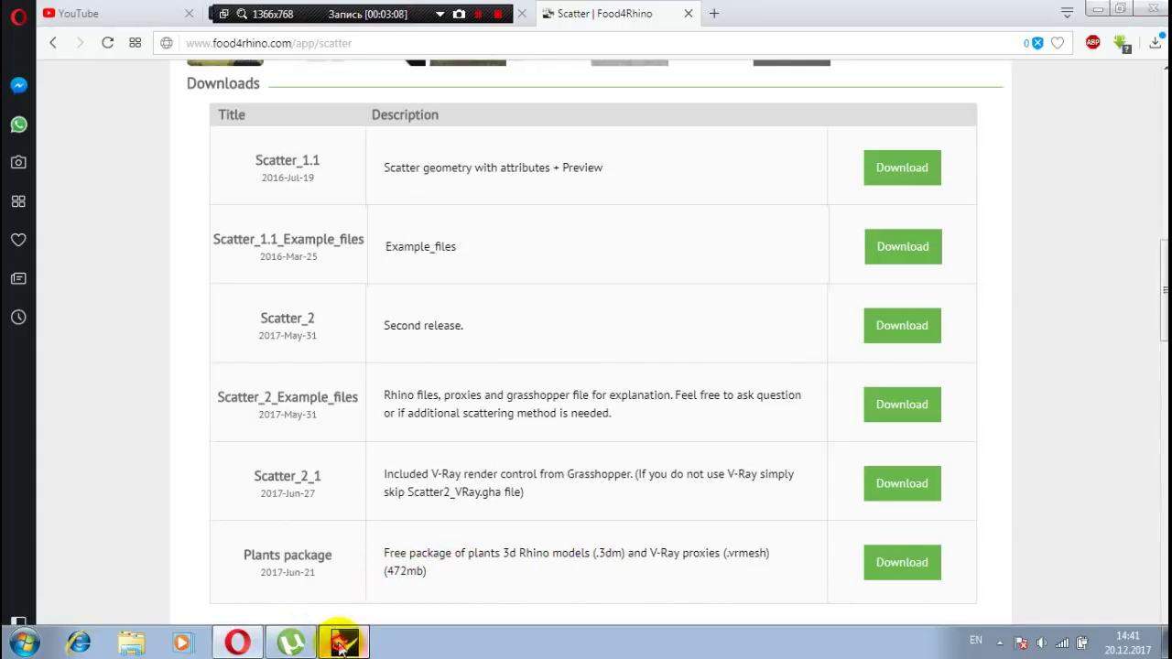
pyautogui.click(340, 644)
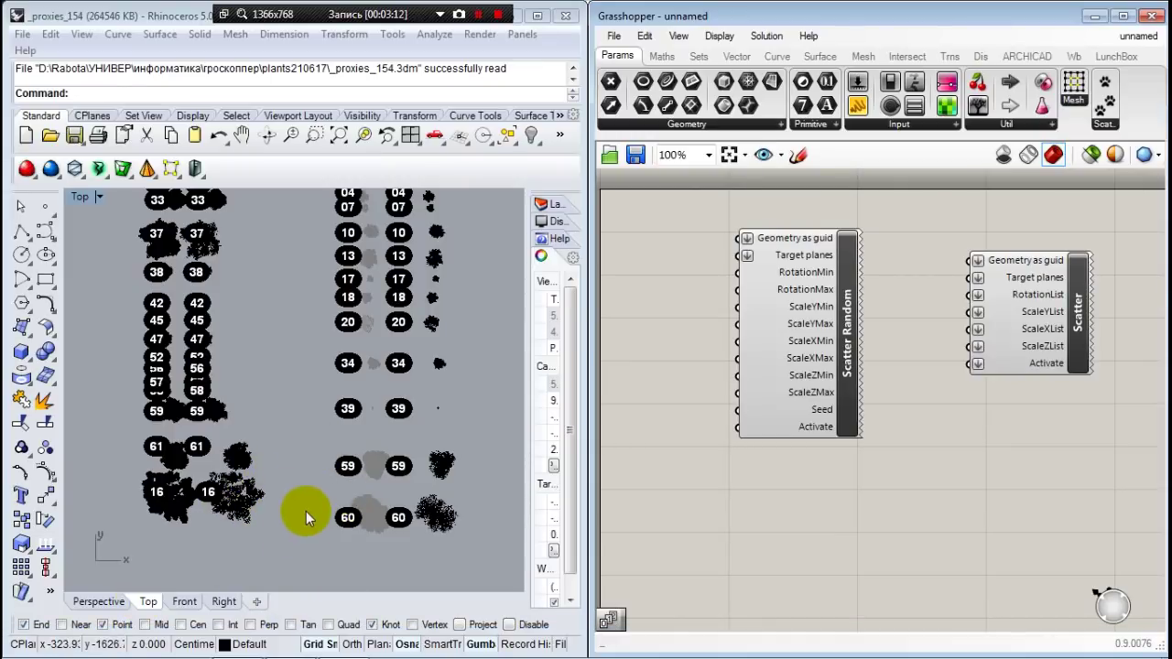
pyautogui.click(181, 425)
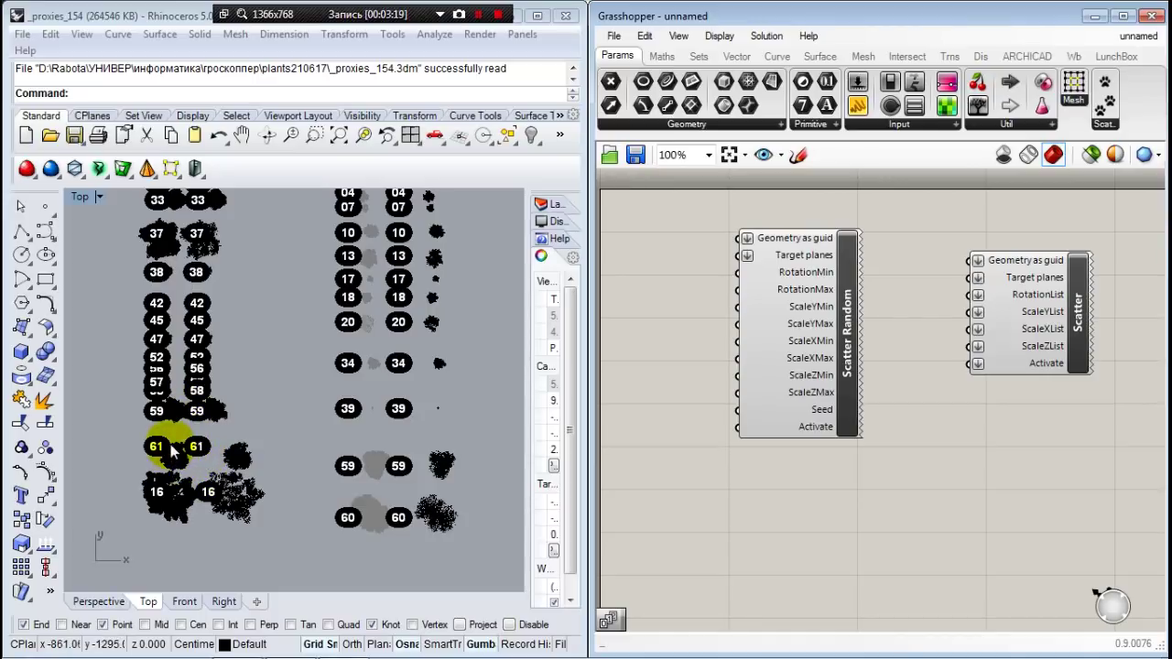
pyautogui.click(207, 416)
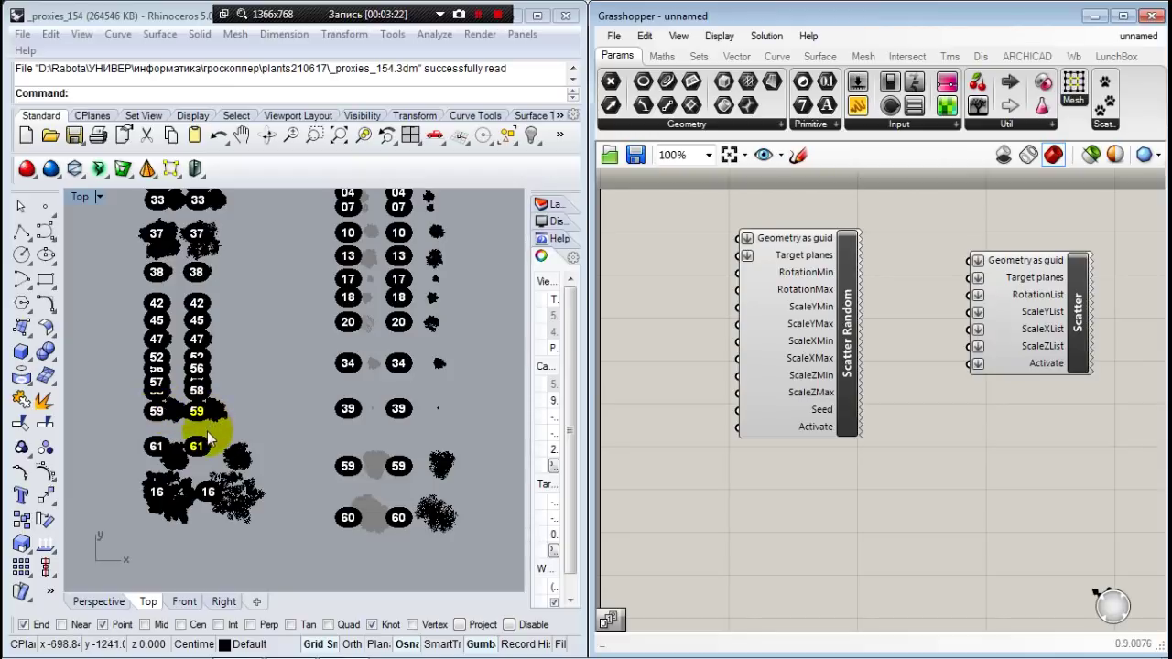
pyautogui.click(195, 384)
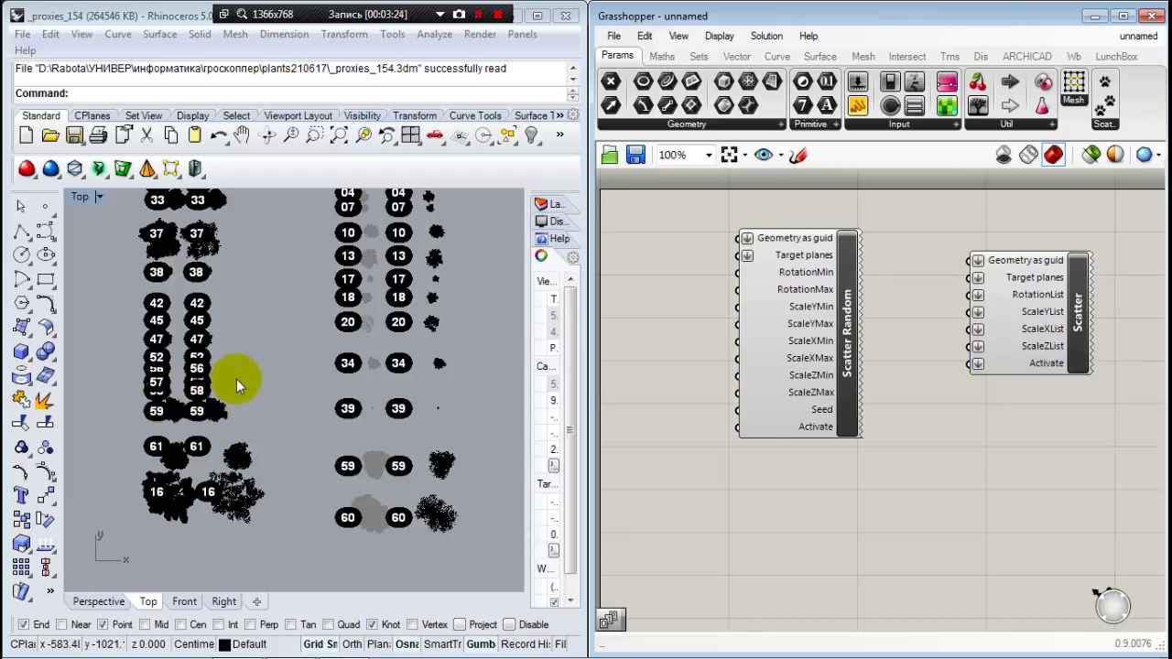
# Switch to the Perspective view, orbit around the rows of numbered plant models and examine the large tree mesh beside them.
pyautogui.click(196, 410)
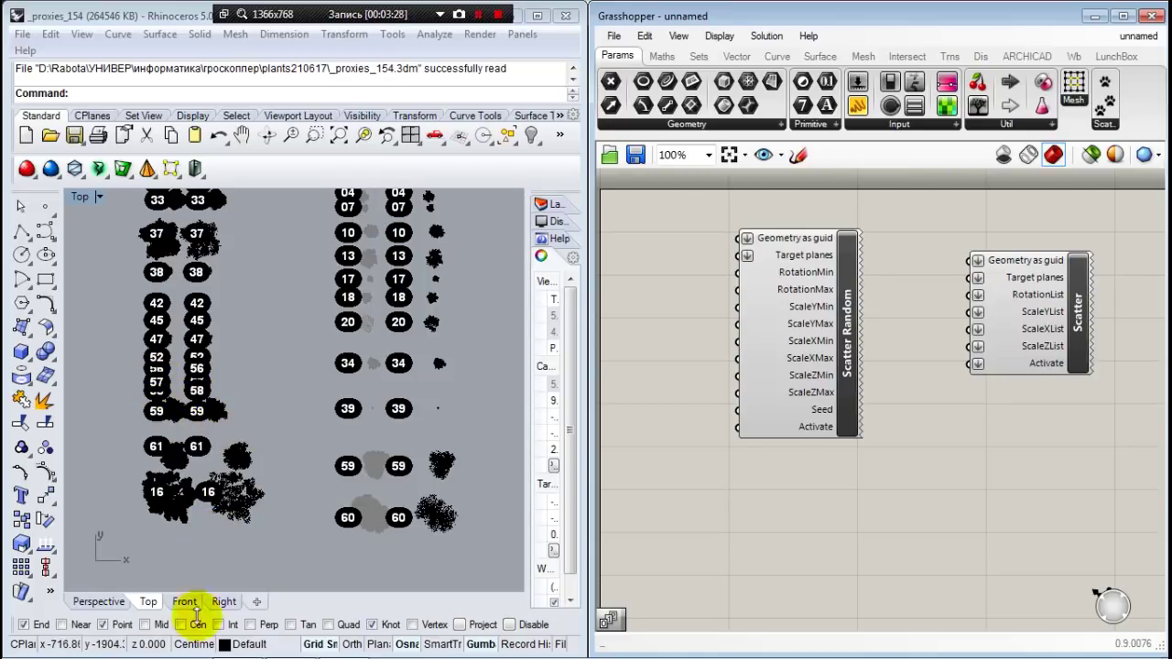
pyautogui.click(88, 604)
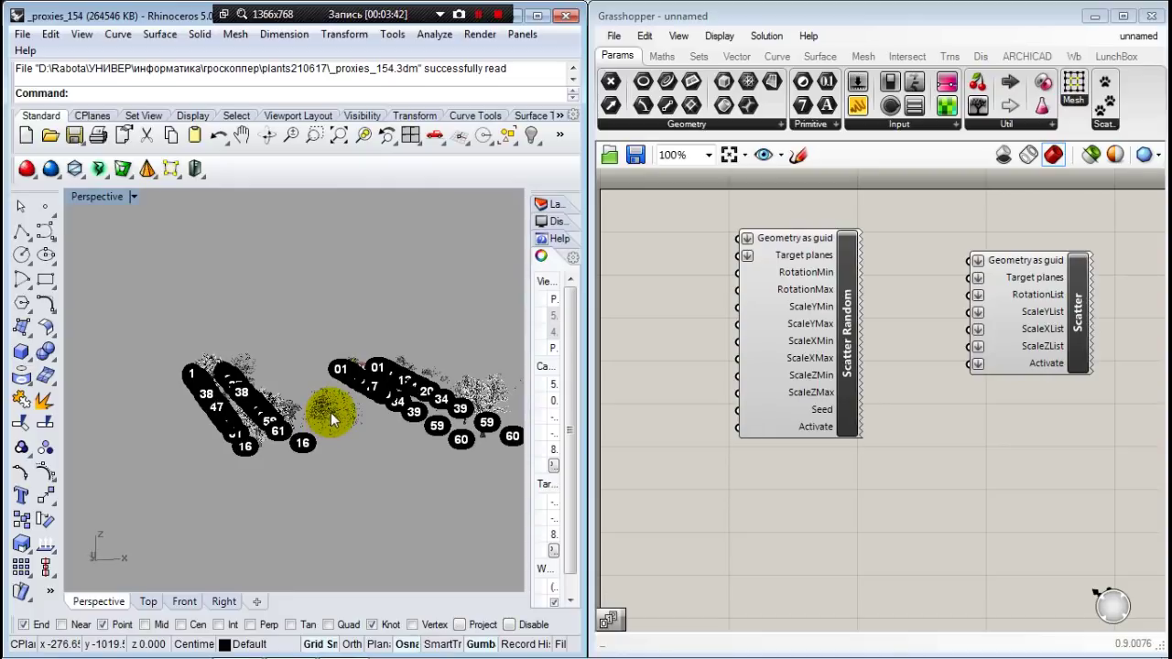
pyautogui.scroll(1, 331, 419)
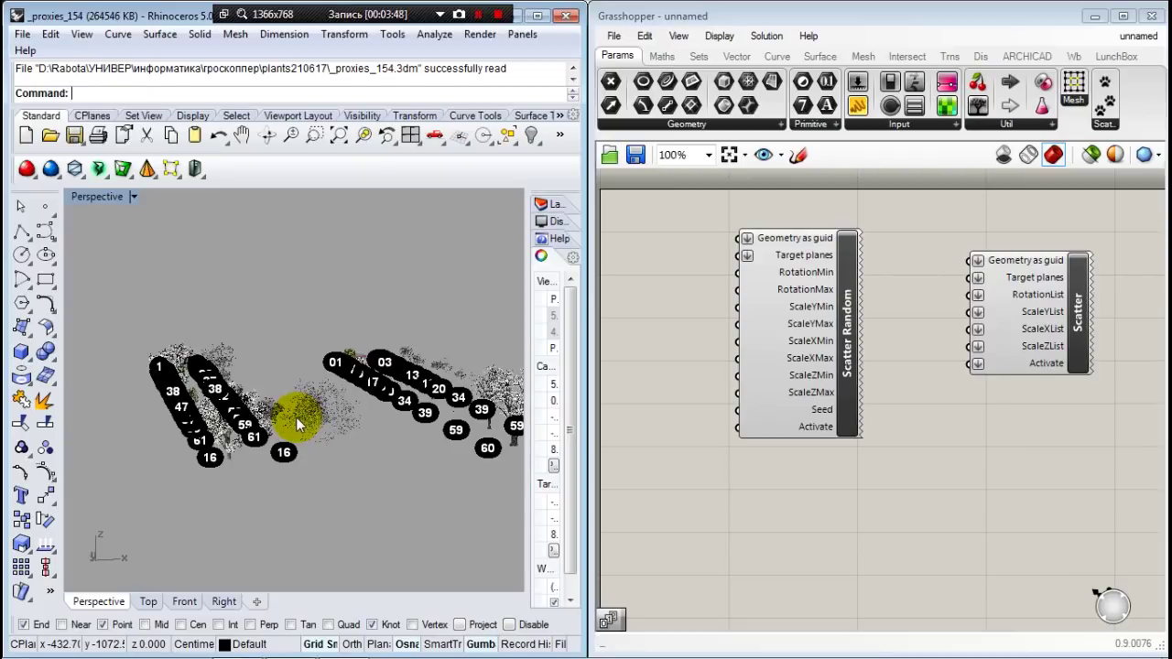
pyautogui.click(372, 428)
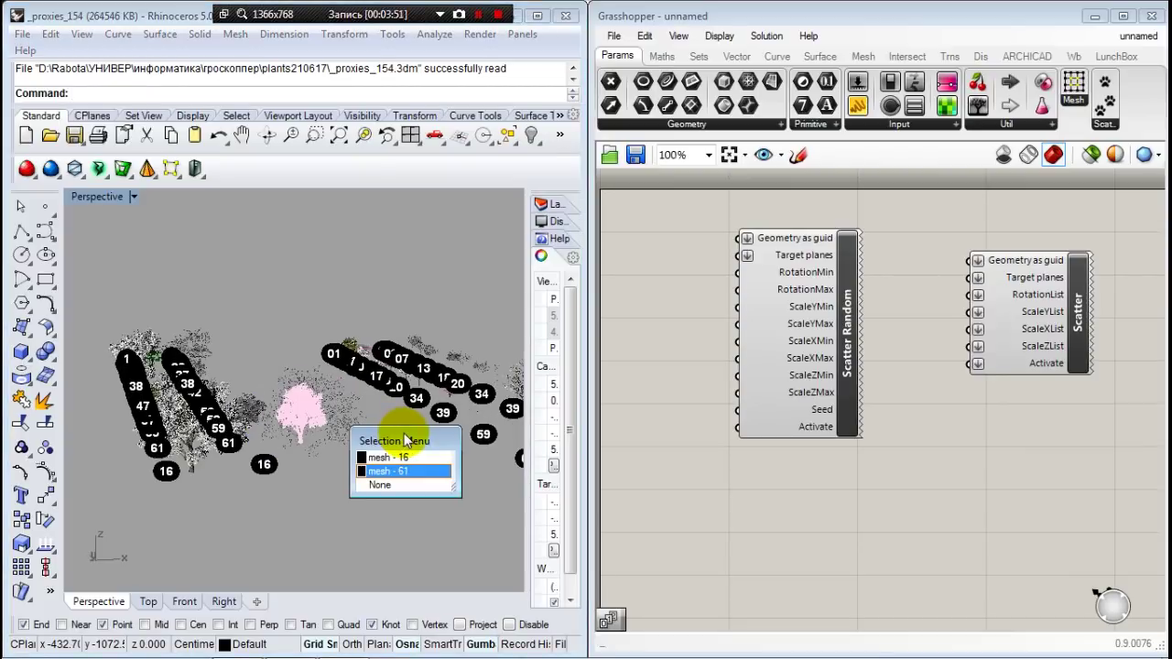
pyautogui.click(253, 322)
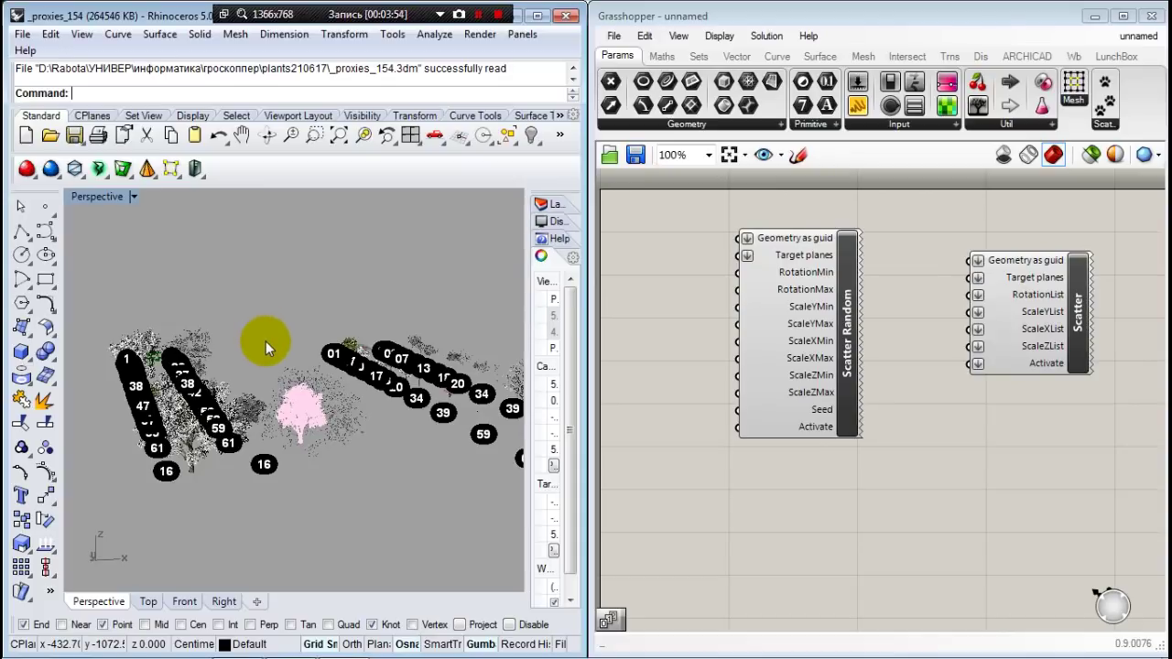
pyautogui.click(379, 469)
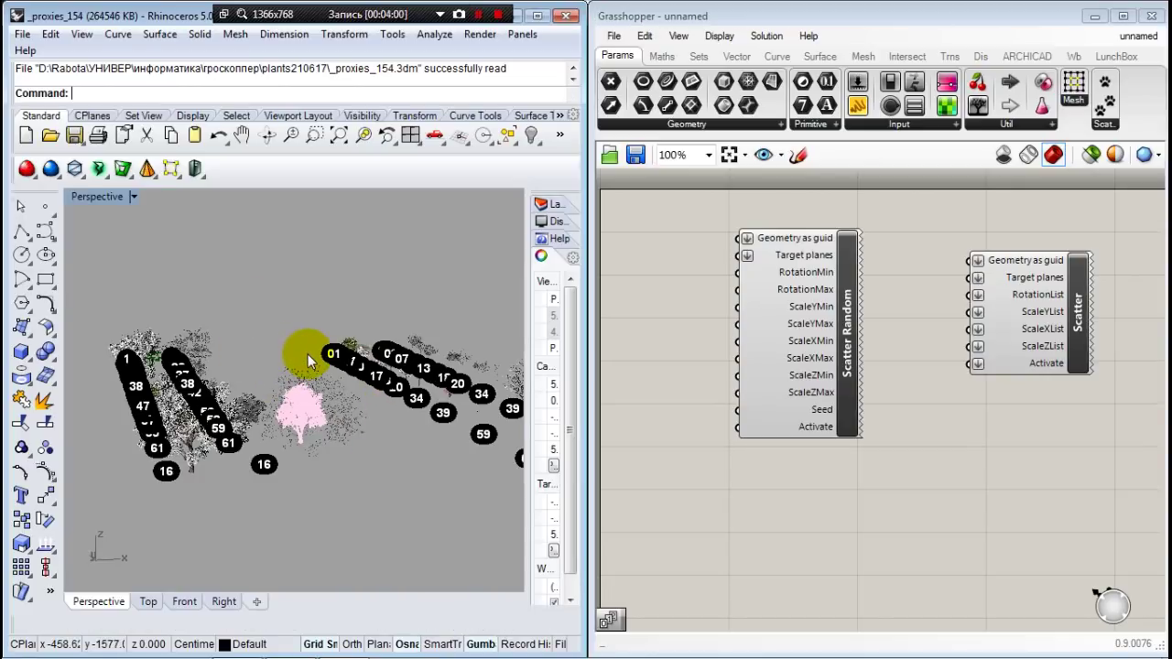
pyautogui.click(364, 418)
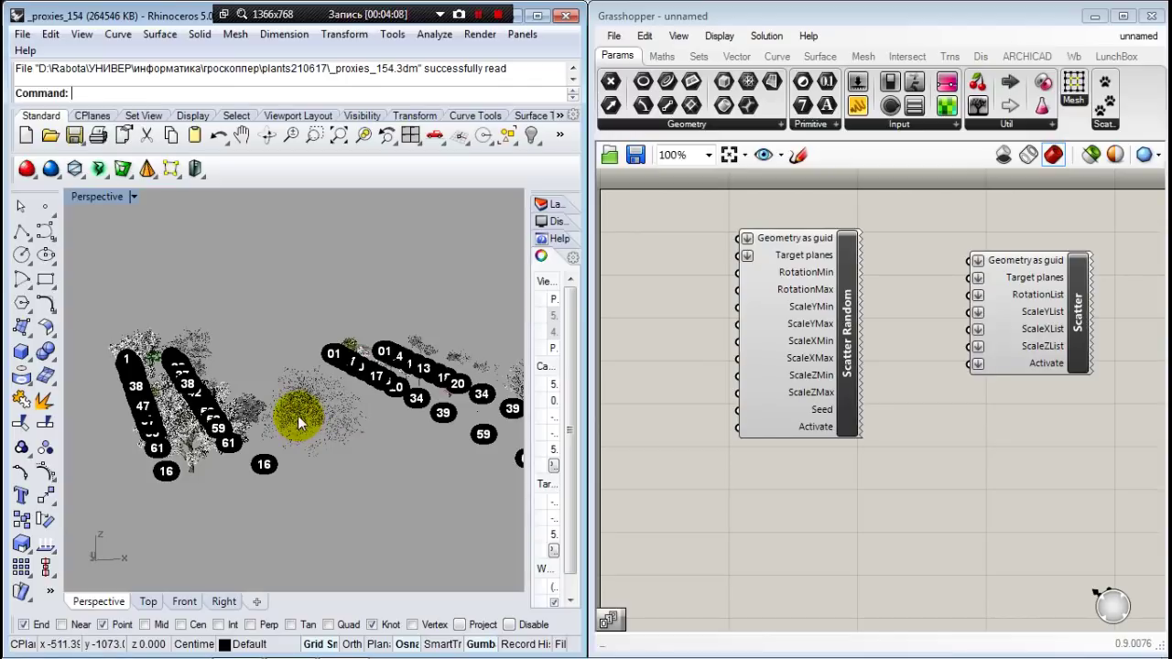
pyautogui.moveTo(300, 423); pyautogui.dragTo(255, 426)
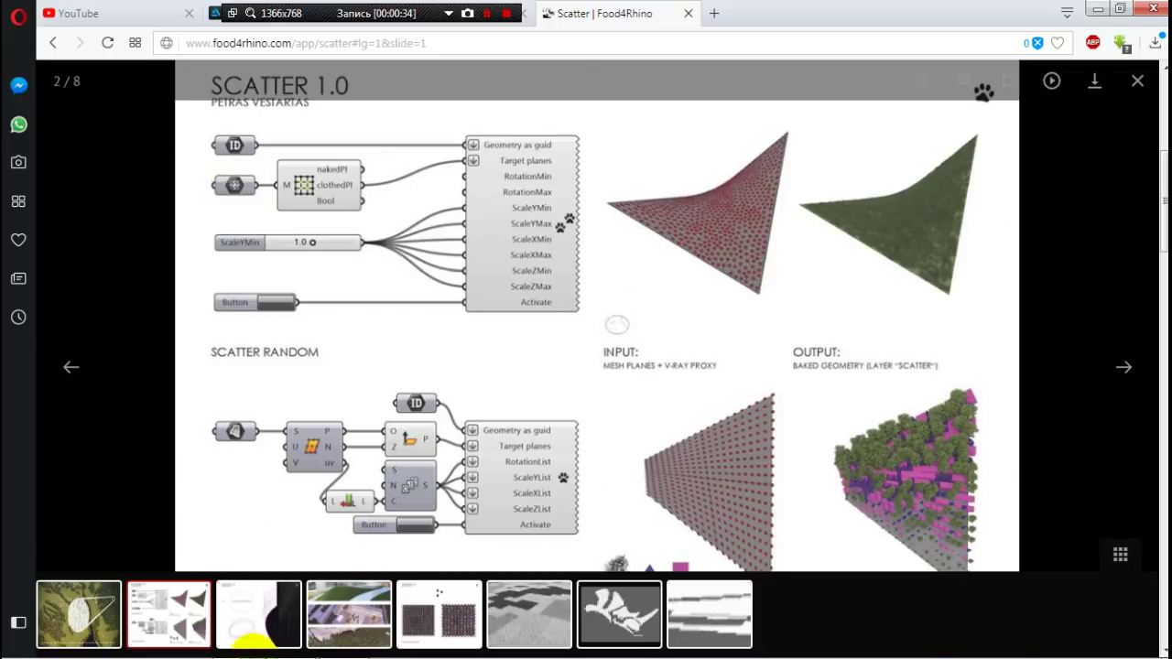
# Compare the Scatter 1.0 example diagram on the food4Rhino page with the Scatter Random definition in Grasshopper.
pyautogui.click(343, 642)
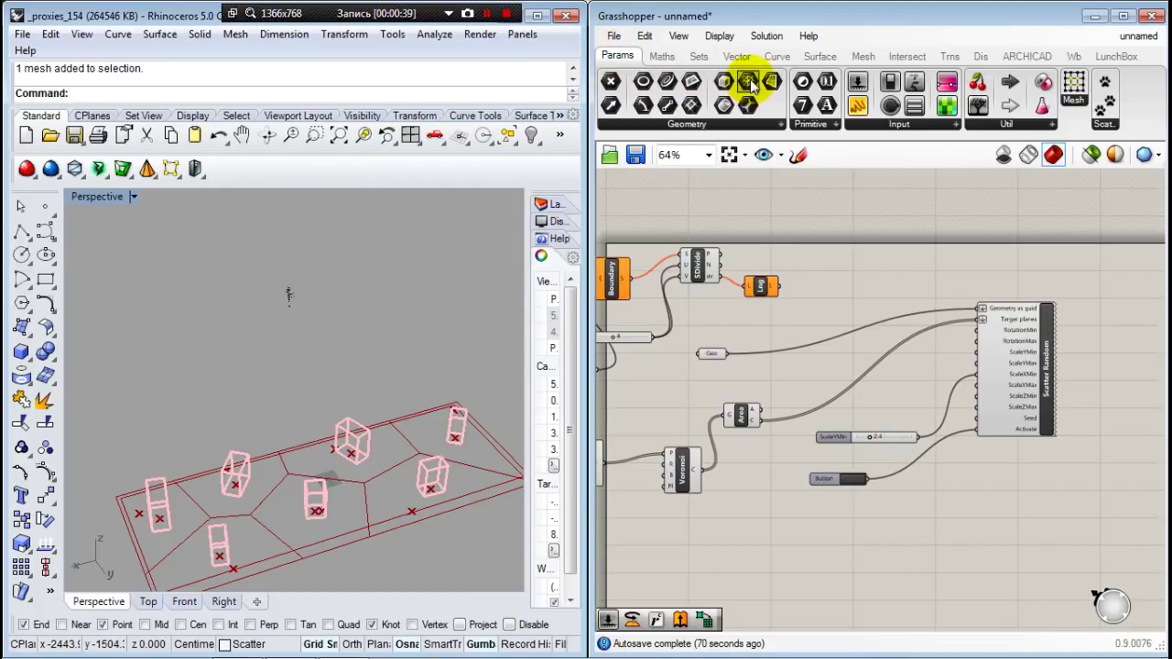
pyautogui.click(219, 648)
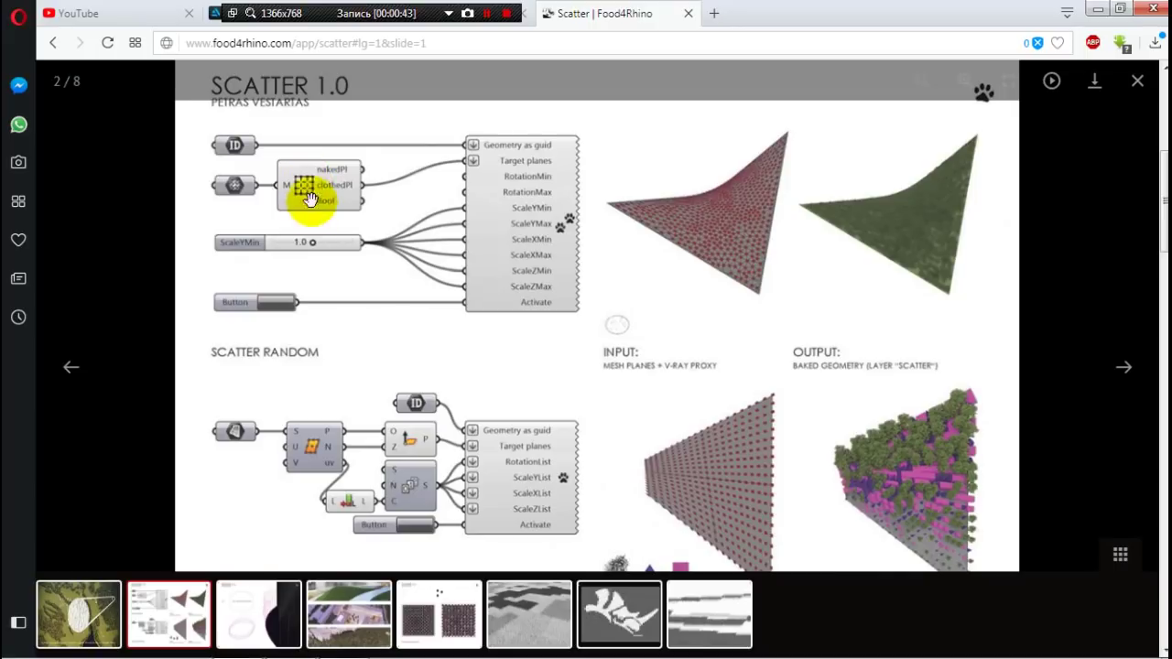
pyautogui.moveTo(316, 651)
pyautogui.click(345, 645)
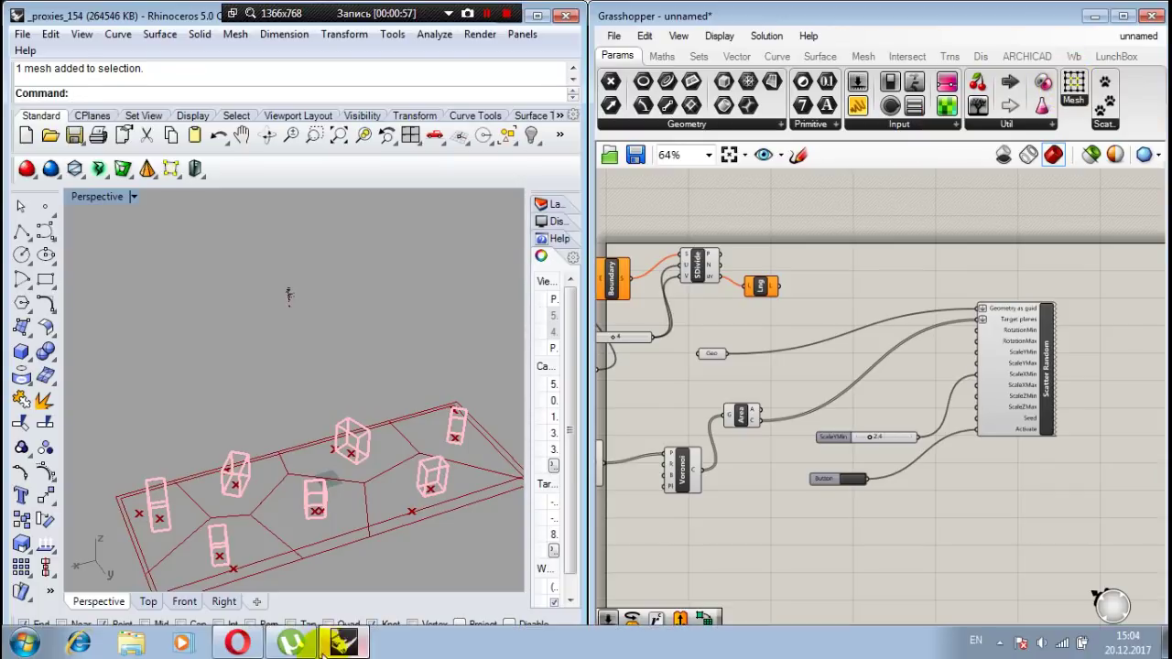
pyautogui.click(246, 637)
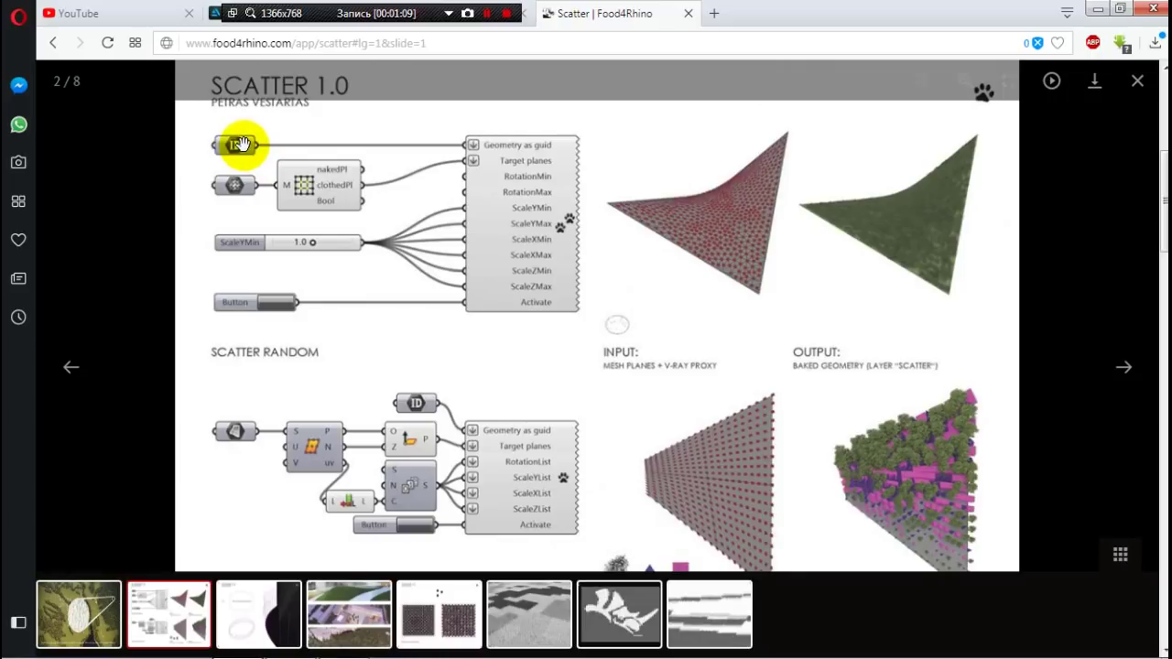
pyautogui.moveTo(342, 644)
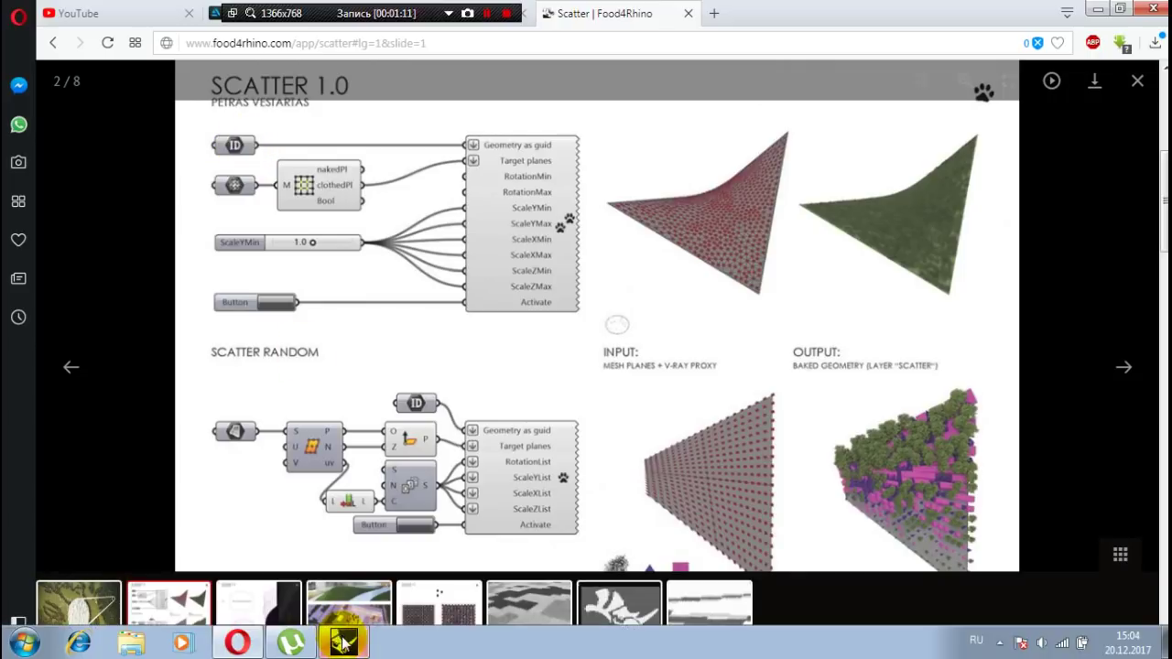
pyautogui.click(342, 644)
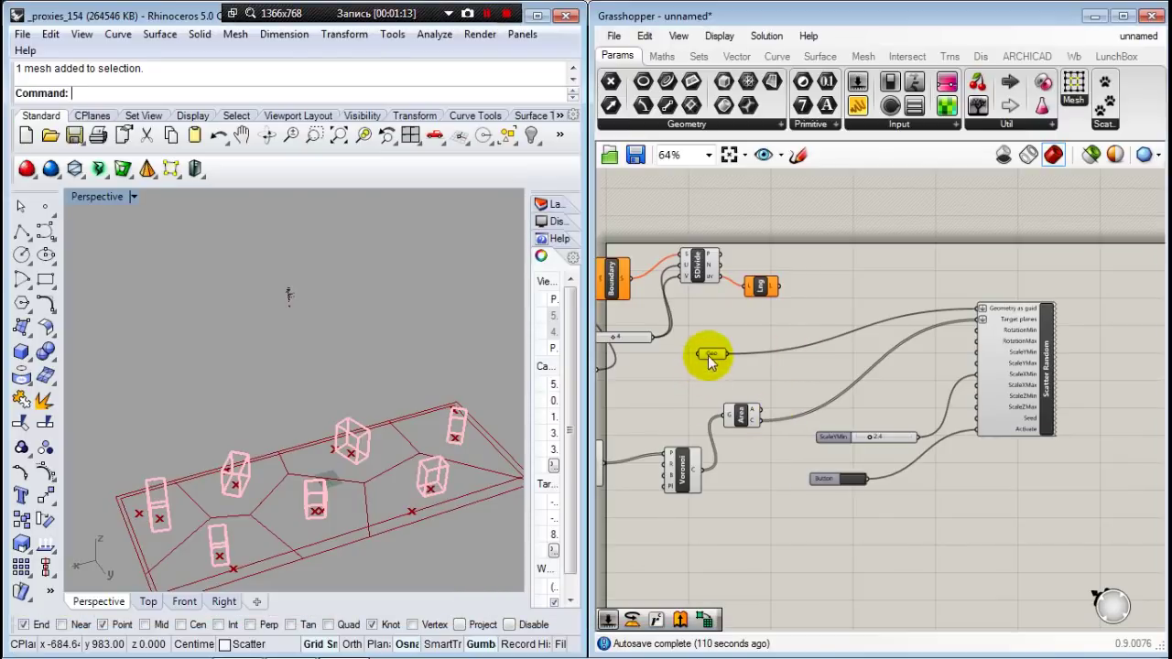
# Inspect the Geo parameter wired to Scatter Random and find the Geometry parameter in the component list.
pyautogui.scroll(5, 710, 361)
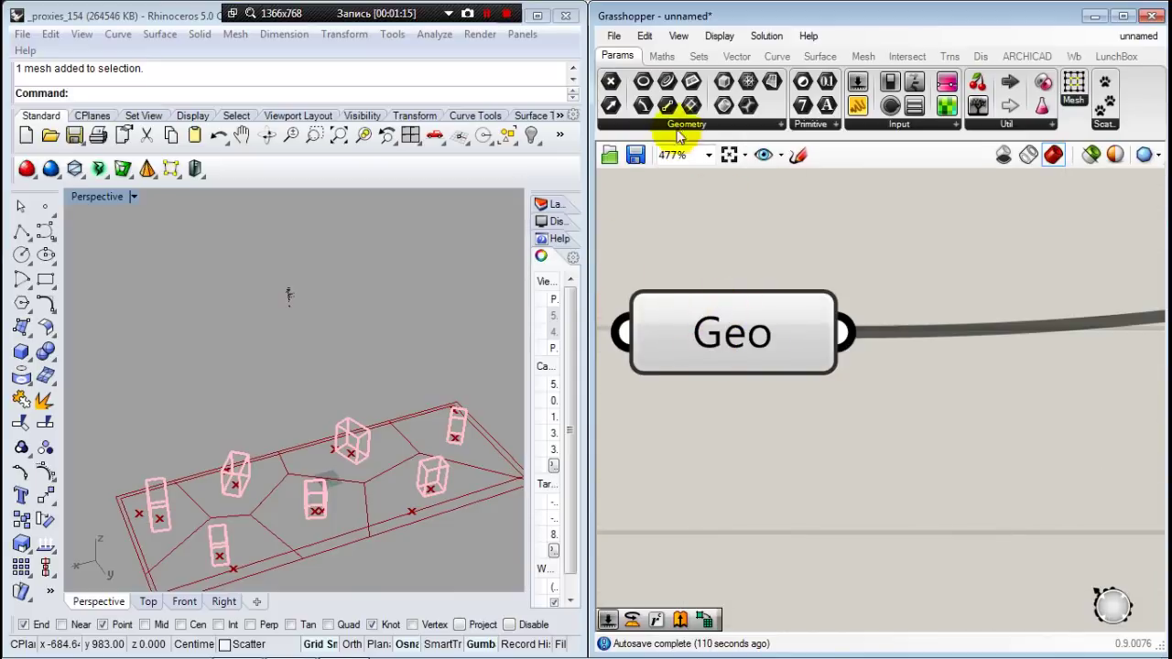
pyautogui.click(767, 126)
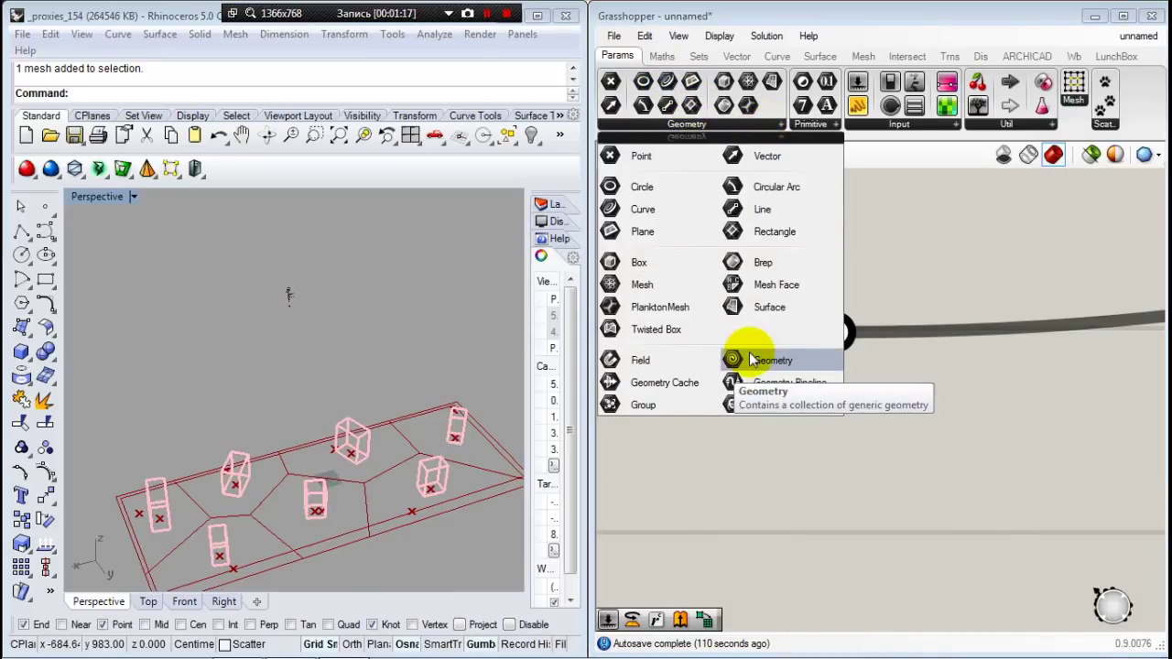
pyautogui.click(896, 263)
pyautogui.scroll(-5, 680, 269)
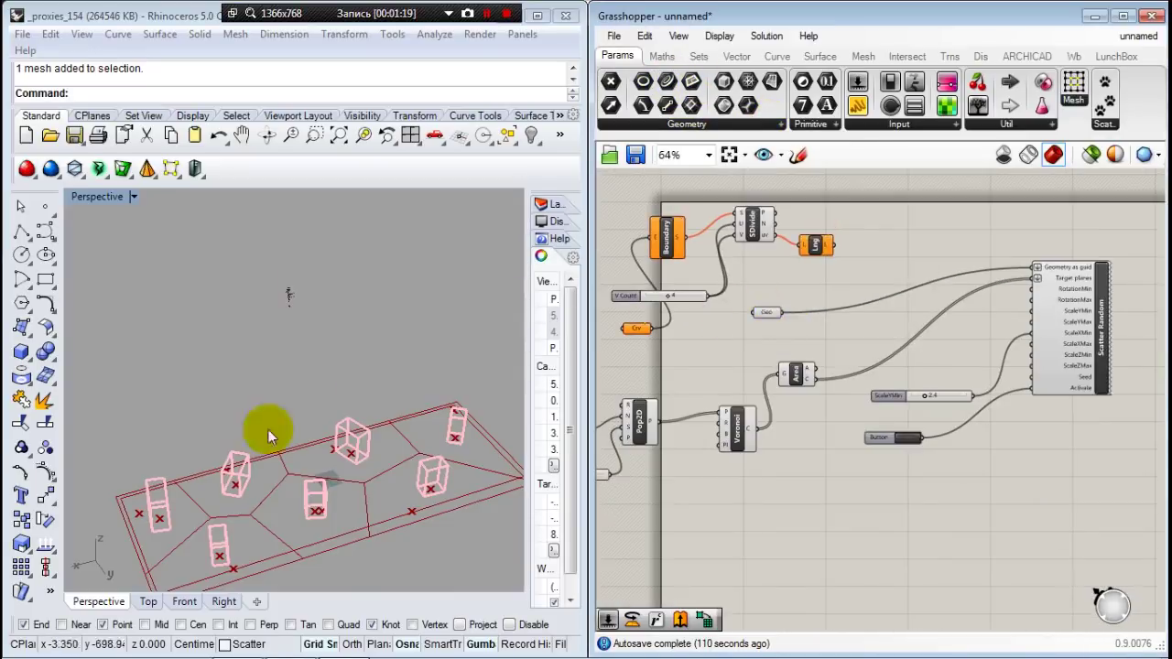
# Take a close look at the source tree model standing behind the Voronoi plot in the Perspective view.
pyautogui.click(293, 314)
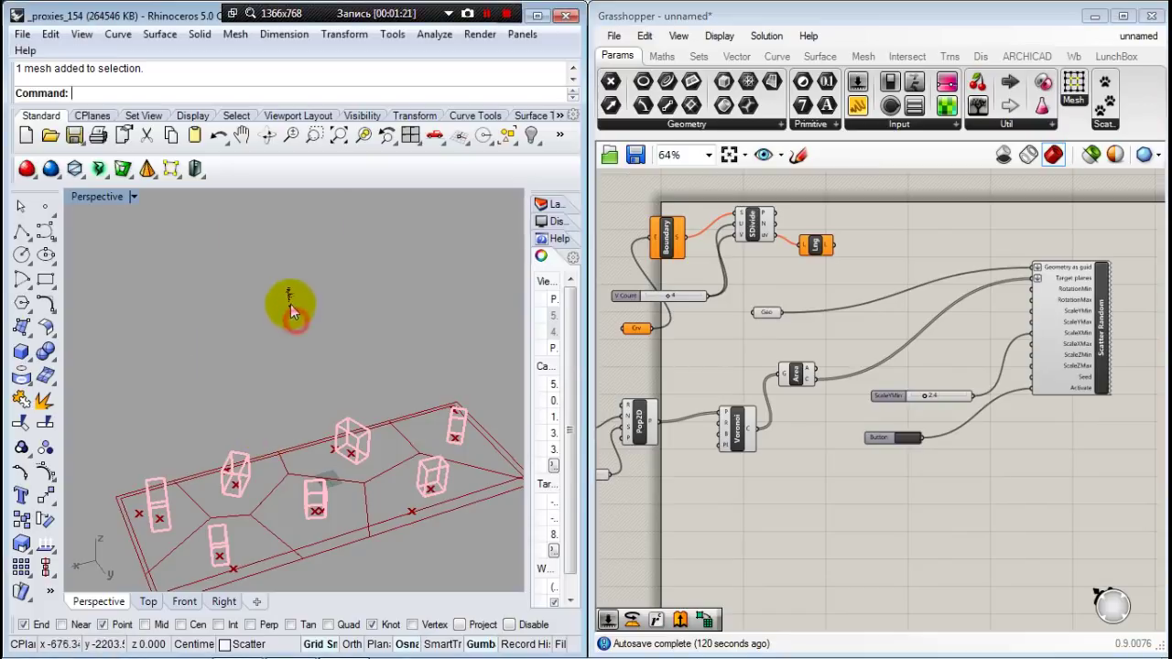
pyautogui.scroll(10, 290, 292)
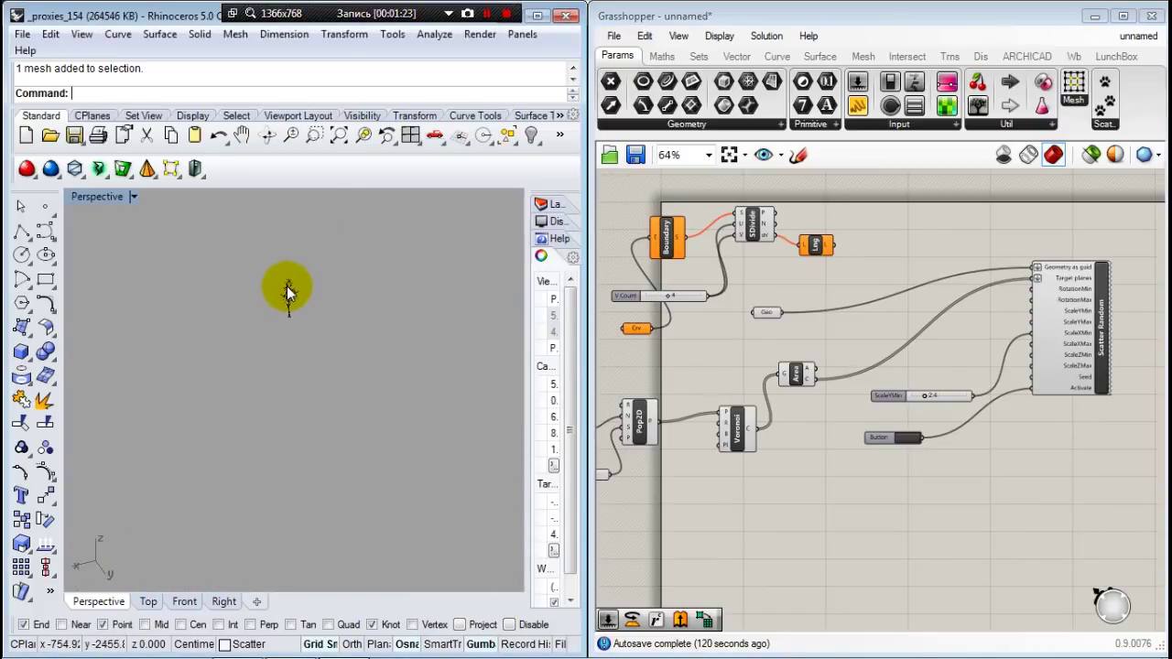
pyautogui.scroll(5, 289, 293)
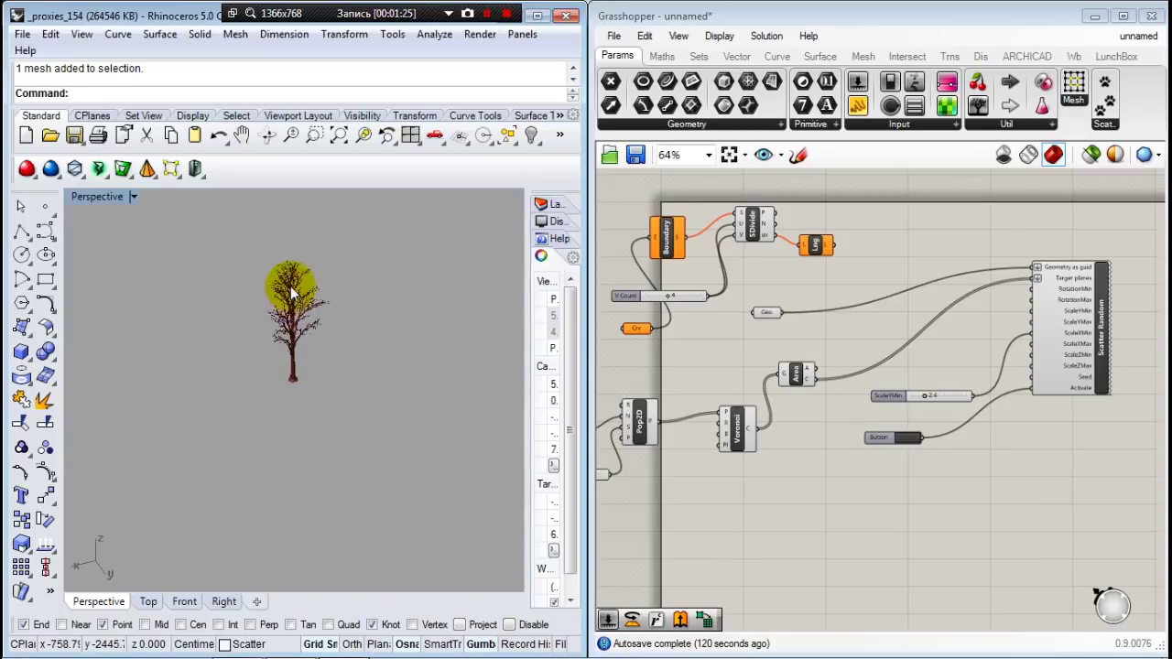
pyautogui.scroll(1, 292, 294)
pyautogui.scroll(-4, 291, 291)
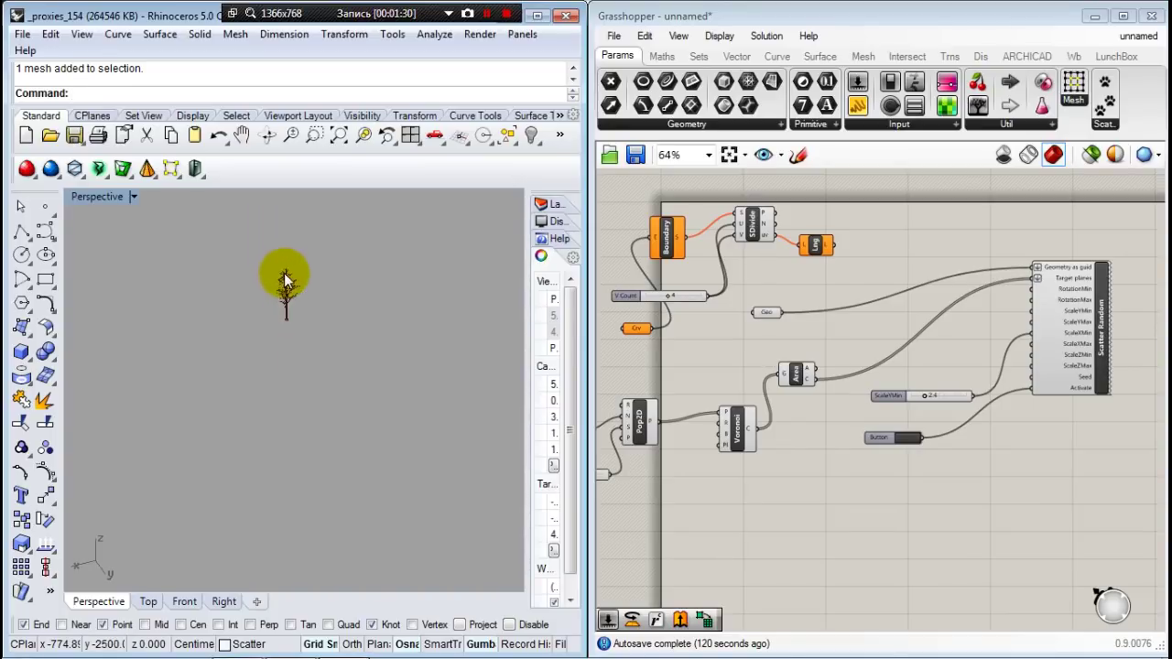
pyautogui.scroll(-5, 285, 273)
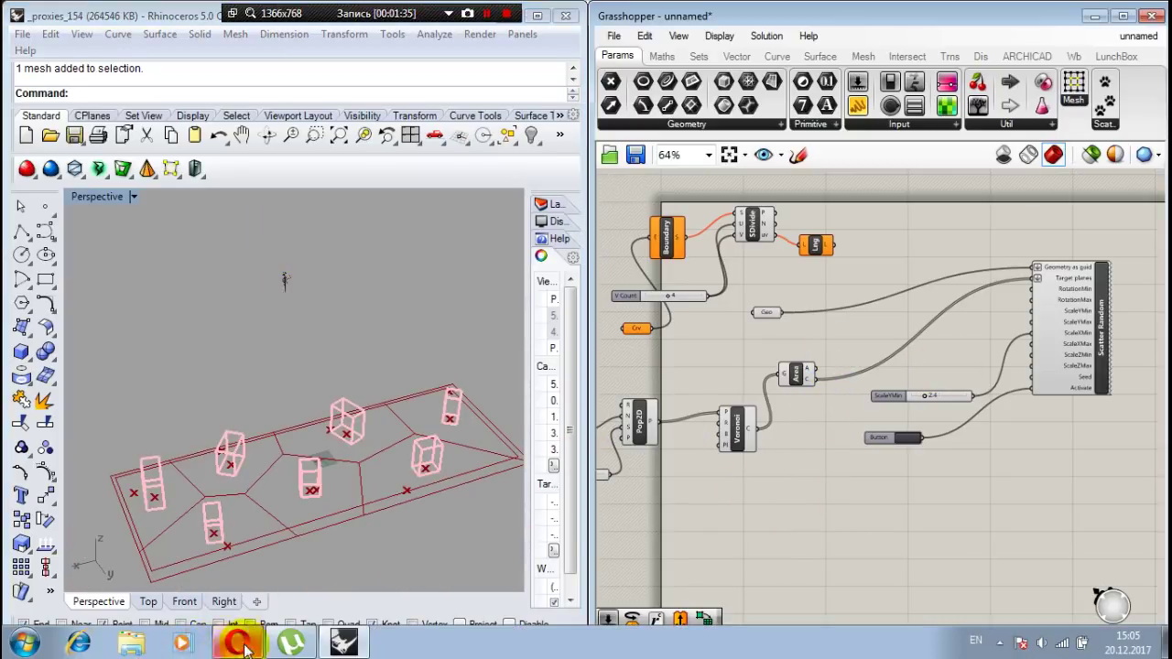
# Check the food4Rhino diagram, add a second Button component below the existing one in Grasshopper, and delete it.
pyautogui.click(259, 641)
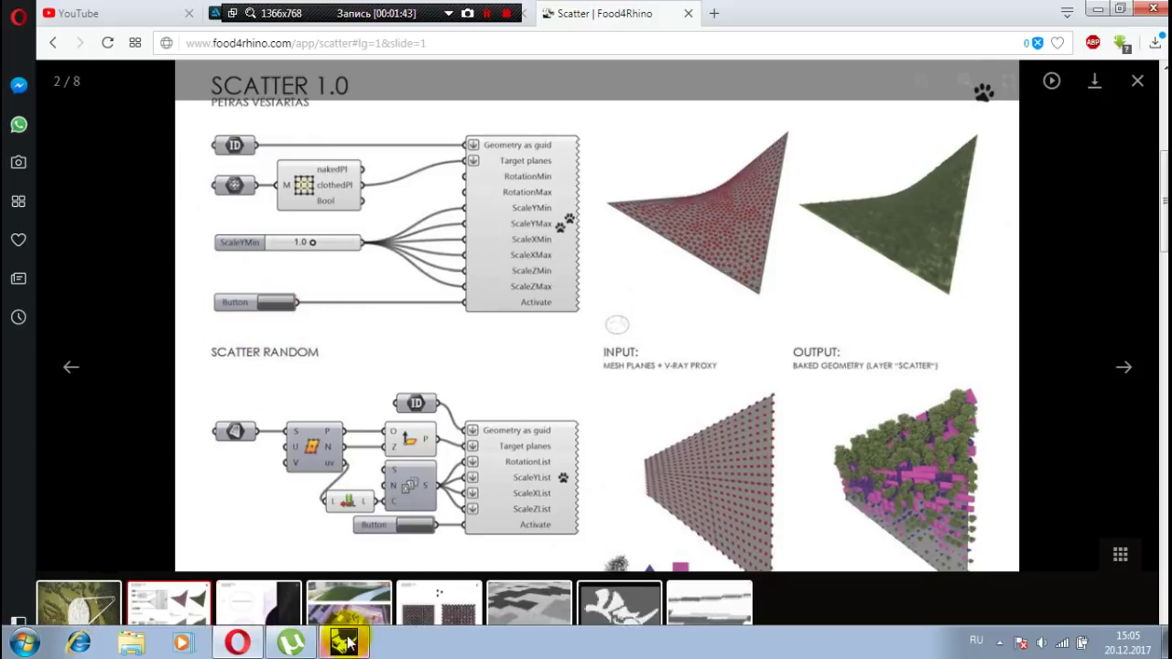
pyautogui.click(345, 643)
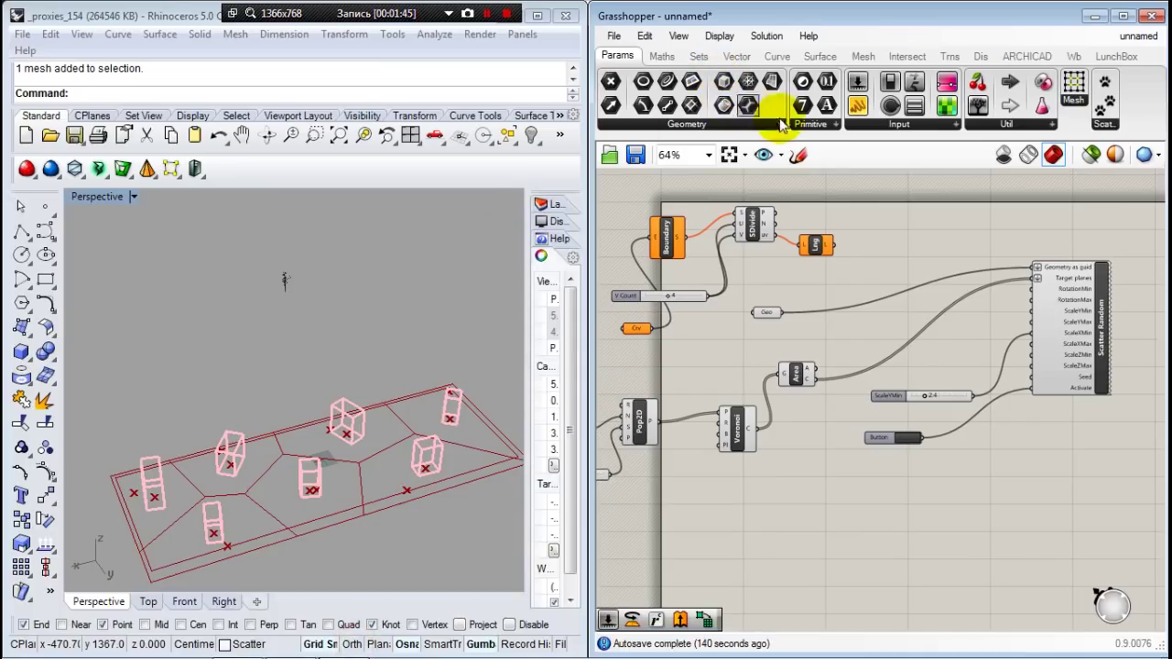
pyautogui.click(892, 126)
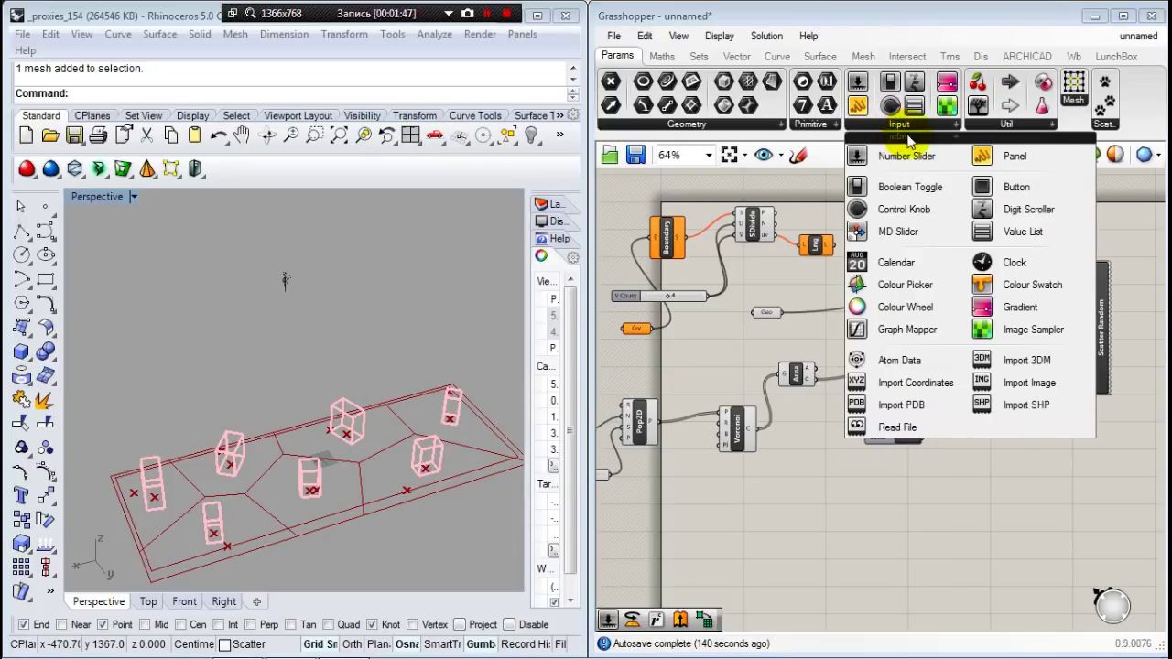
pyautogui.moveTo(1020, 188); pyautogui.dragTo(870, 480)
pyautogui.scroll(3, 872, 484)
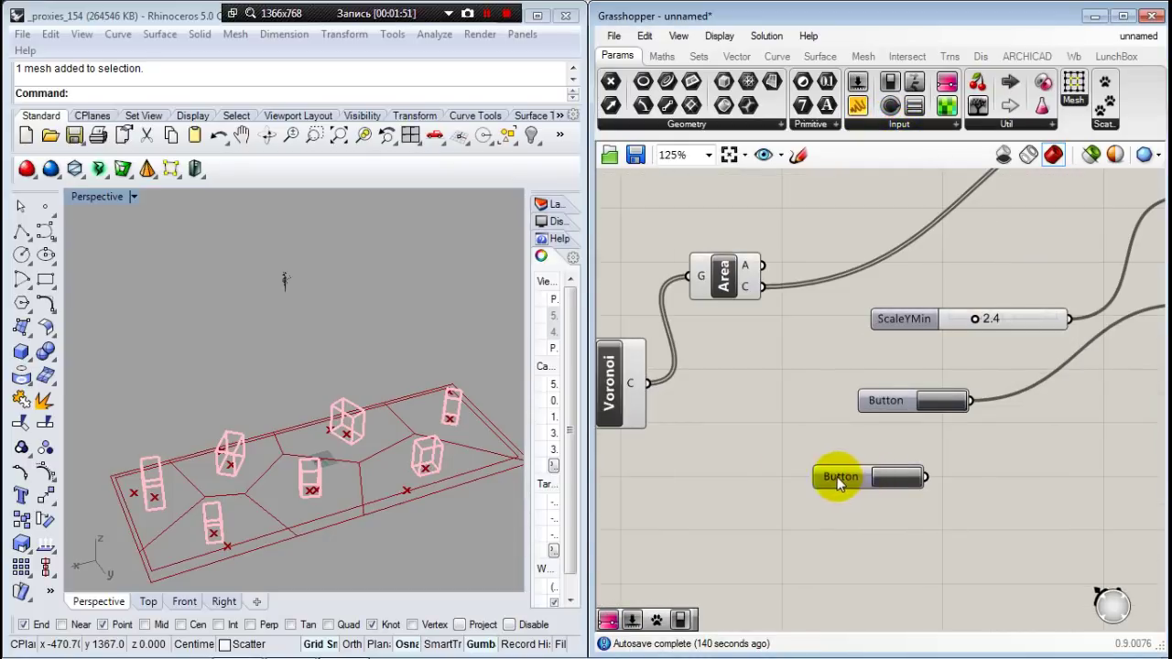
pyautogui.press('Delete')
pyautogui.scroll(-2, 834, 459)
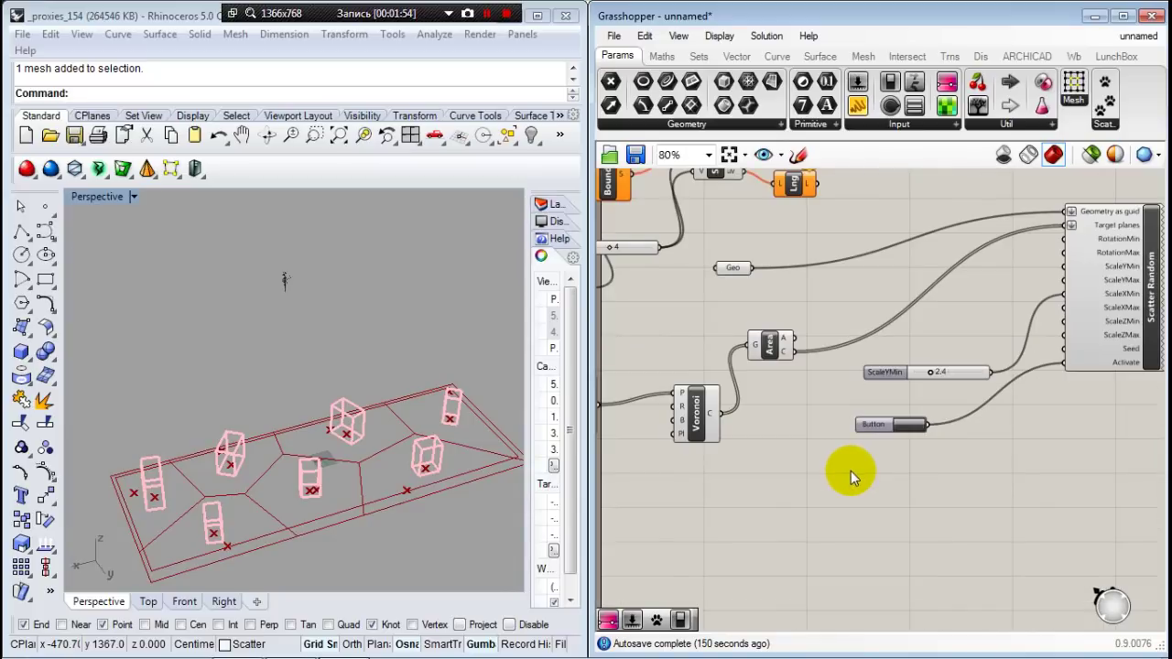
pyautogui.scroll(-1, 793, 435)
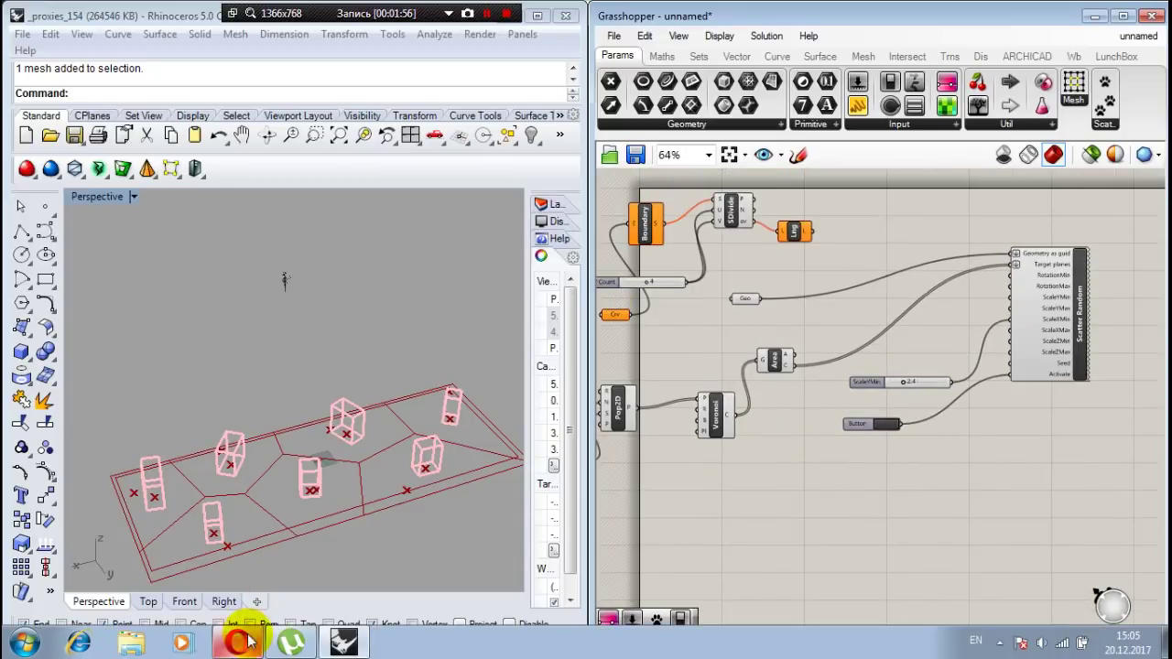
# Review the Scatter 1.0 diagram in the browser once more and return to Rhinoceros and Grasshopper.
pyautogui.click(237, 643)
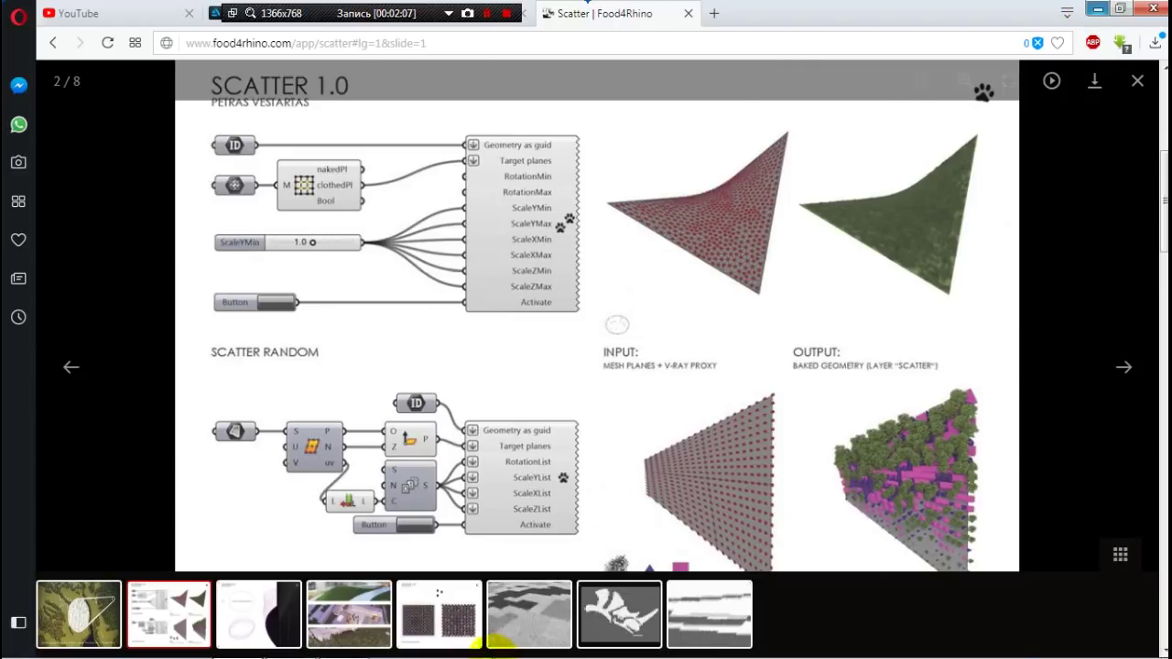
pyautogui.moveTo(366, 650)
pyautogui.click(355, 645)
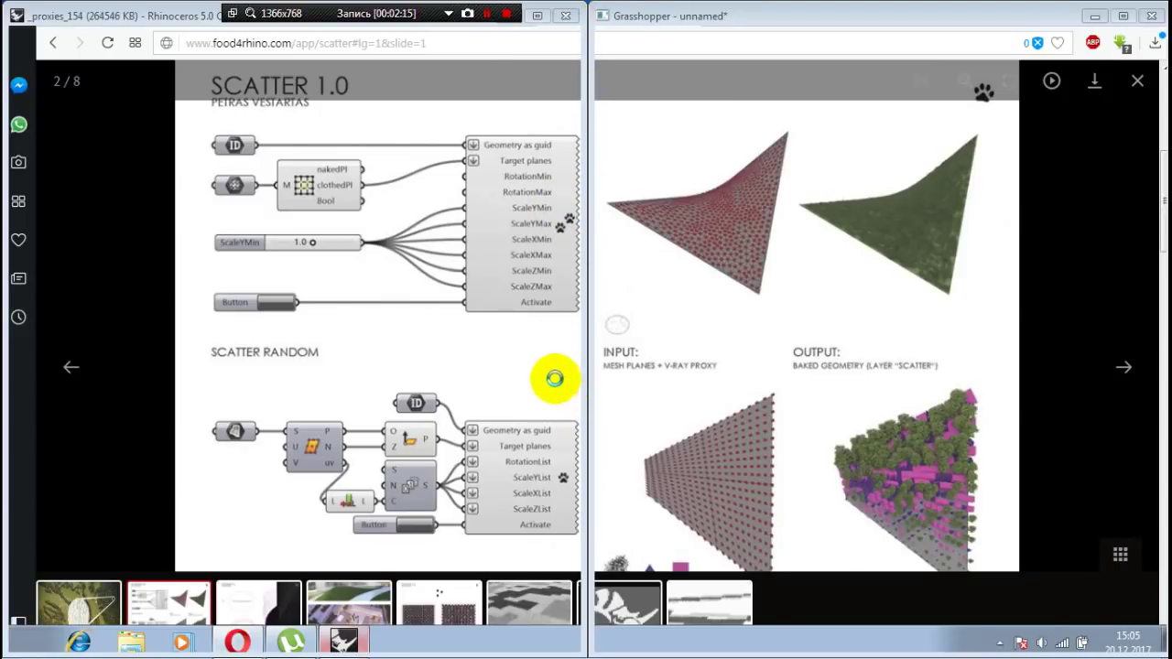
pyautogui.hotkey('alt', 'Tab')
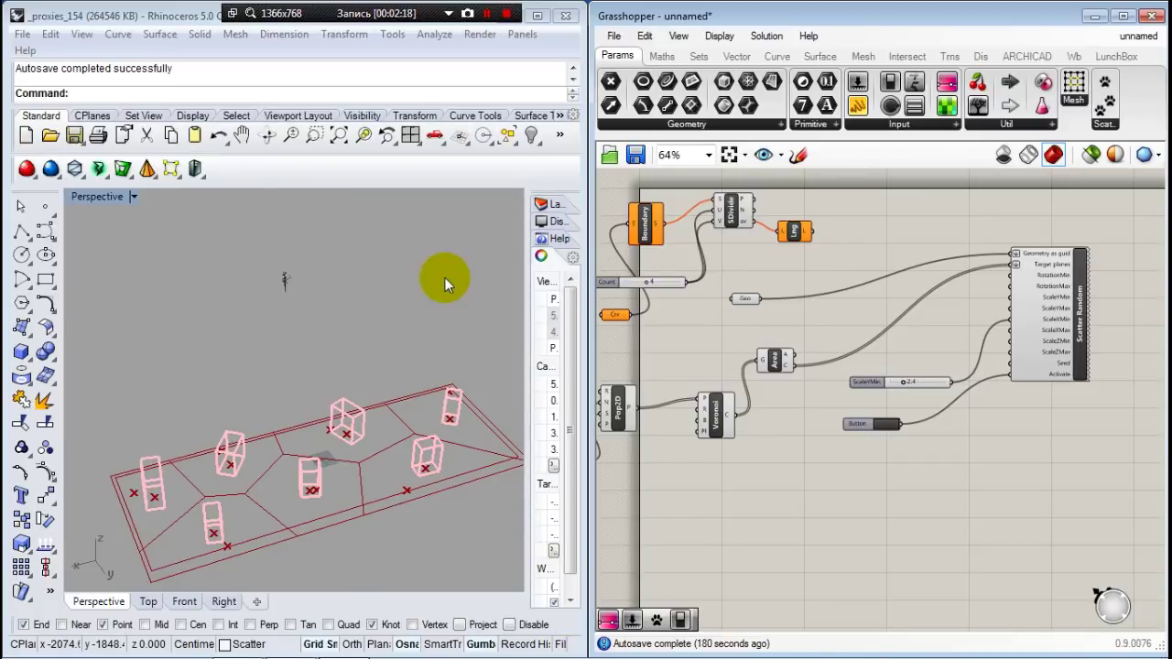
# Rewire the number slider from the ScaleXMin input to the ScaleXMax input of Scatter Random and adjust its value.
pyautogui.click(782, 318)
pyautogui.scroll(2, 1007, 335)
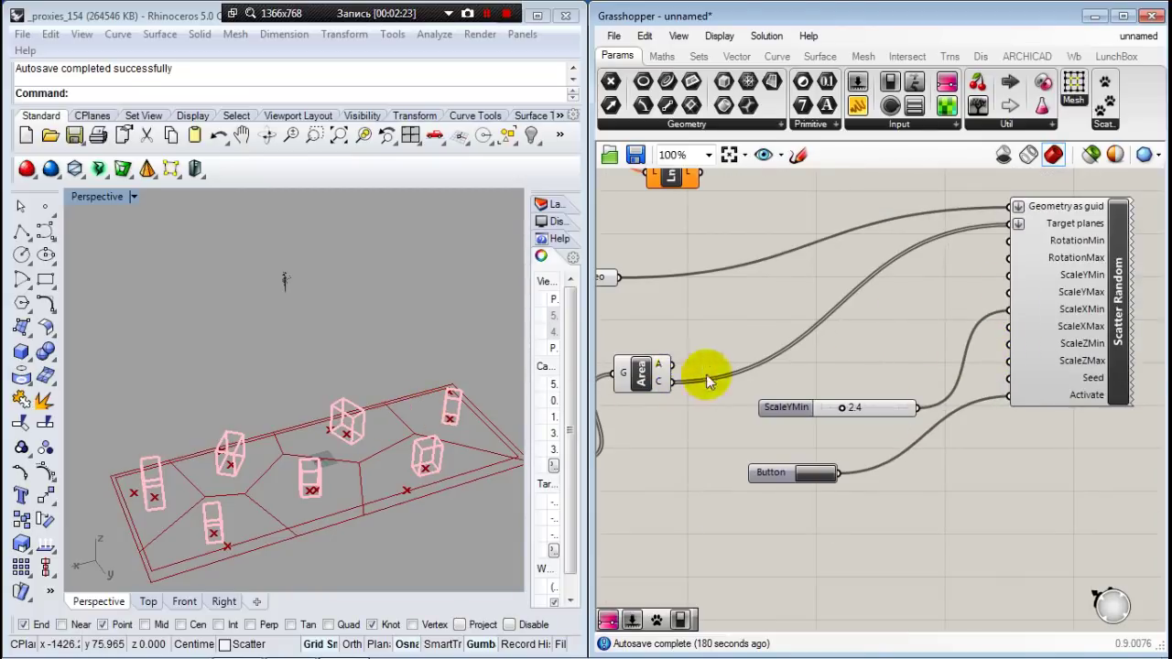
pyautogui.keyDown('ctrl'); pyautogui.moveTo(918, 407); pyautogui.dragTo(1008, 314); pyautogui.keyUp('ctrl')
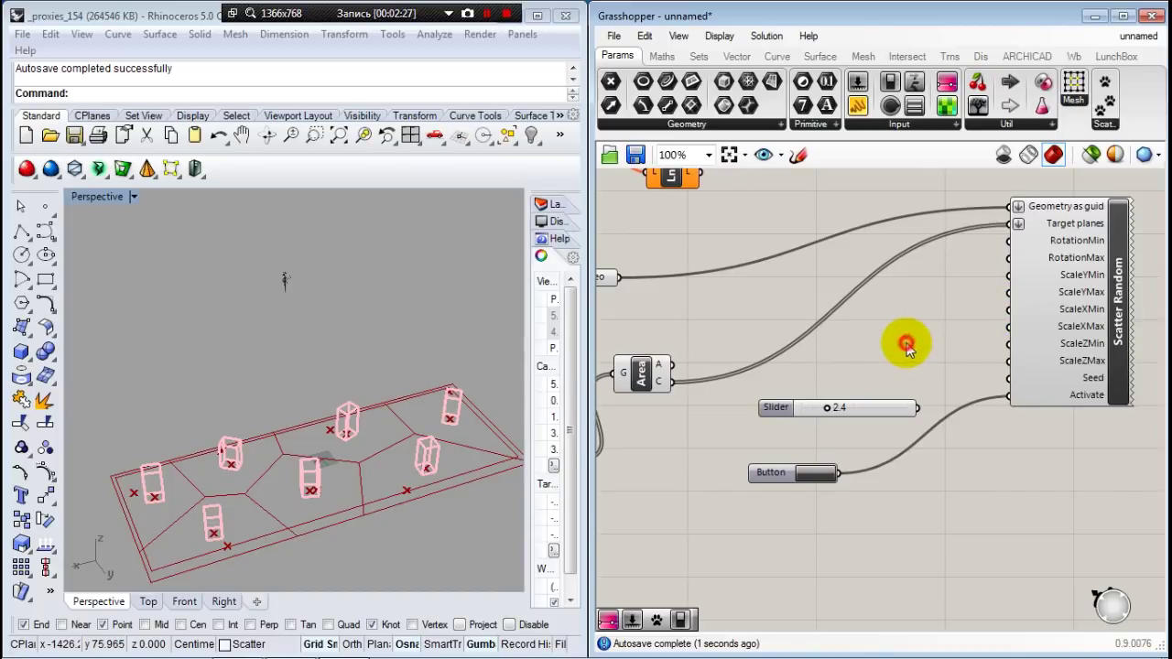
pyautogui.moveTo(923, 414); pyautogui.dragTo(1008, 326)
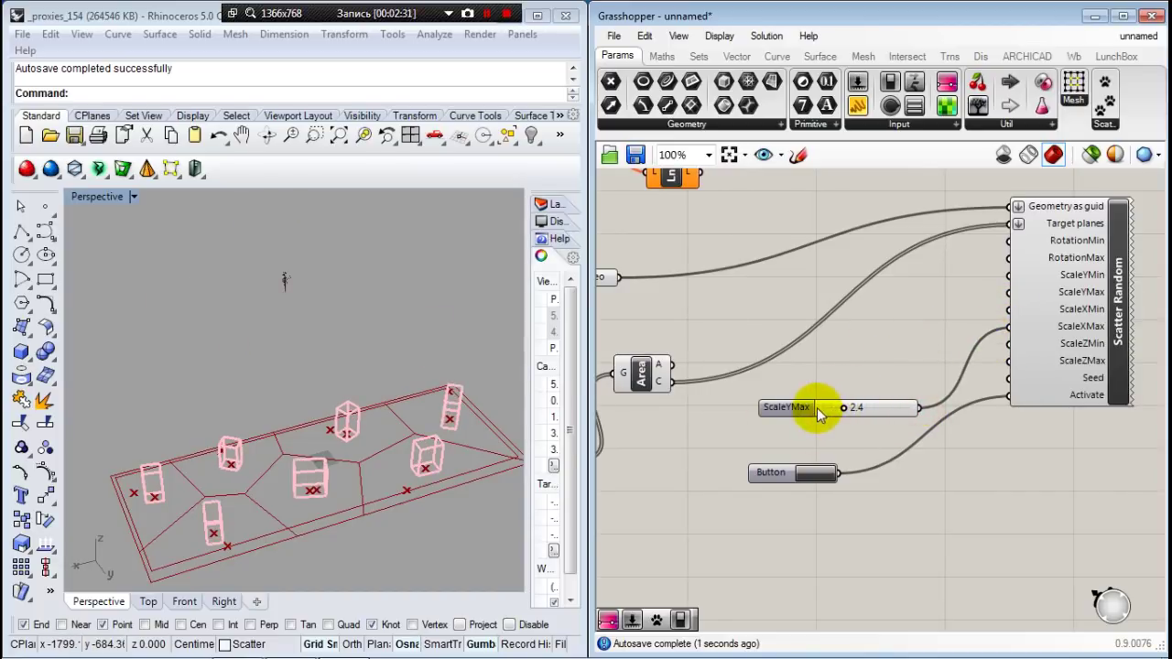
pyautogui.click(859, 409)
pyautogui.moveTo(868, 409); pyautogui.dragTo(849, 410)
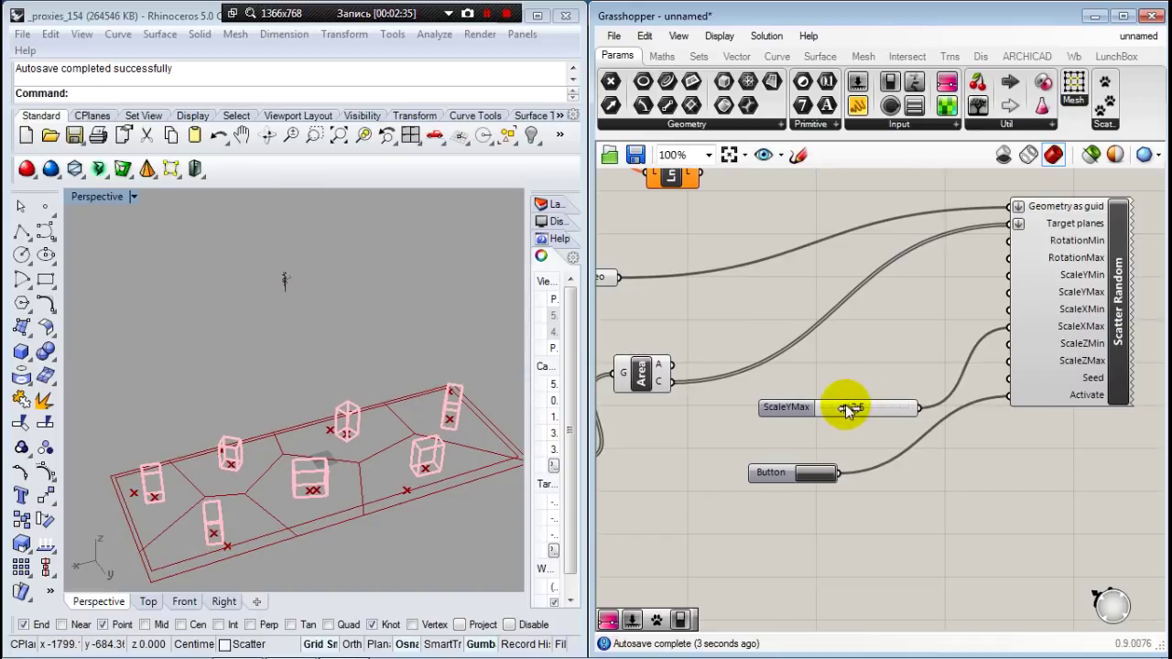
# Add a number slider with the value 2.4 and connect it to the RotationMin input of Scatter Random.
pyautogui.doubleClick(900, 321)
pyautogui.write('2.')
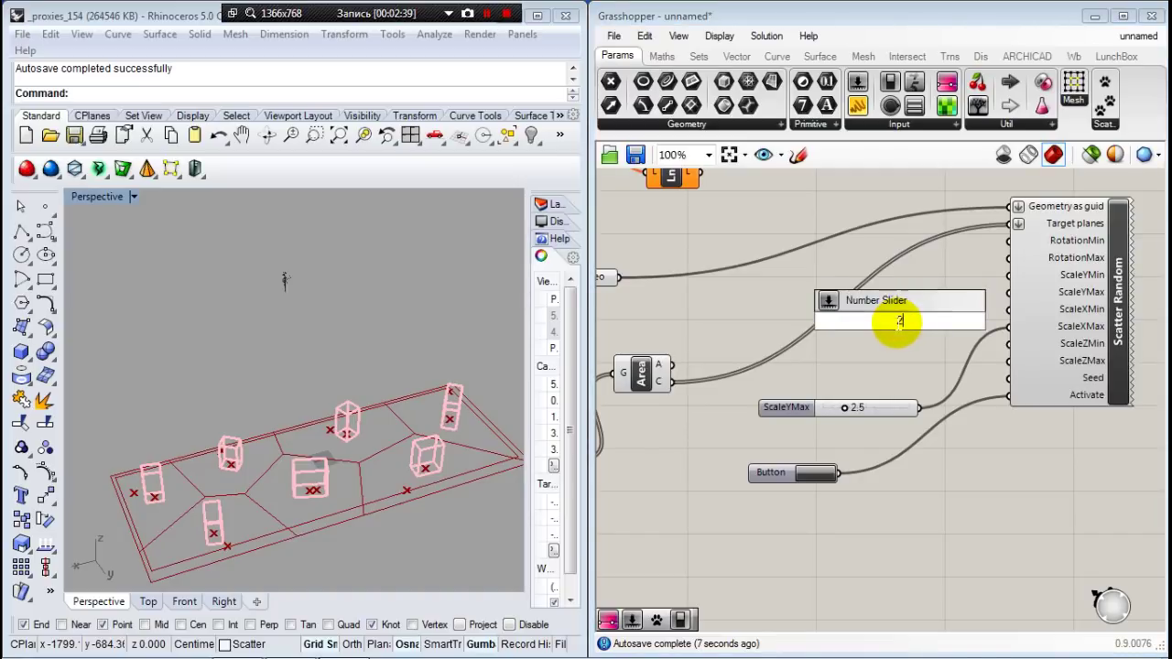
pyautogui.write('4')
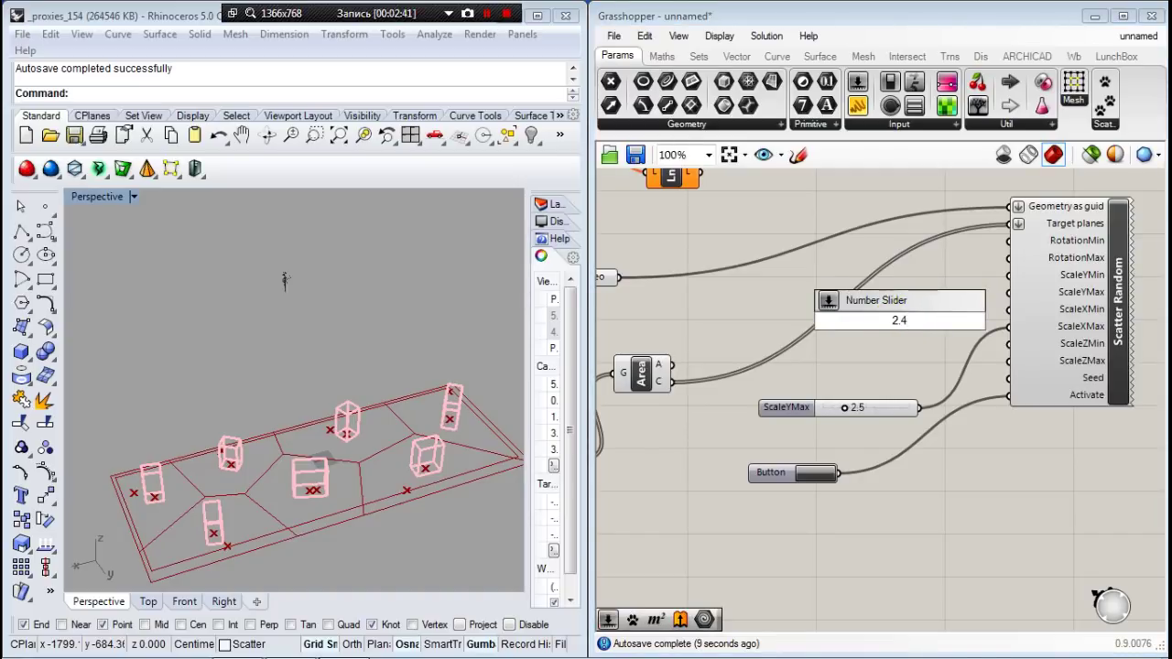
pyautogui.press('Return')
pyautogui.moveTo(971, 319); pyautogui.dragTo(1000, 254)
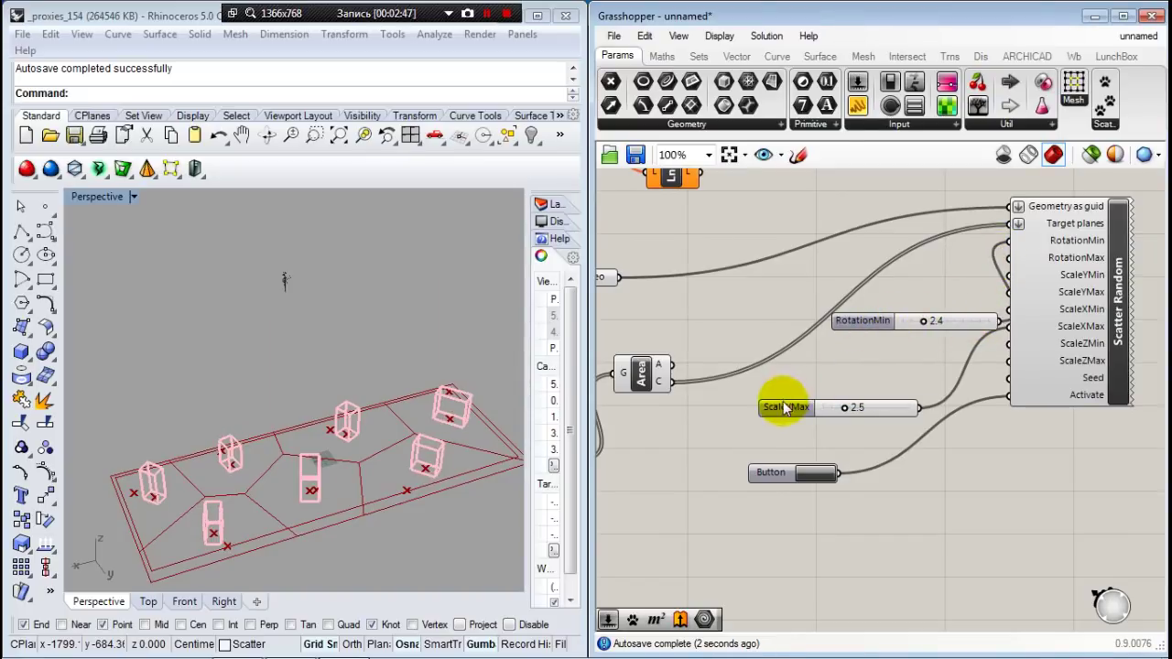
# Try the 2.5 number slider on the ScaleZMax, ScaleZMin and ScaleXMin inputs of Scatter Random and move the RotationMin slider away from the component.
pyautogui.moveTo(917, 407); pyautogui.dragTo(1003, 365)
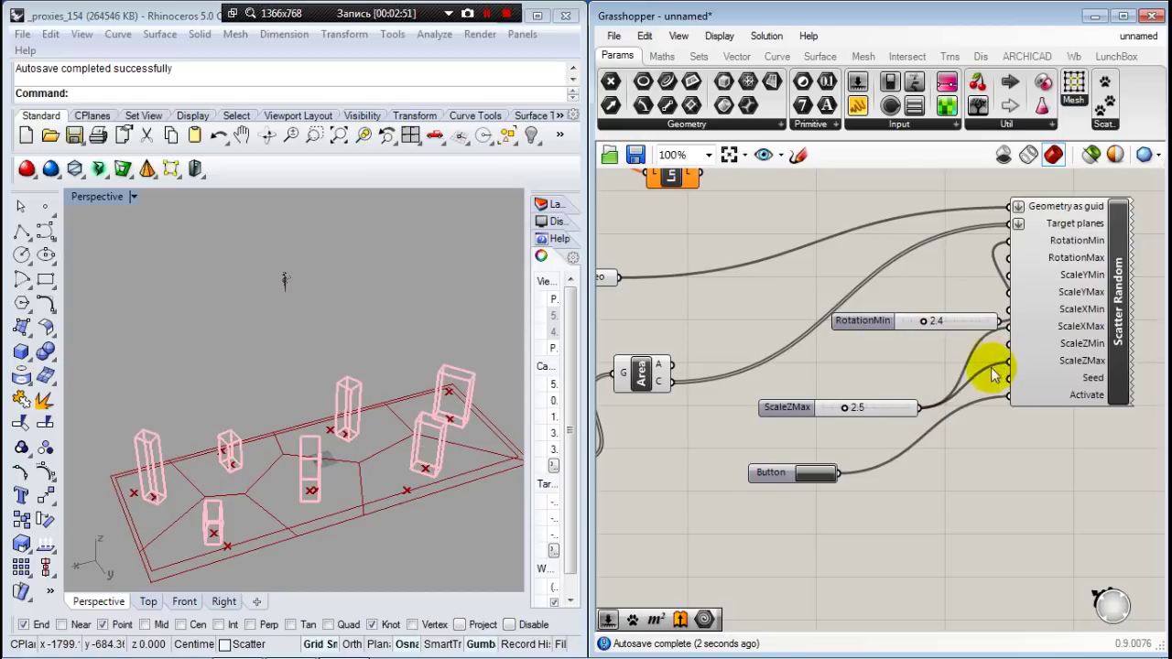
pyautogui.moveTo(921, 400)
pyautogui.mouseDown()
pyautogui.moveTo(1016, 350)
pyautogui.moveTo(925, 408)
pyautogui.mouseUp()
pyautogui.click(843, 310)
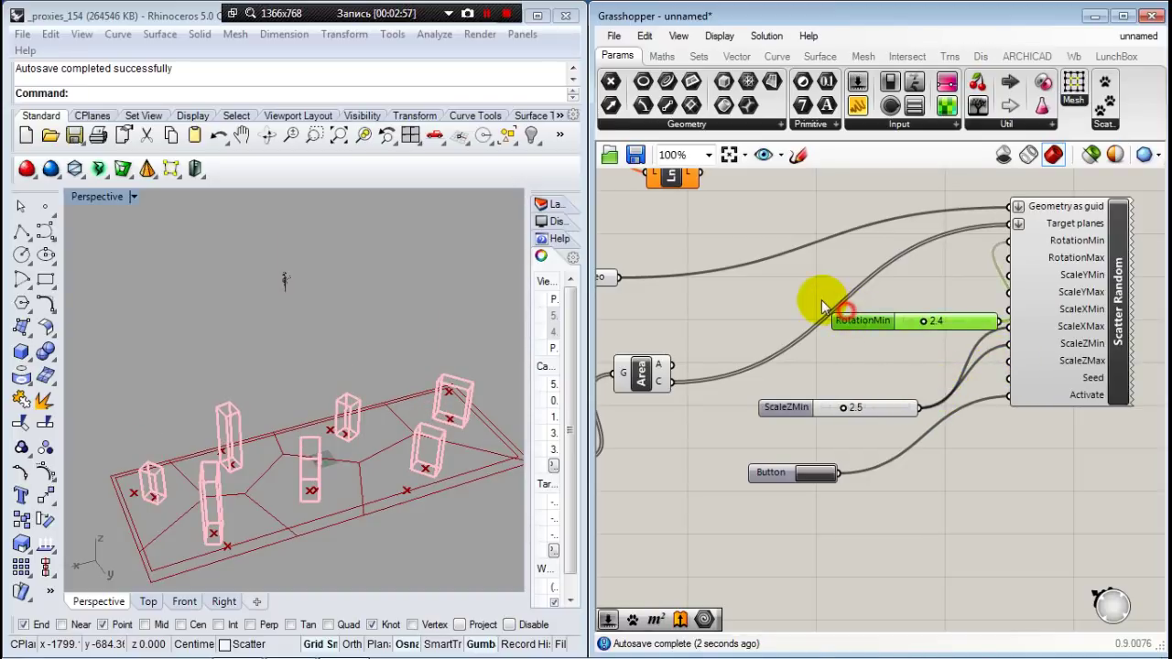
pyautogui.moveTo(861, 322); pyautogui.dragTo(822, 306)
pyautogui.moveTo(923, 414)
pyautogui.mouseDown()
pyautogui.moveTo(1021, 321)
pyautogui.moveTo(1010, 314)
pyautogui.moveTo(1002, 343)
pyautogui.moveTo(941, 379)
pyautogui.moveTo(924, 405)
pyautogui.mouseUp()
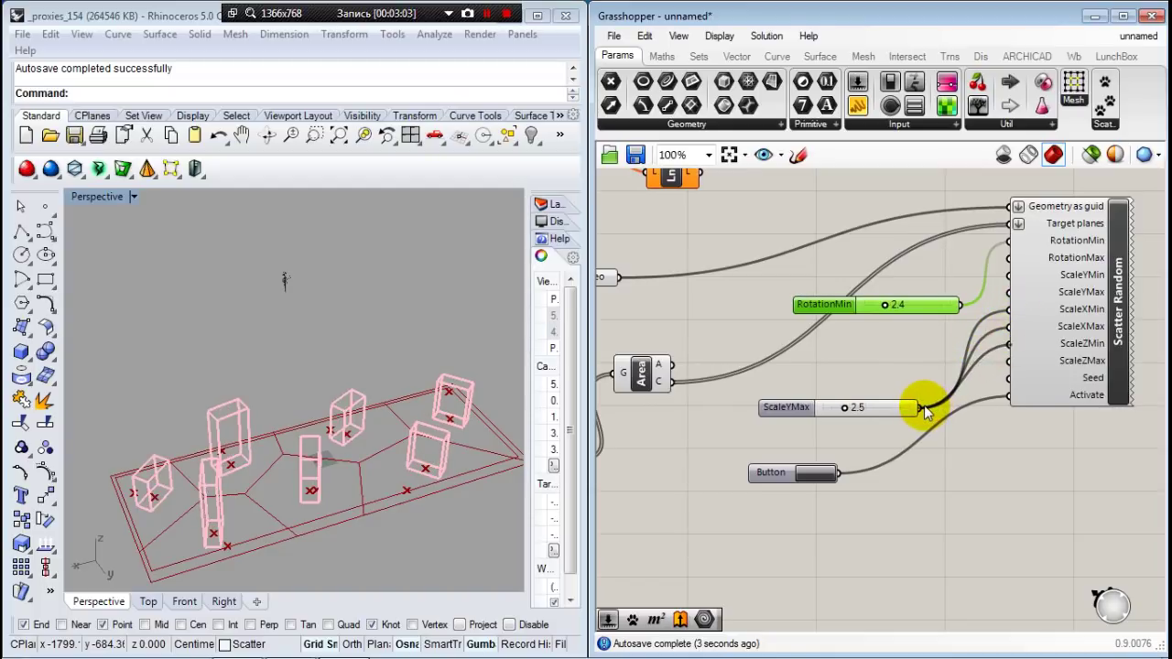
# Delete the 2.5 number slider that feeds the scale inputs of Scatter Random.
pyautogui.click(818, 409)
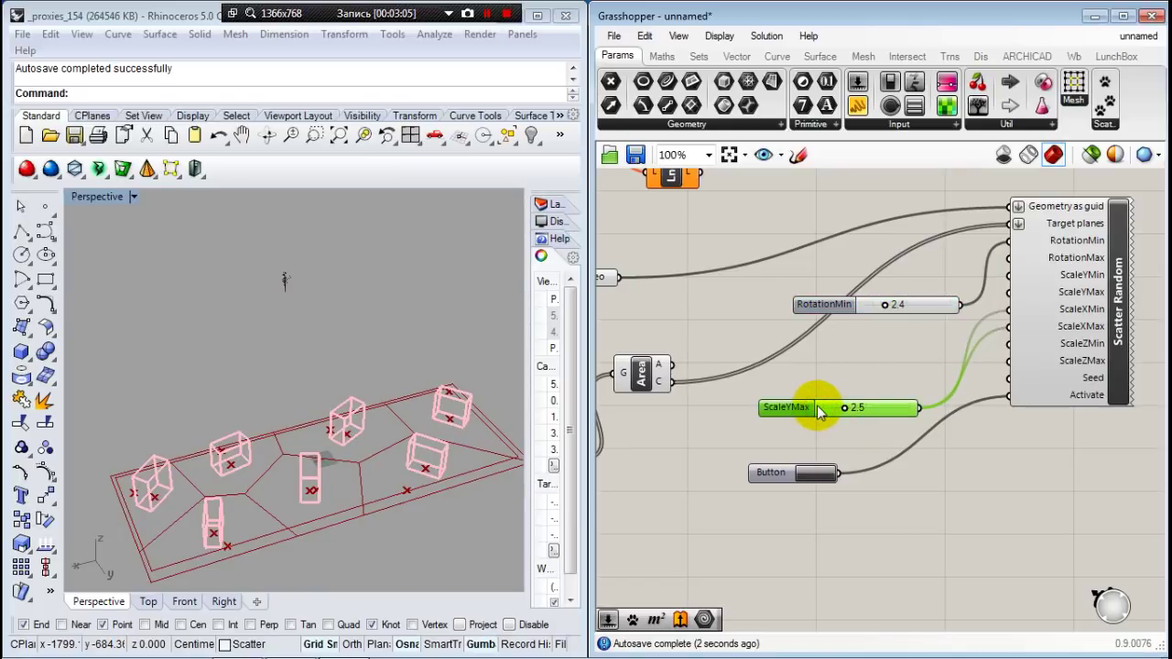
pyautogui.press('Delete')
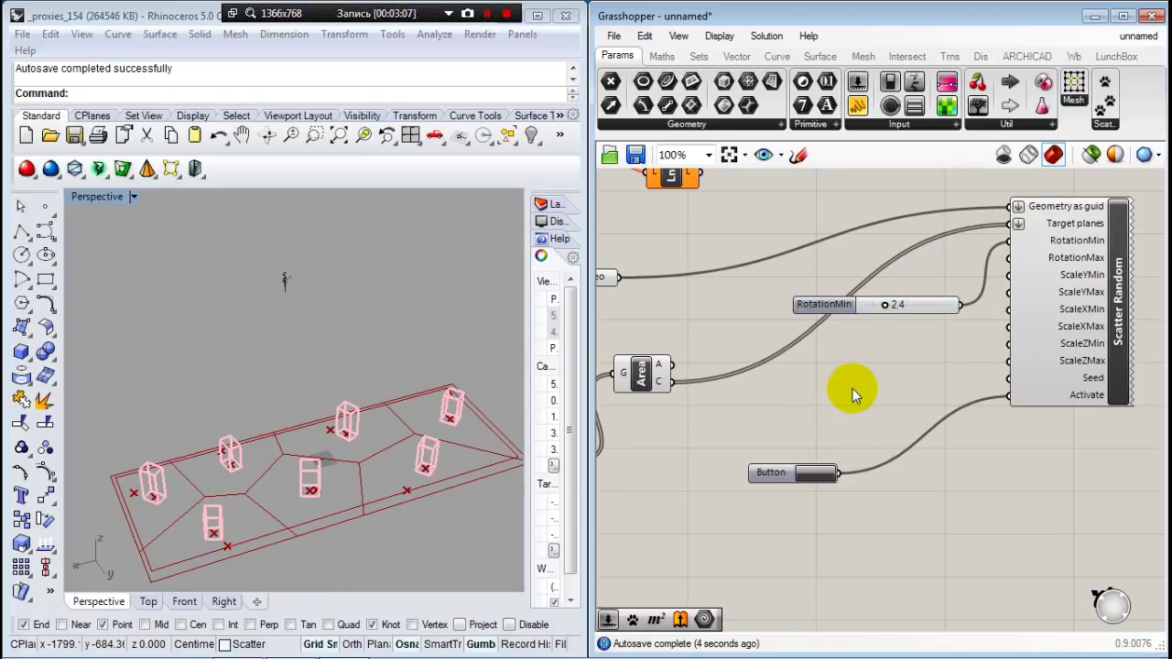
pyautogui.scroll(-4, 852, 388)
pyautogui.scroll(5, 765, 391)
pyautogui.scroll(-4, 766, 391)
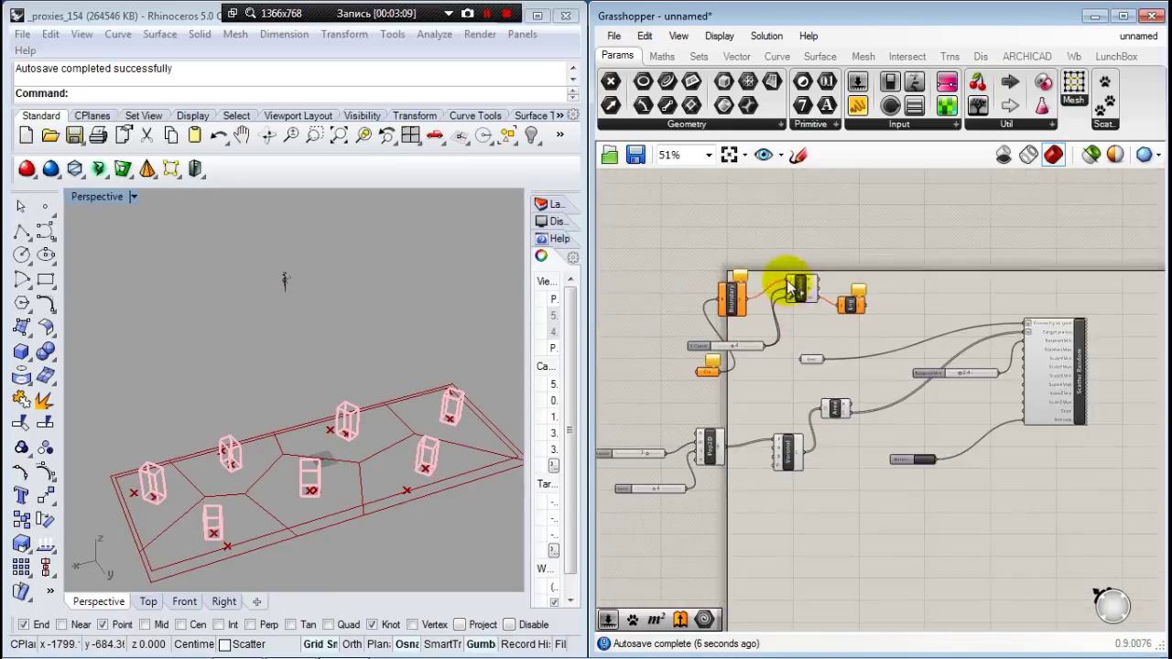
pyautogui.scroll(2, 797, 275)
# Check the Scatter 1.0 diagram in the Opera browser, return to Rhinoceros and Grasshopper, and look over the Button wiring.
pyautogui.click(237, 643)
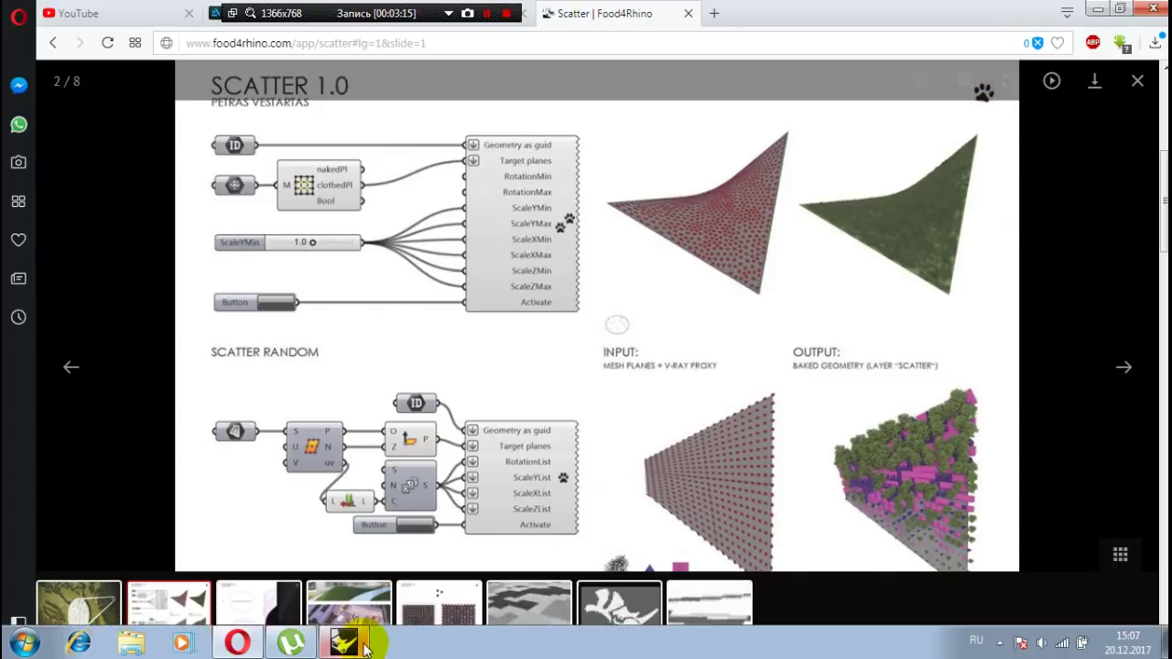
pyautogui.click(366, 641)
pyautogui.scroll(4, 870, 394)
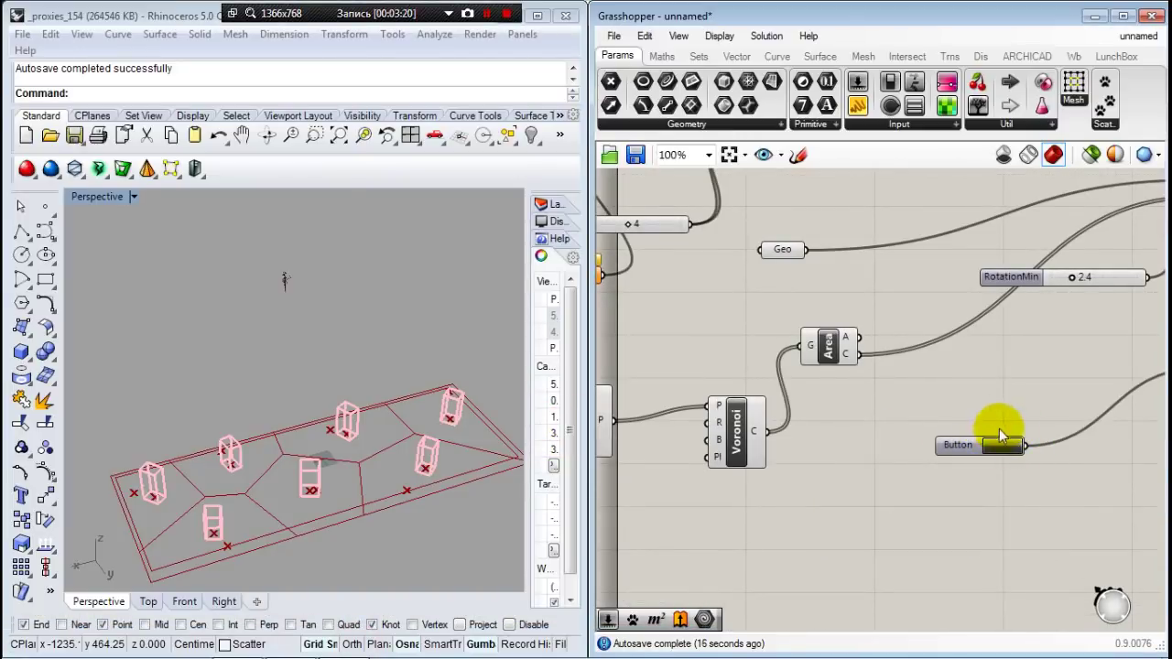
pyautogui.scroll(-5, 779, 396)
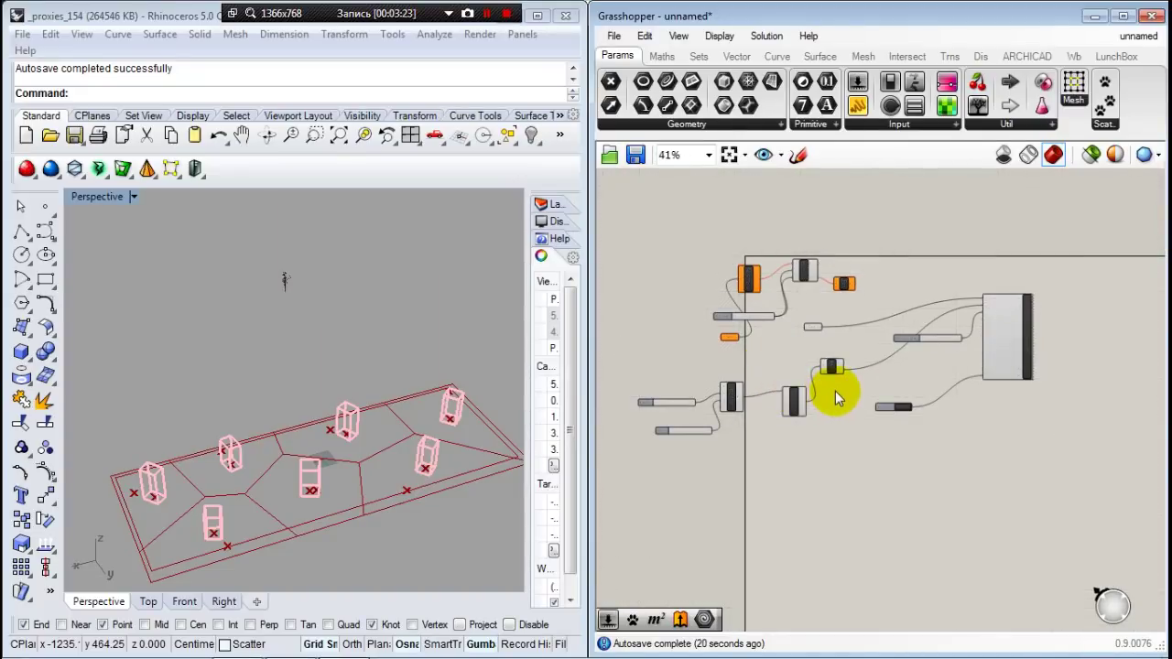
pyautogui.scroll(6, 879, 403)
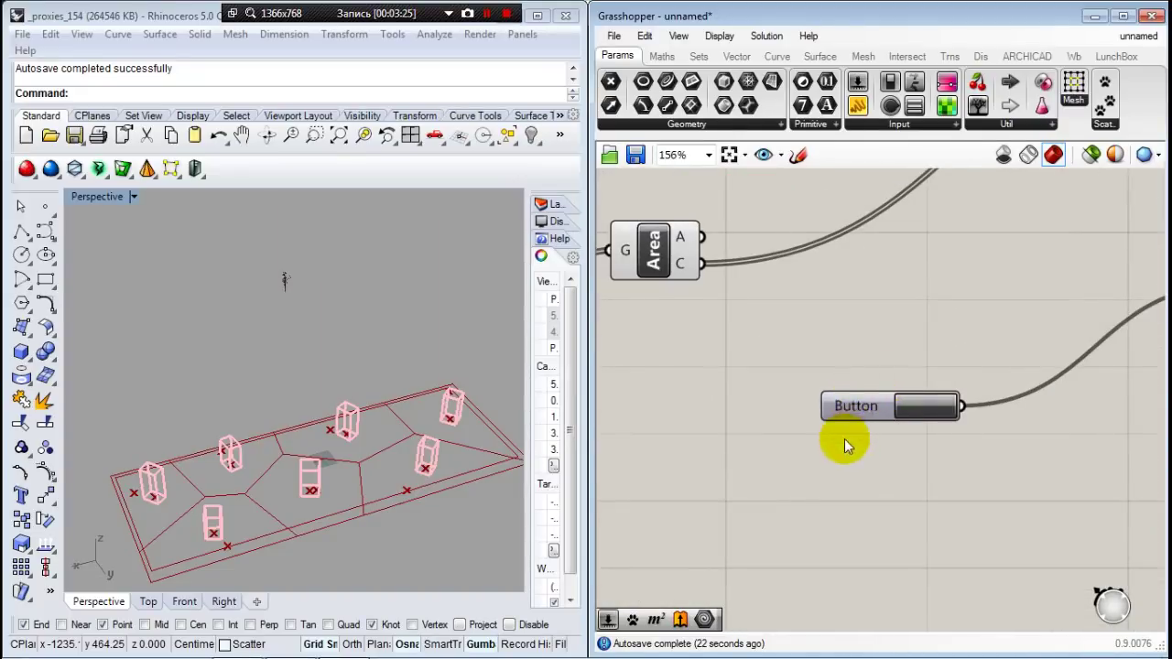
pyautogui.scroll(-2, 847, 440)
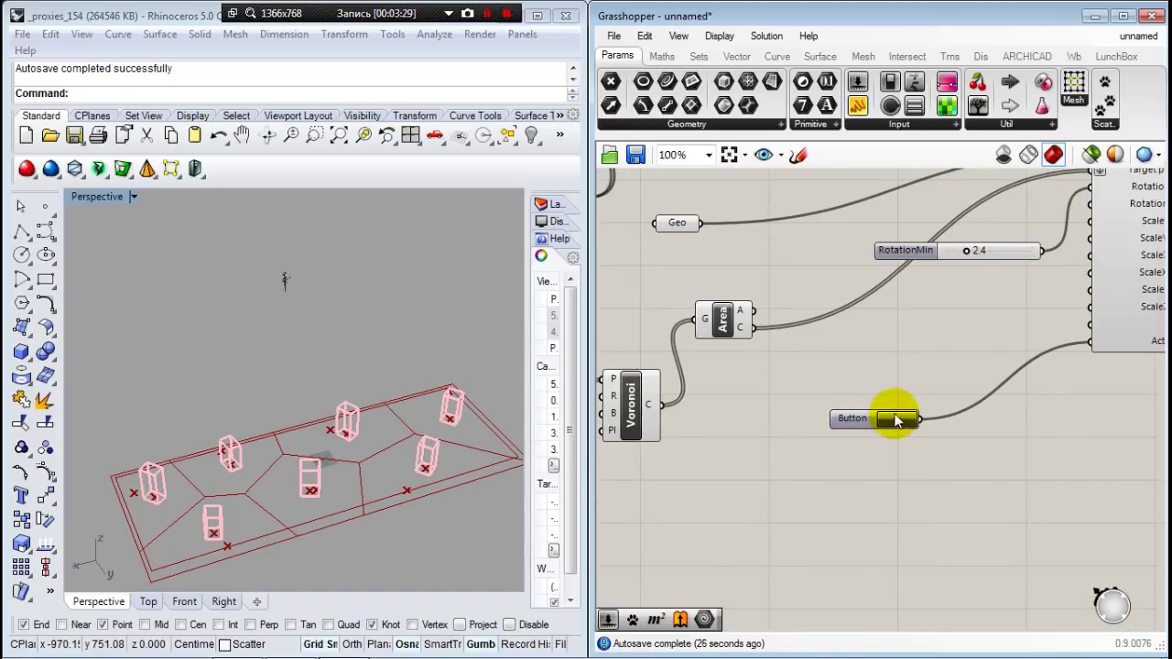
# Move the RotationMin slider closer to the Geo parameter and point out a previewed box in the Perspective view.
pyautogui.moveTo(900, 251); pyautogui.dragTo(797, 255)
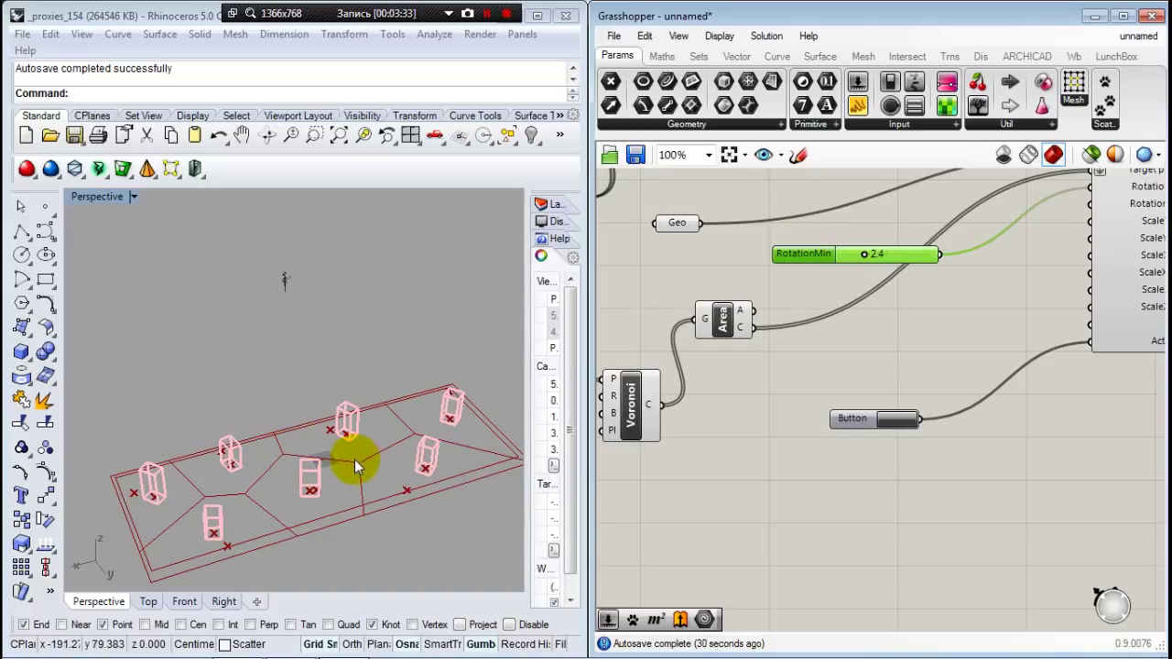
pyautogui.click(332, 432)
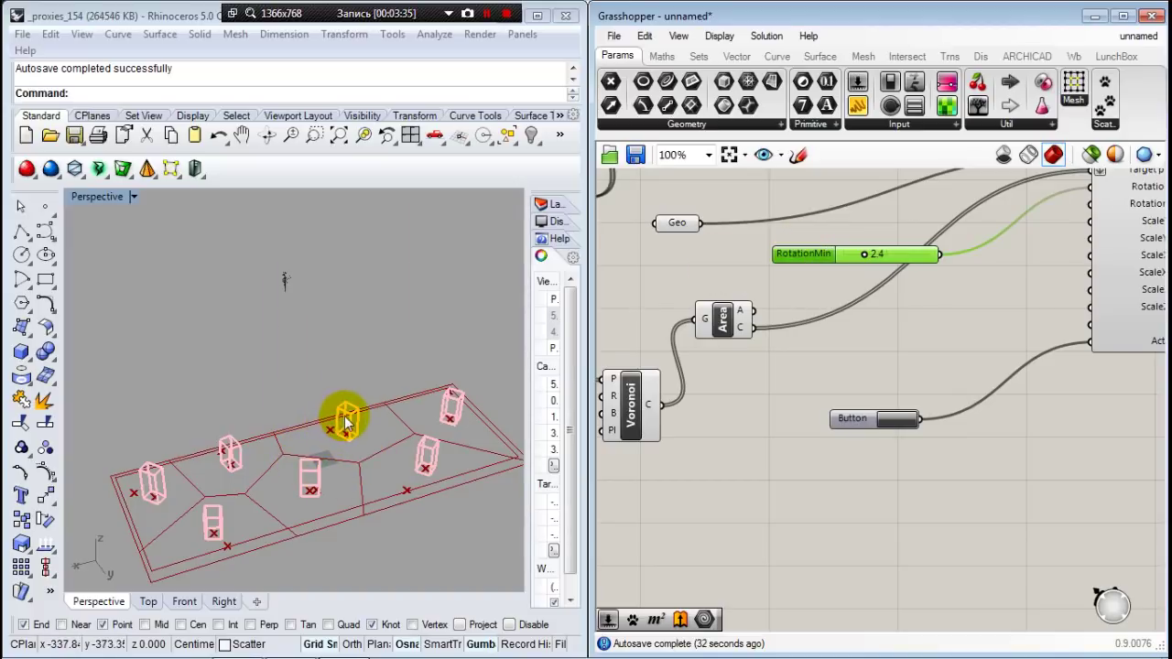
pyautogui.click(309, 375)
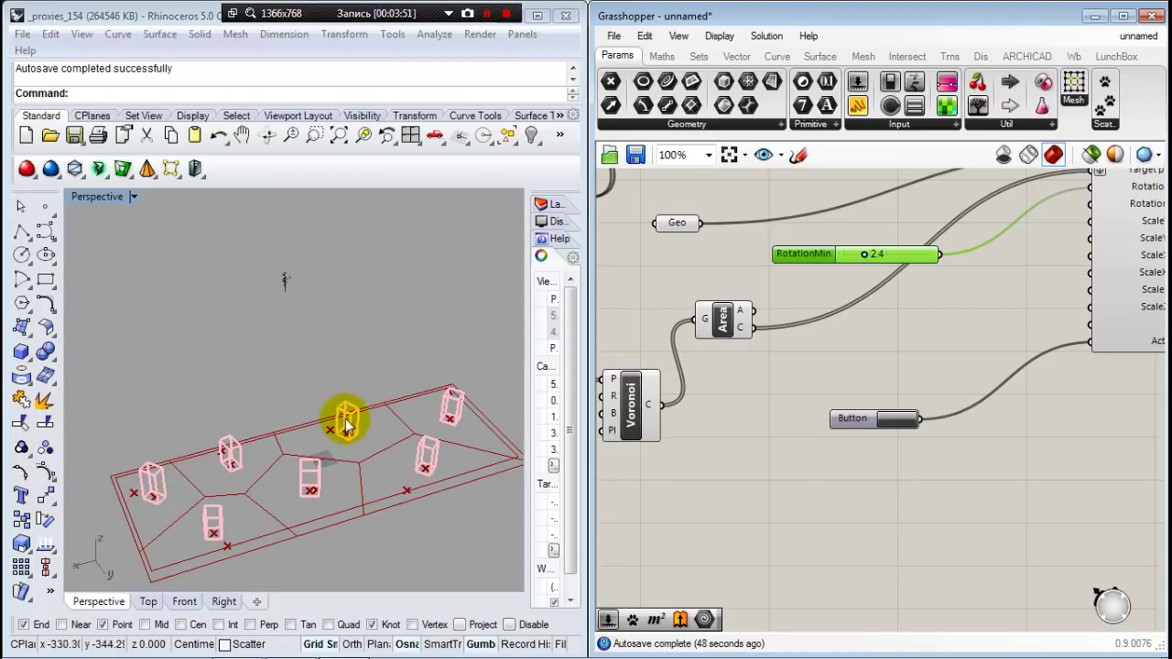
# Switch the Grasshopper components to icon display and select the Pop2D component.
pyautogui.scroll(-5, 824, 408)
pyautogui.scroll(1, 916, 396)
pyautogui.scroll(5, 1085, 389)
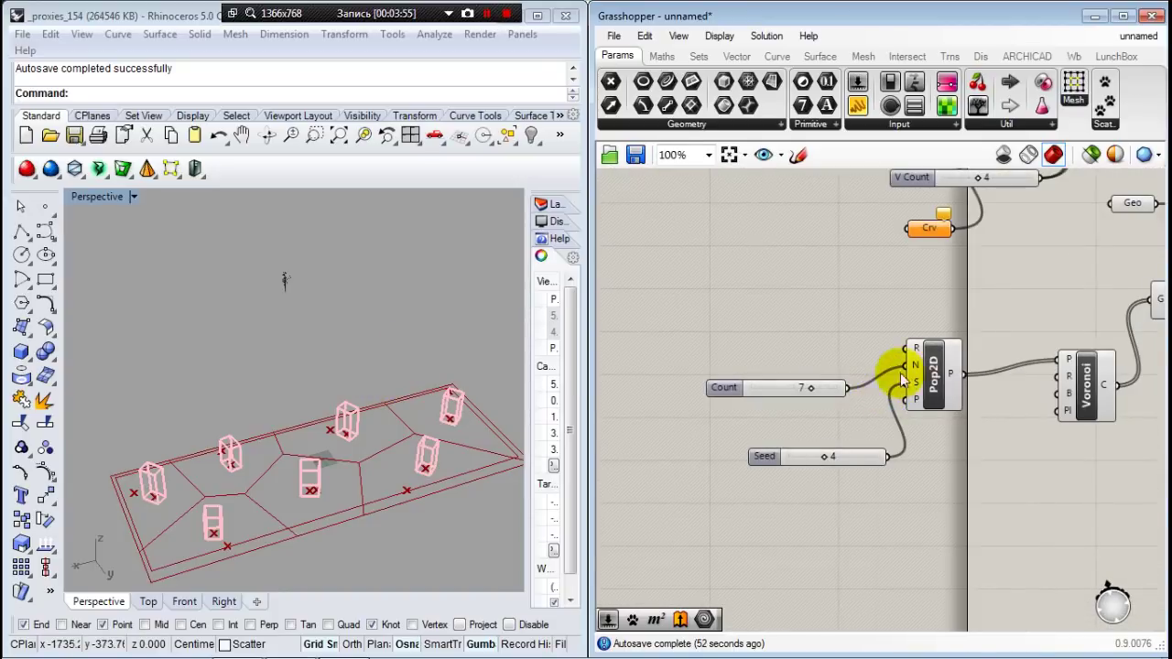
pyautogui.scroll(-2, 1007, 379)
pyautogui.scroll(4, 817, 355)
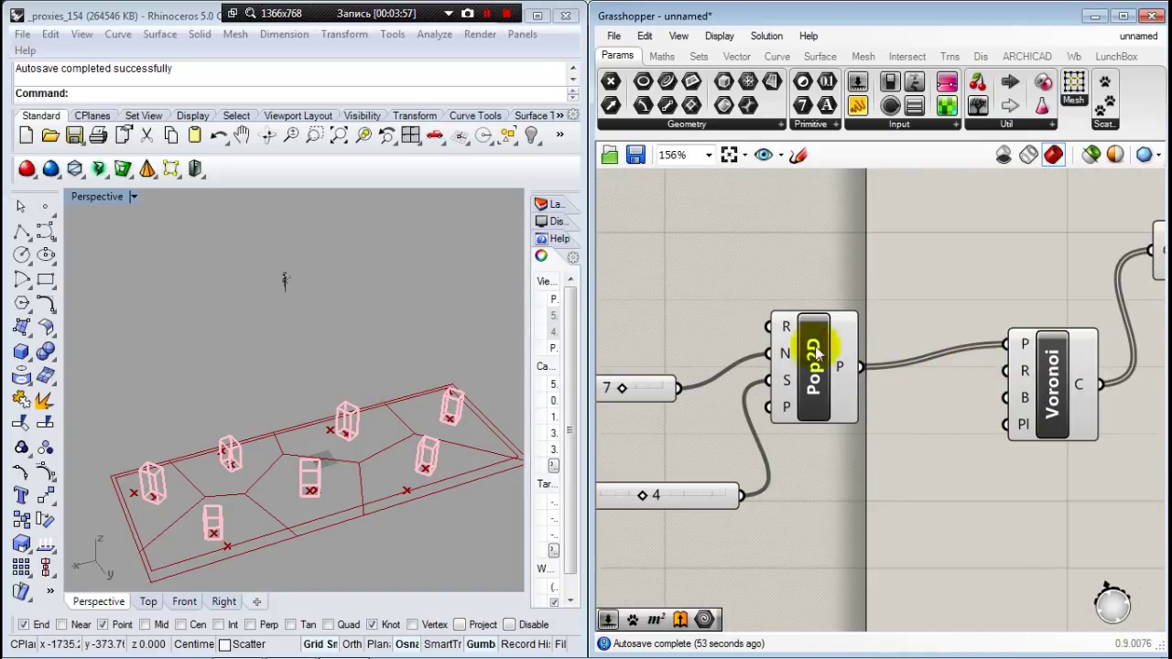
pyautogui.click(719, 37)
pyautogui.click(751, 53)
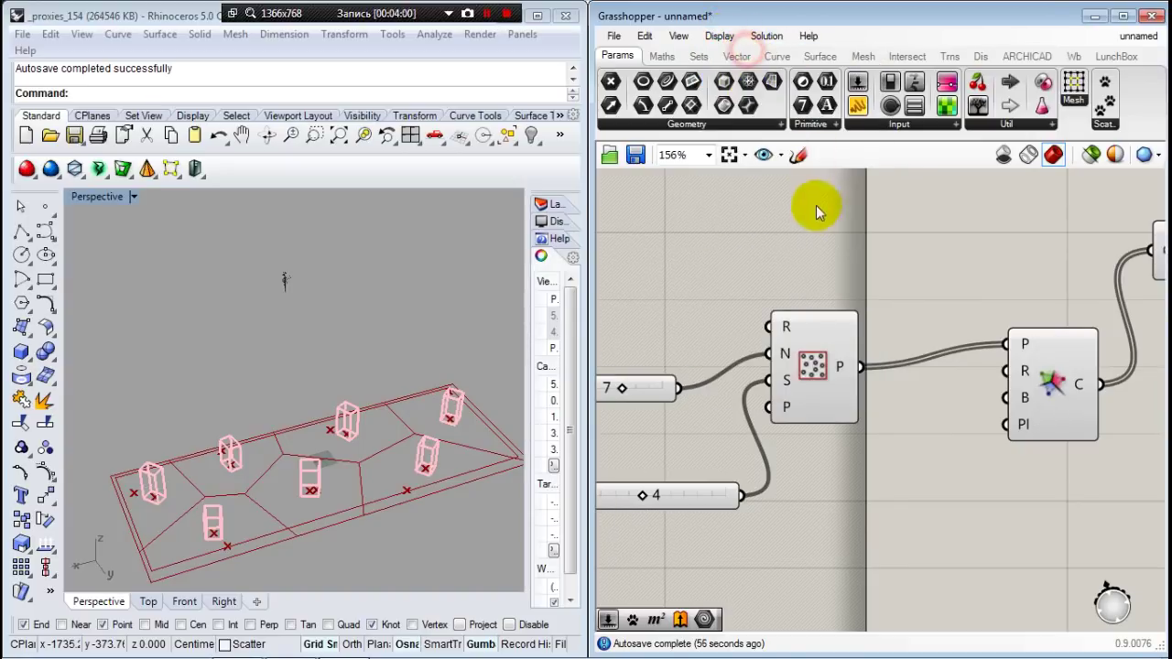
pyautogui.click(812, 370)
# Set the Count slider of the Populate 2D component to 9 and its Seed slider to 5.
pyautogui.moveTo(637, 455); pyautogui.dragTo(711, 421, button='right')
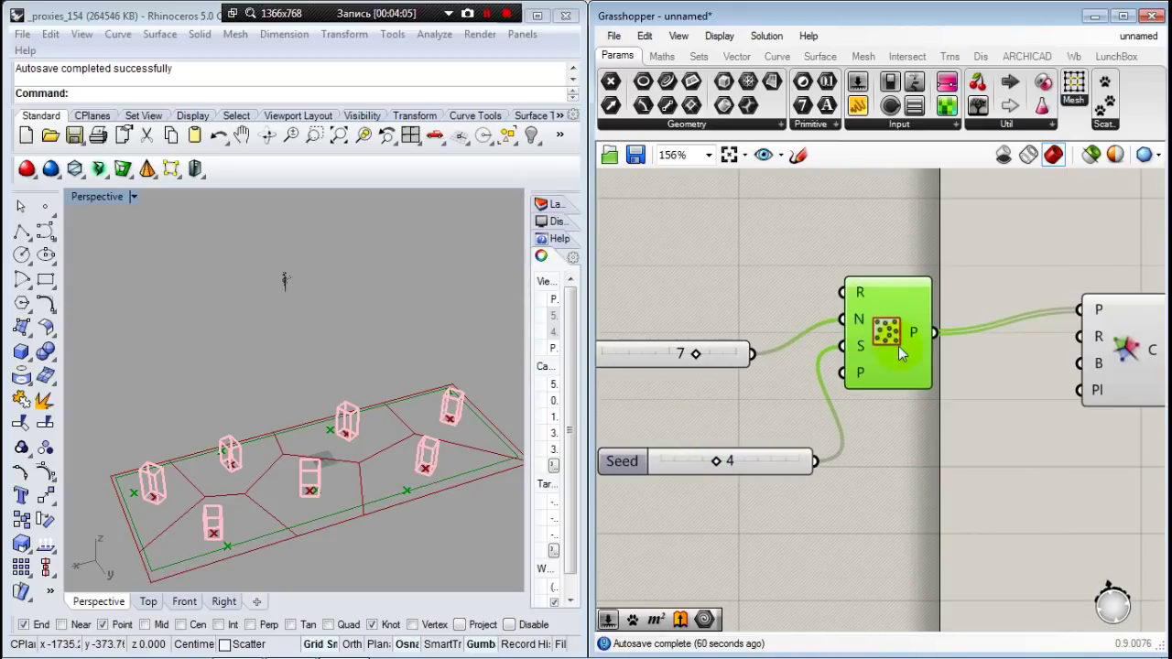
pyautogui.moveTo(898, 347); pyautogui.dragTo(950, 347, button='right')
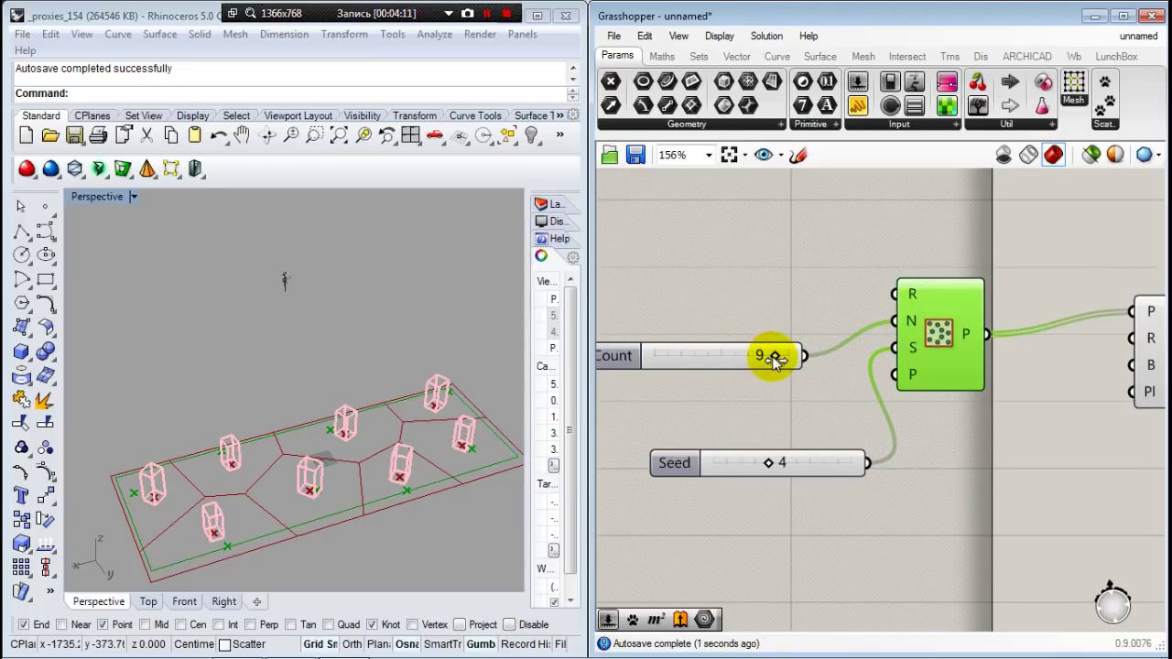
pyautogui.click(754, 401)
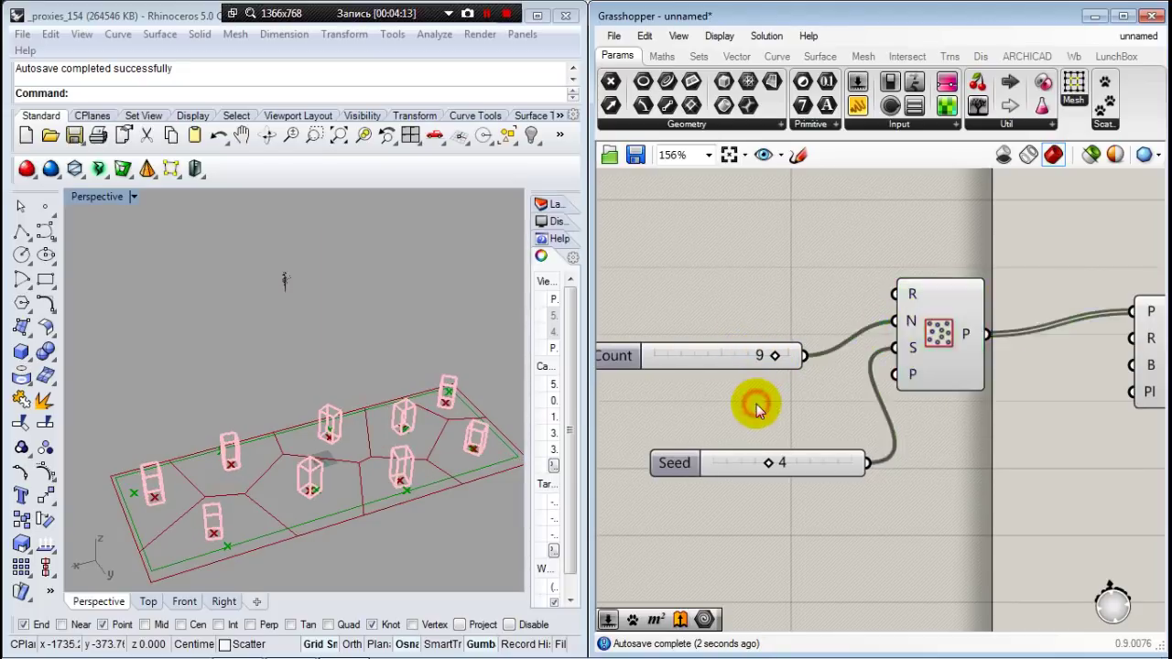
pyautogui.moveTo(772, 464)
pyautogui.mouseDown()
pyautogui.moveTo(727, 463)
pyautogui.moveTo(782, 463)
pyautogui.mouseUp()
# Examine the chain from Populate 2D through Voronoi to Area, and highlight the Area centroids in the Perspective view.
pyautogui.scroll(-3, 714, 346)
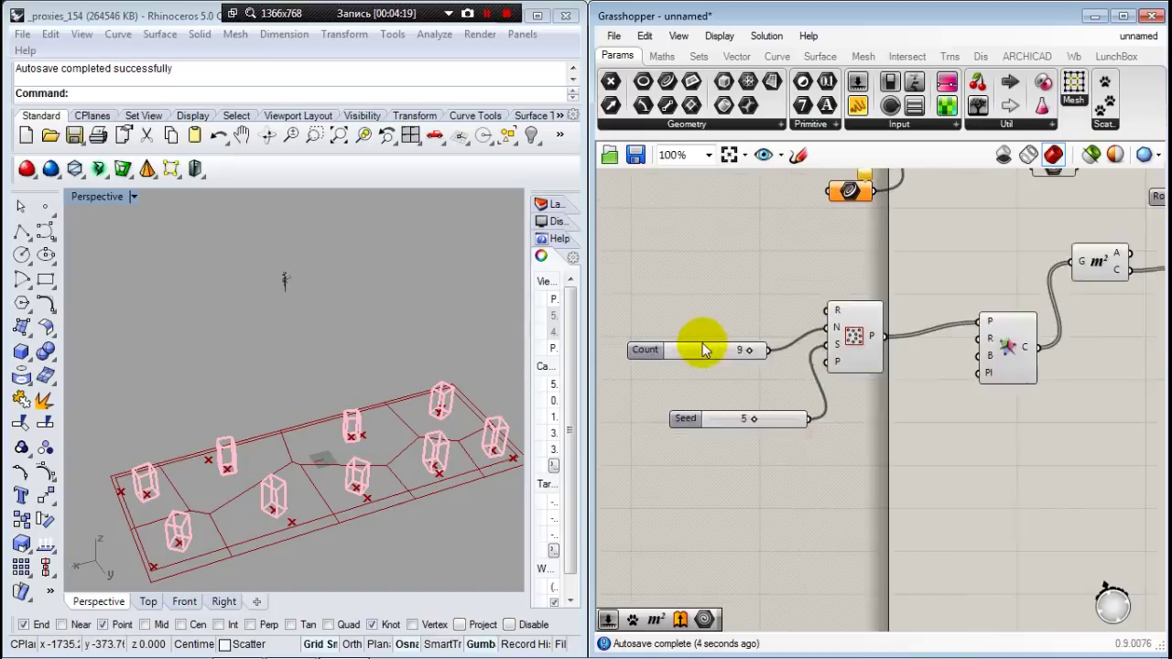
pyautogui.scroll(4, 885, 348)
pyautogui.scroll(-3, 838, 375)
pyautogui.scroll(3, 1013, 371)
pyautogui.scroll(-5, 798, 405)
pyautogui.scroll(3, 919, 355)
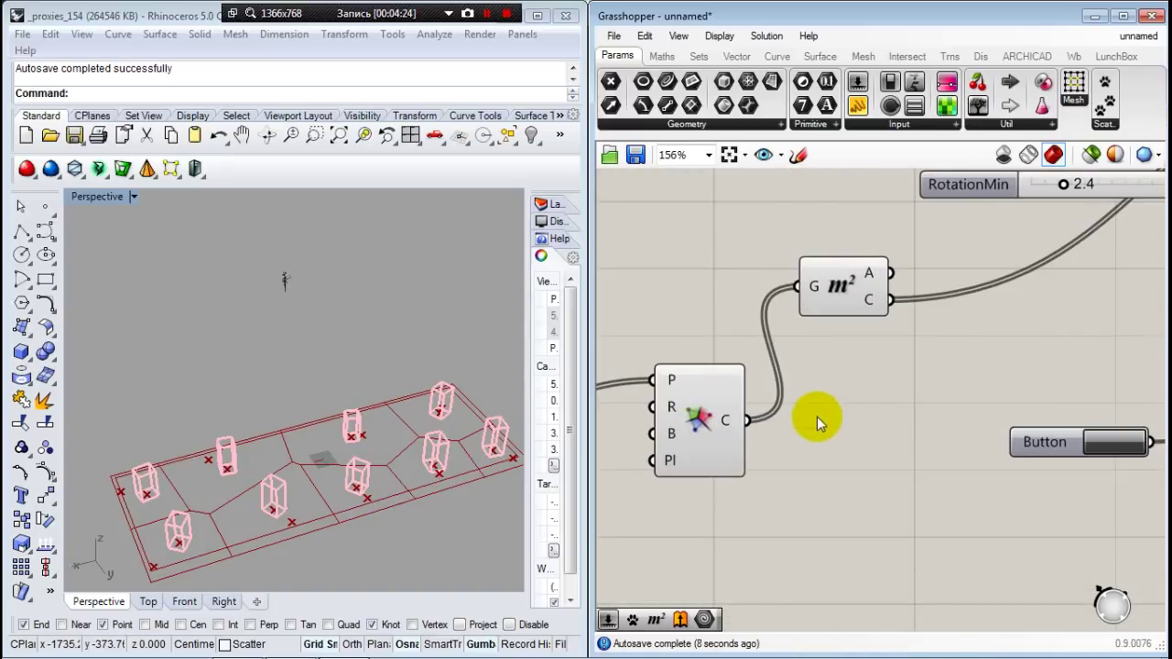
pyautogui.scroll(-4, 817, 419)
pyautogui.scroll(3, 819, 393)
pyautogui.scroll(2, 801, 334)
pyautogui.scroll(-2, 742, 491)
pyautogui.scroll(1, 889, 353)
pyautogui.click(740, 394)
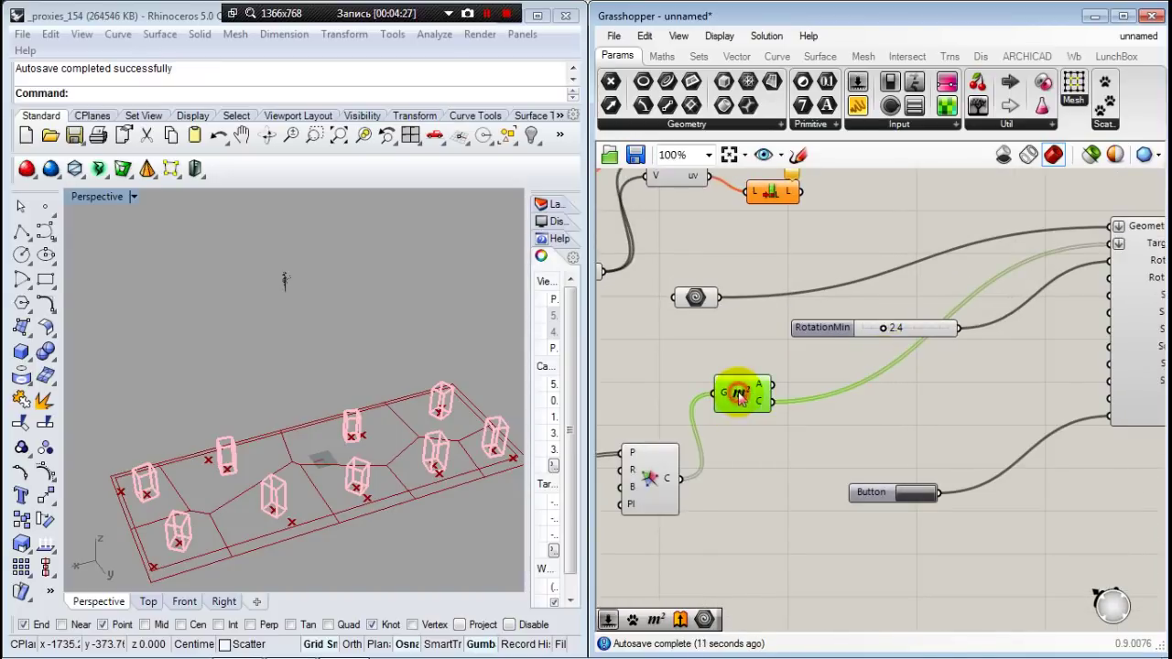
pyautogui.click(732, 472)
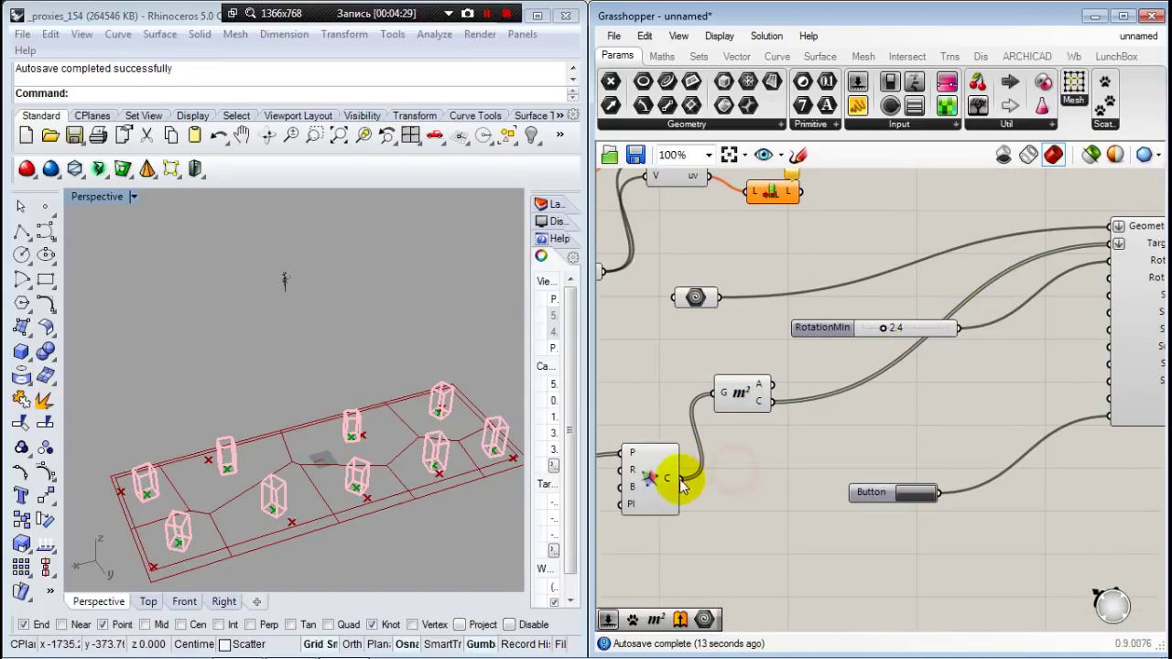
# Try connecting the Voronoi C output directly to the Target planes input, and highlight the Area centroids for comparison.
pyautogui.moveTo(696, 482); pyautogui.dragTo(1112, 245)
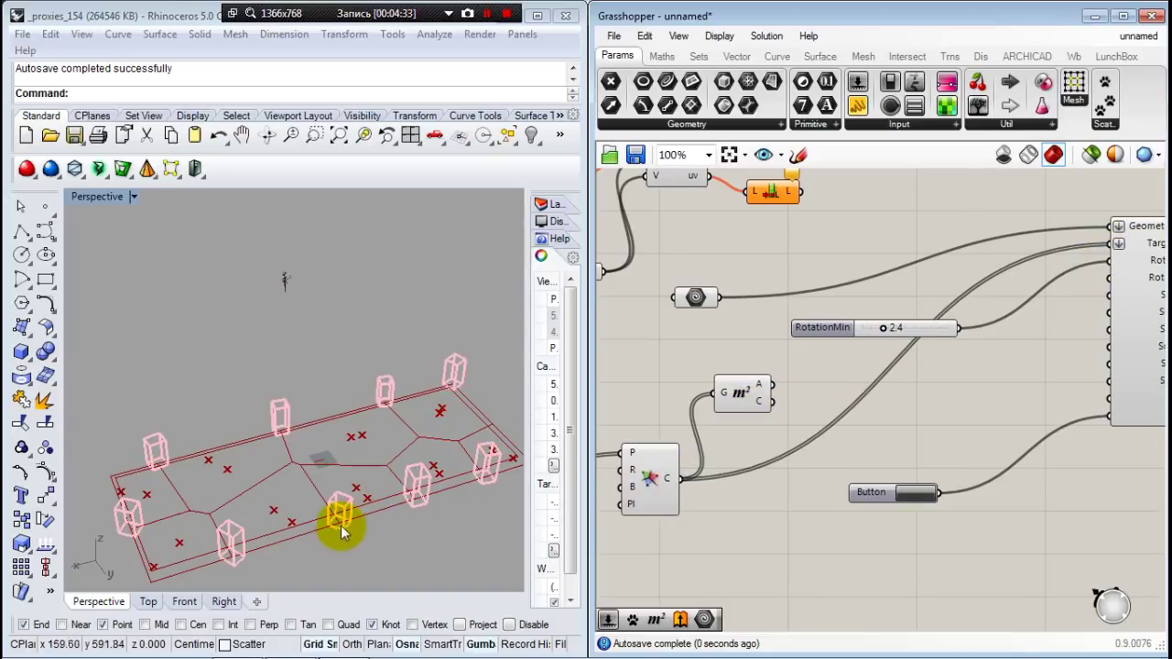
pyautogui.click(739, 395)
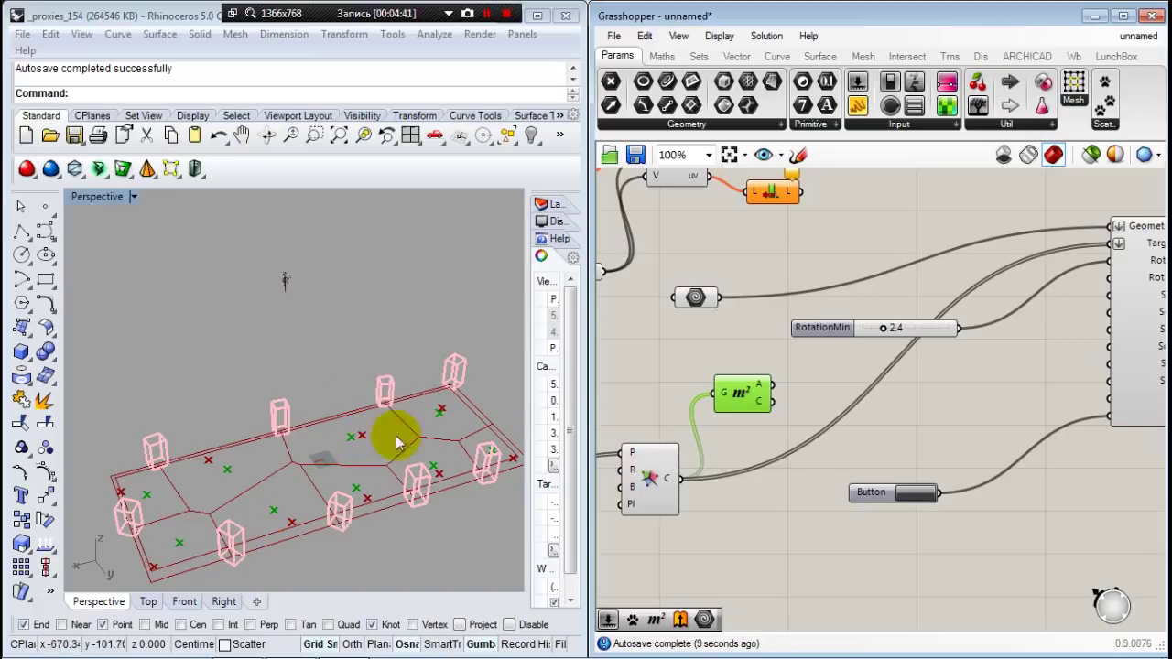
# Reconnect the C output of the Area component to the Target planes input of Scatter Random.
pyautogui.scroll(-1, 802, 397)
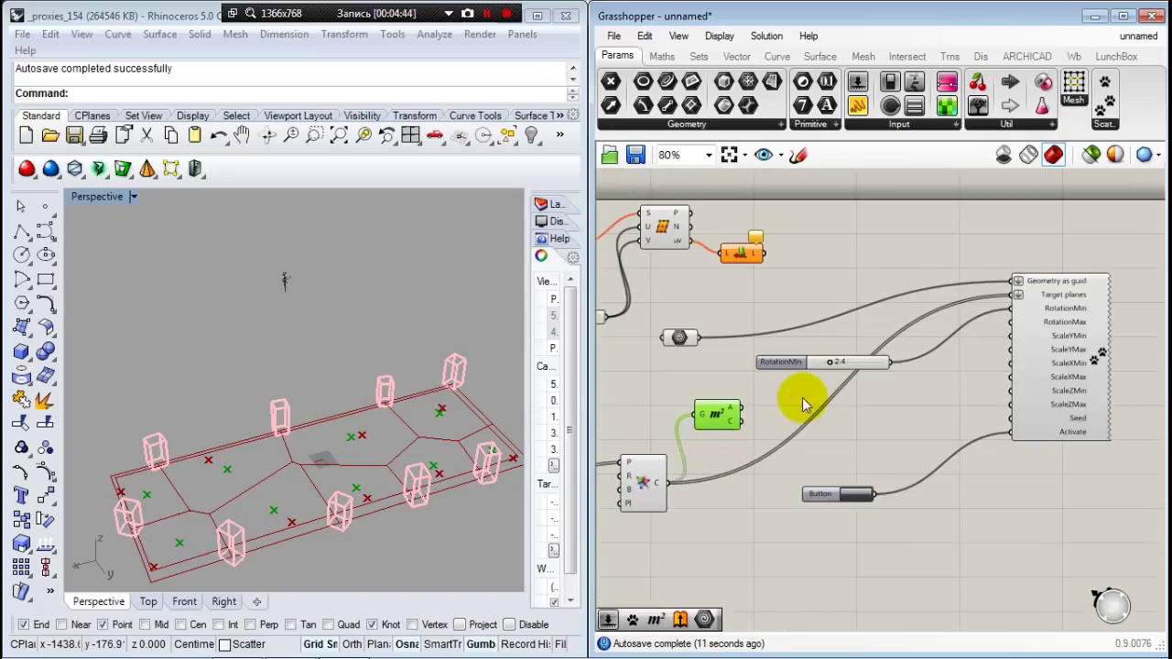
pyautogui.scroll(2, 700, 417)
pyautogui.moveTo(691, 417)
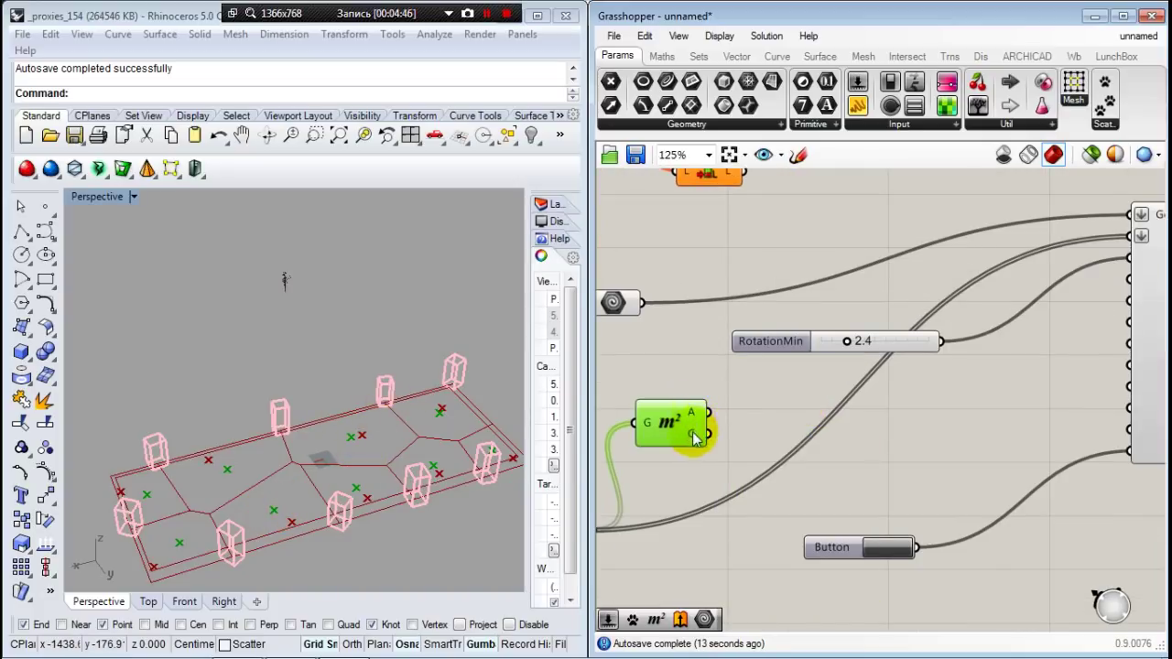
pyautogui.scroll(-1, 706, 445)
pyautogui.moveTo(703, 440); pyautogui.dragTo(1034, 280)
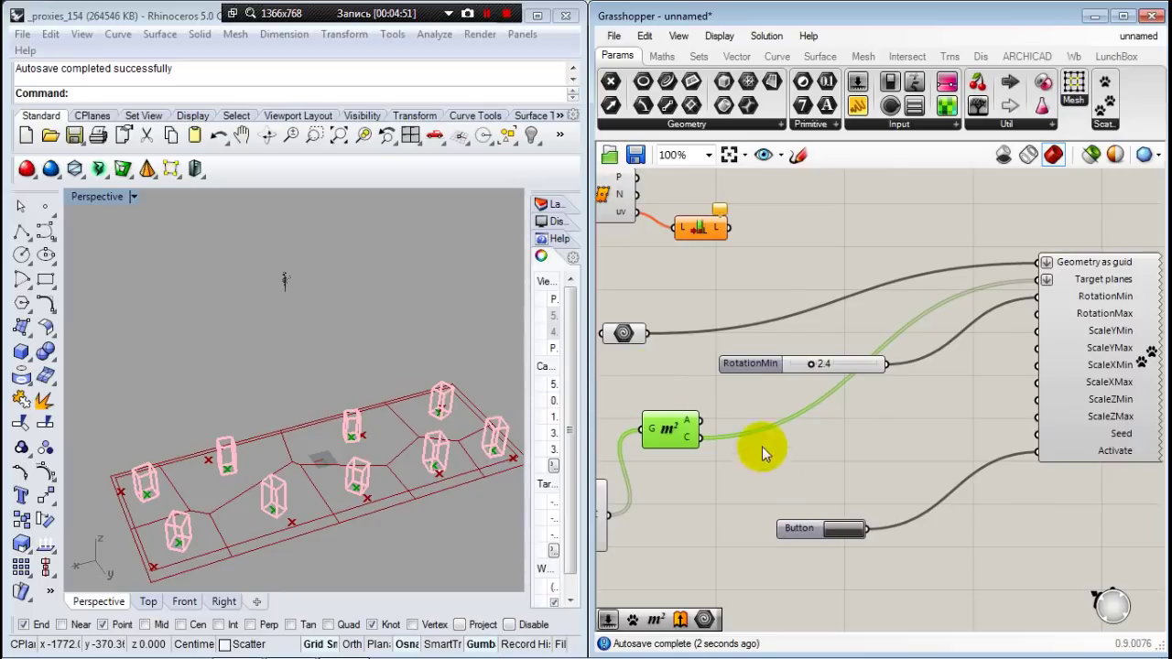
# Activate Scatter Random with the Button component to place the trees, and inspect them from another side in the Perspective view.
pyautogui.click(843, 531)
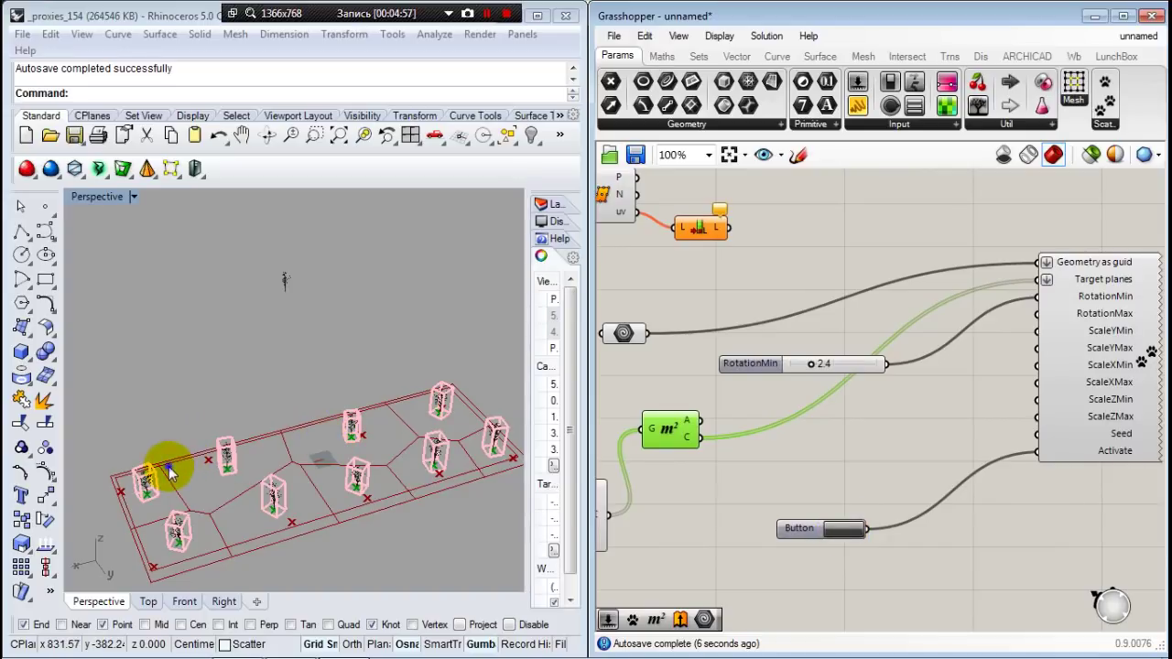
pyautogui.moveTo(348, 413); pyautogui.dragTo(451, 406, button='right')
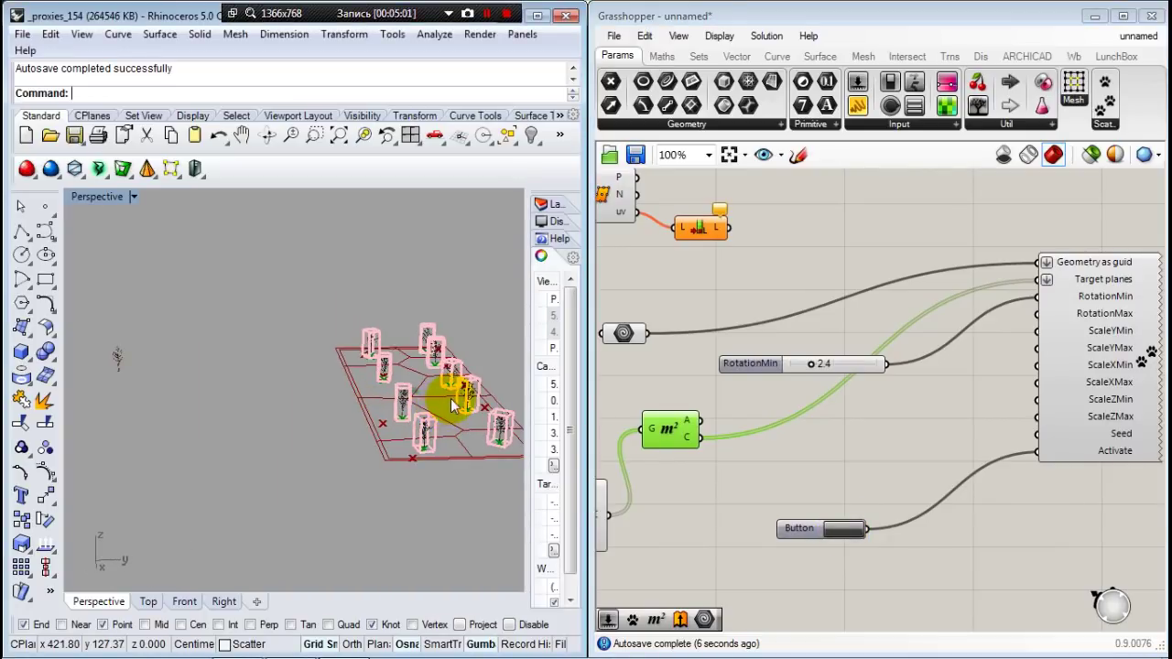
pyautogui.scroll(2, 458, 415)
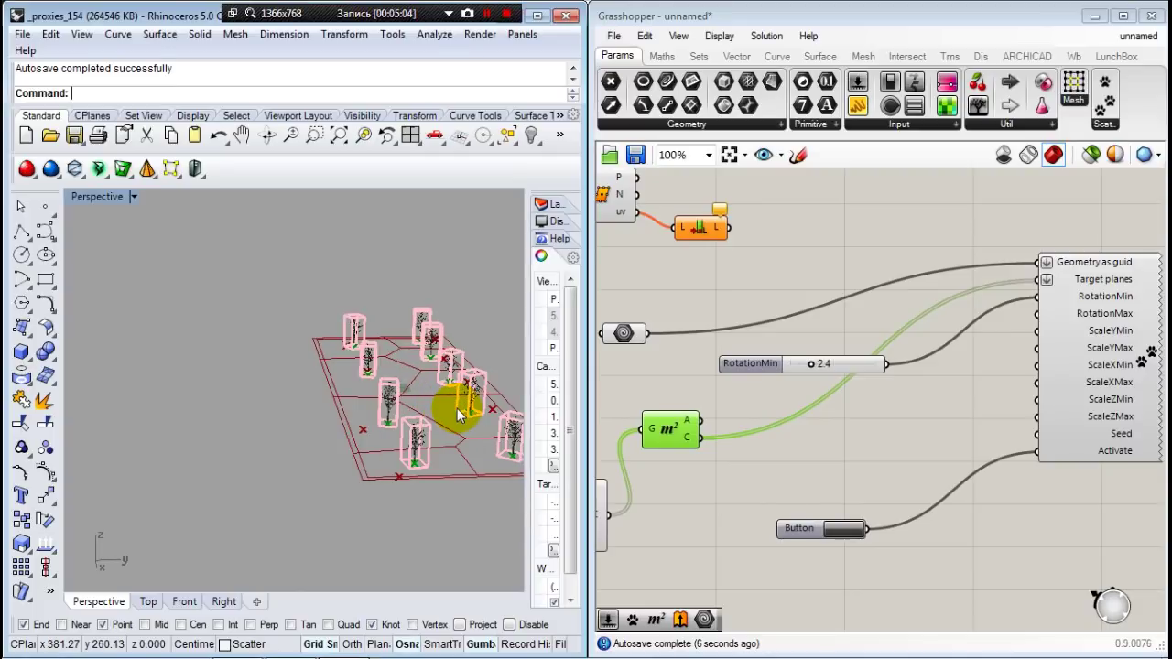
# Raise the RotationMin slider of Scatter Random to 5.0 and watch the preview boxes around the trees.
pyautogui.scroll(2, 452, 422)
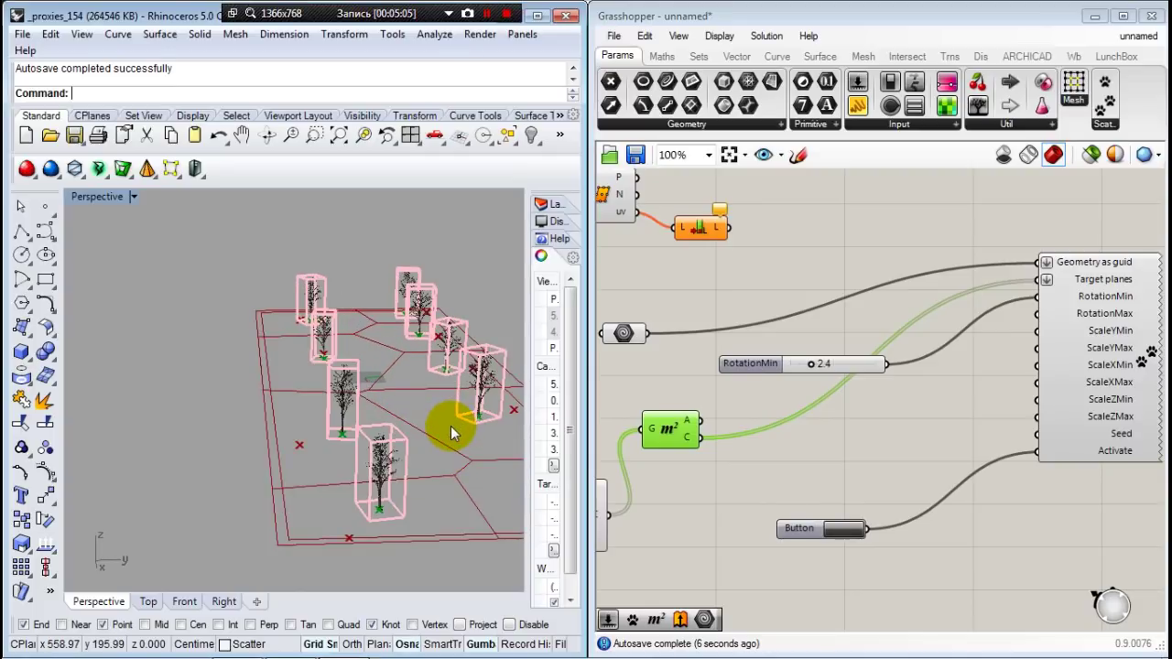
pyautogui.scroll(2, 454, 428)
pyautogui.scroll(2, 455, 431)
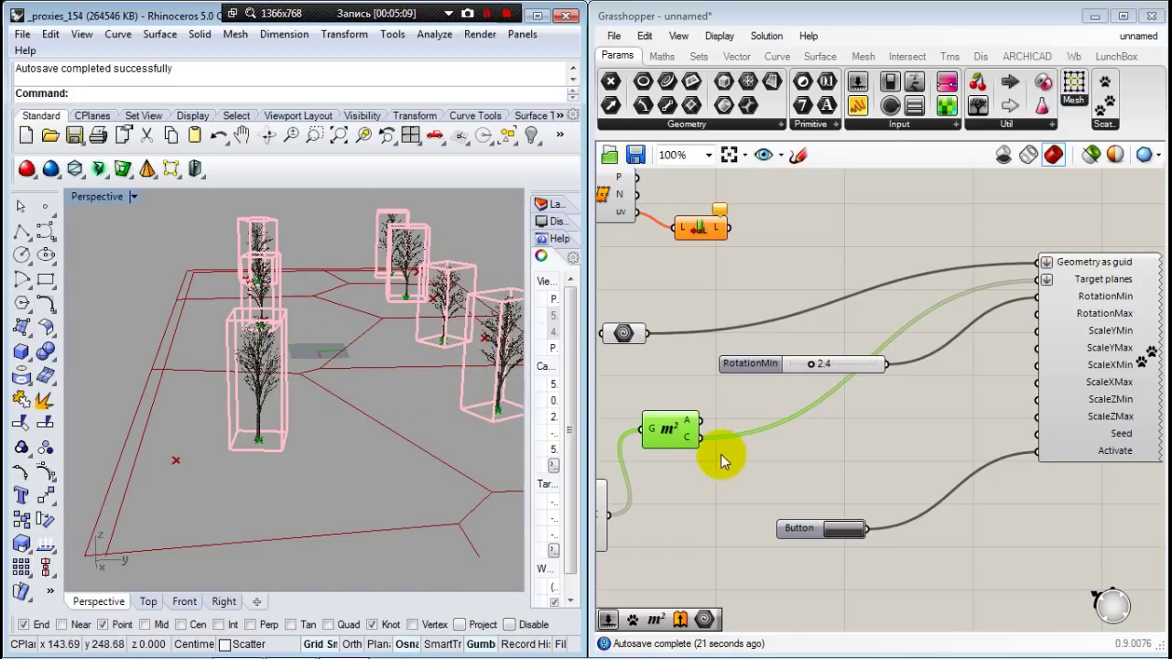
pyautogui.scroll(6, 818, 362)
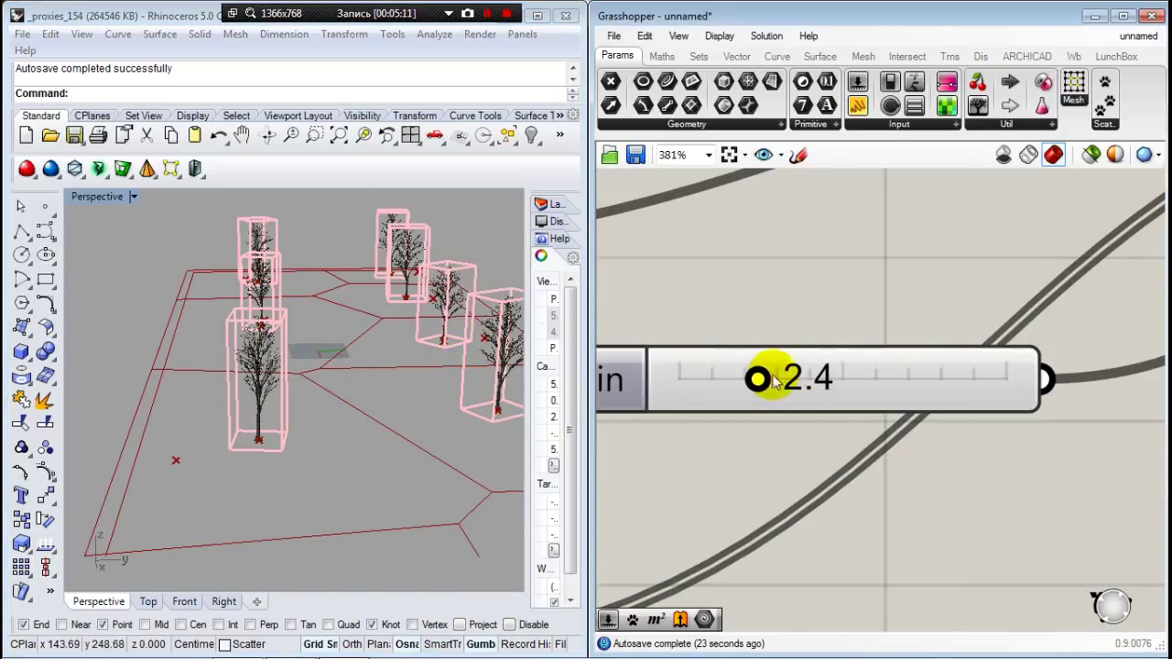
pyautogui.moveTo(759, 377); pyautogui.dragTo(843, 379)
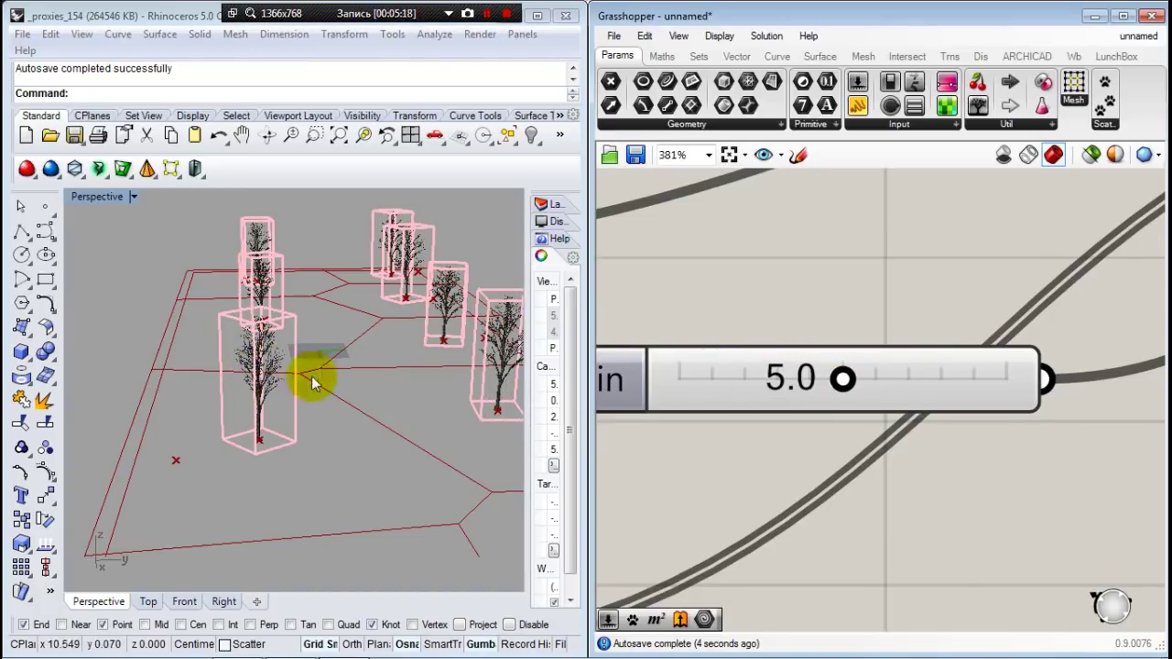
# Activate Scatter Random with the Button component to place trees using the new rotation setting.
pyautogui.scroll(-5, 759, 283)
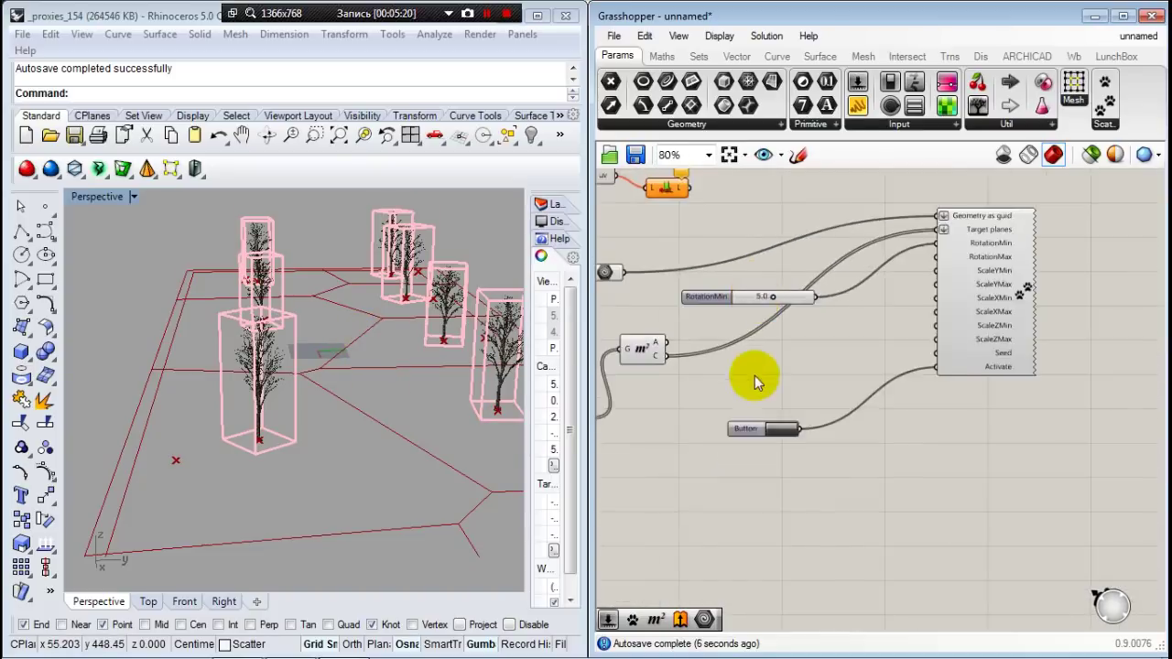
pyautogui.scroll(3, 824, 510)
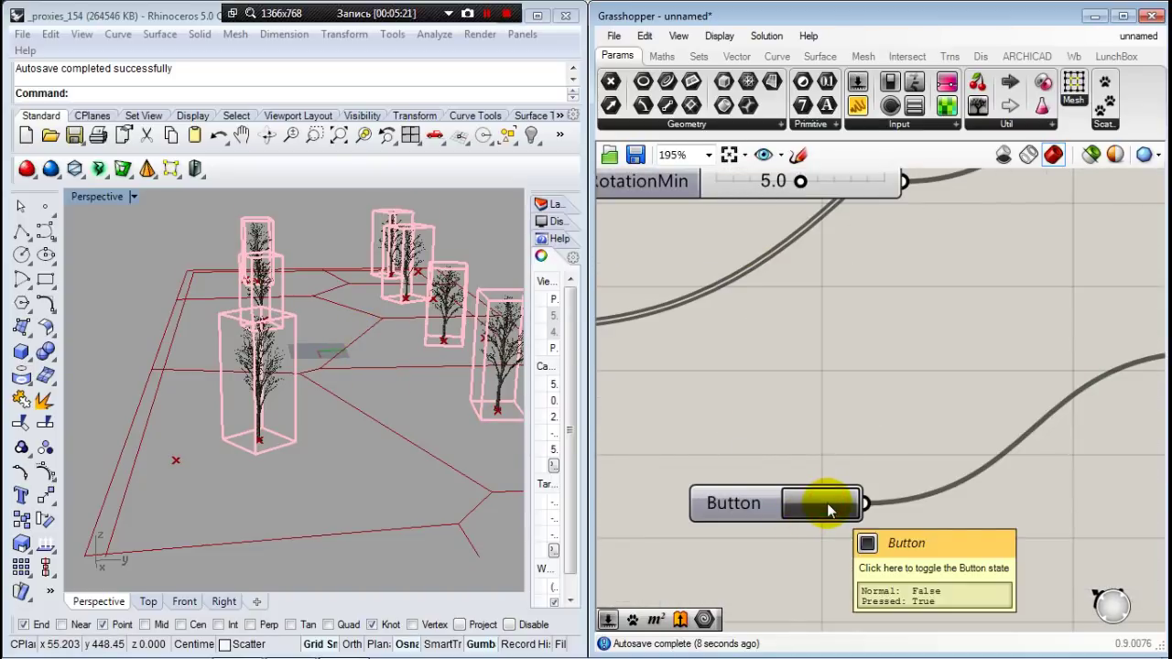
pyautogui.click(829, 509)
pyautogui.click(829, 510)
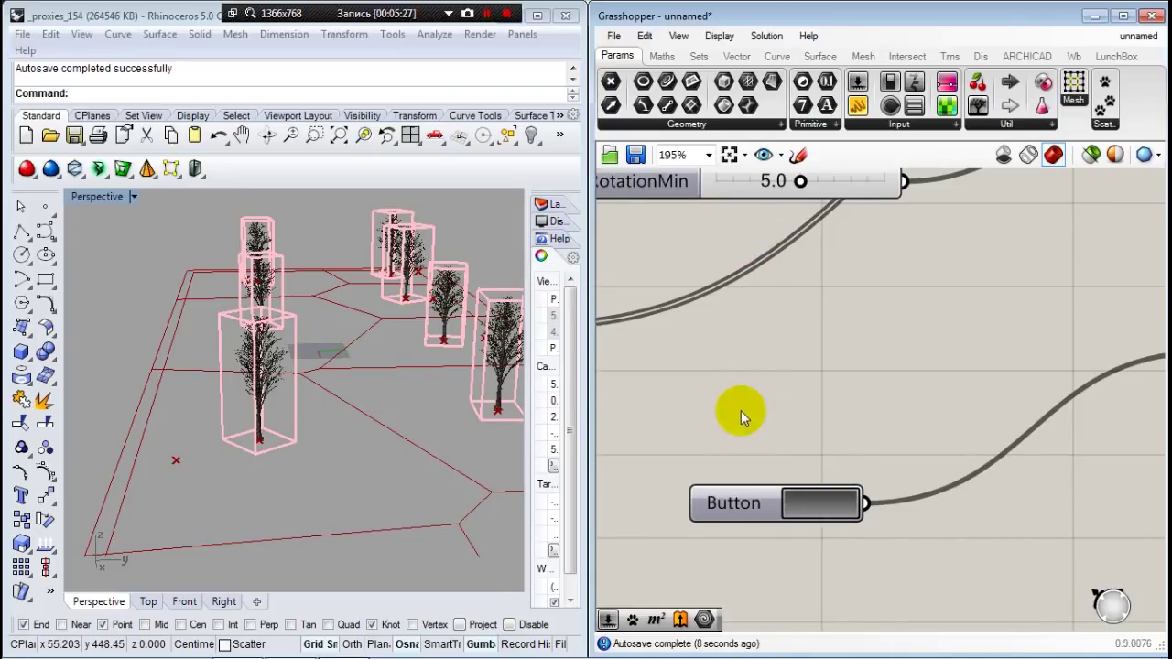
pyautogui.click(747, 441)
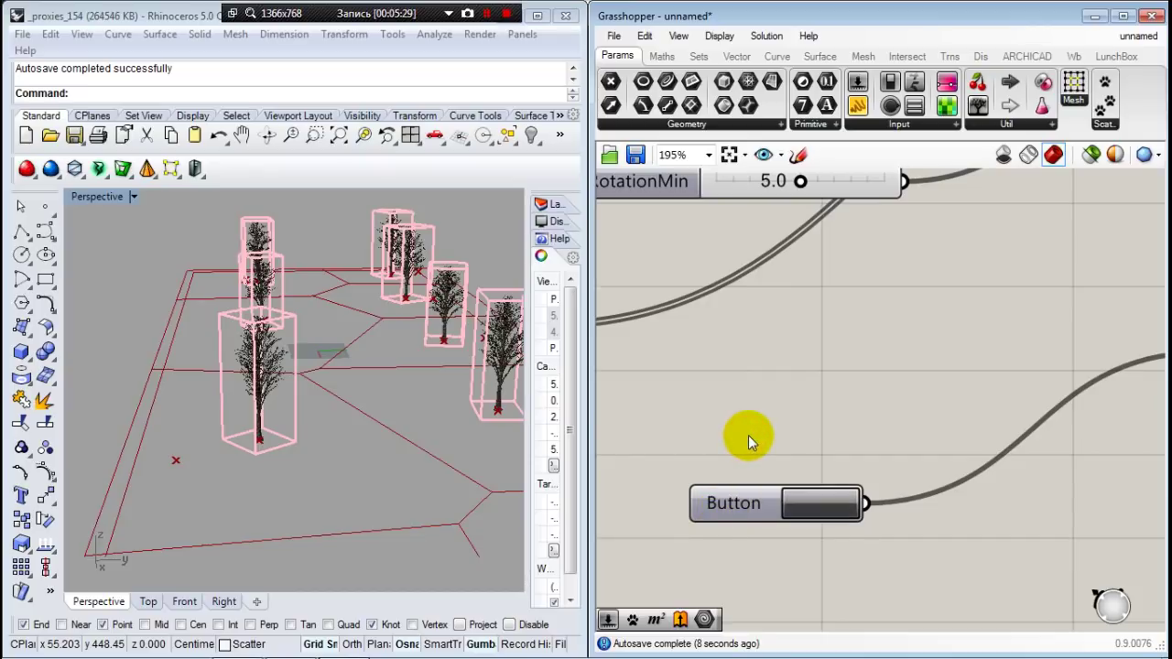
pyautogui.scroll(-5, 748, 435)
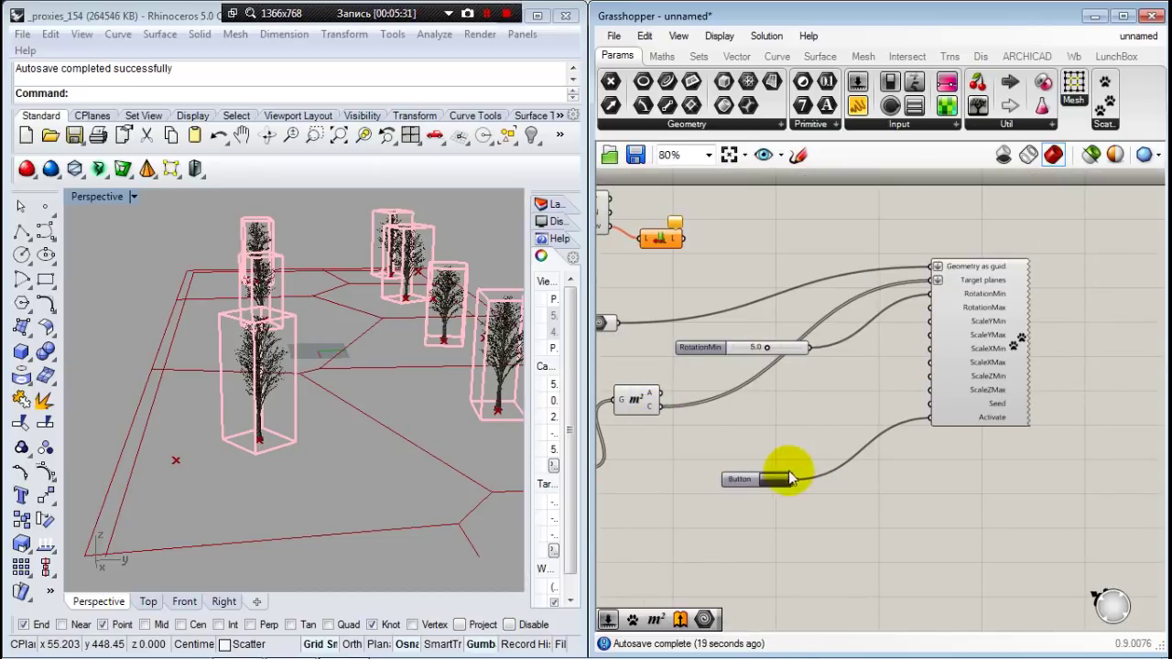
# Examine the placed trees in the Perspective view, selecting a group of the tree meshes on the plot.
pyautogui.click(268, 357)
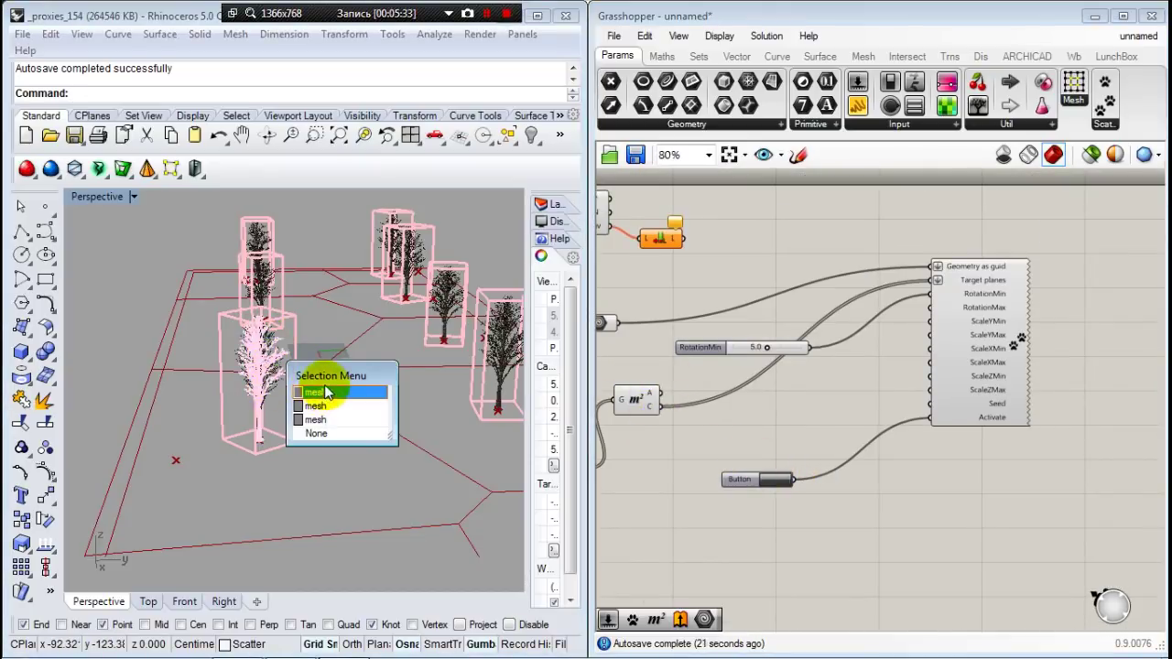
pyautogui.click(188, 271)
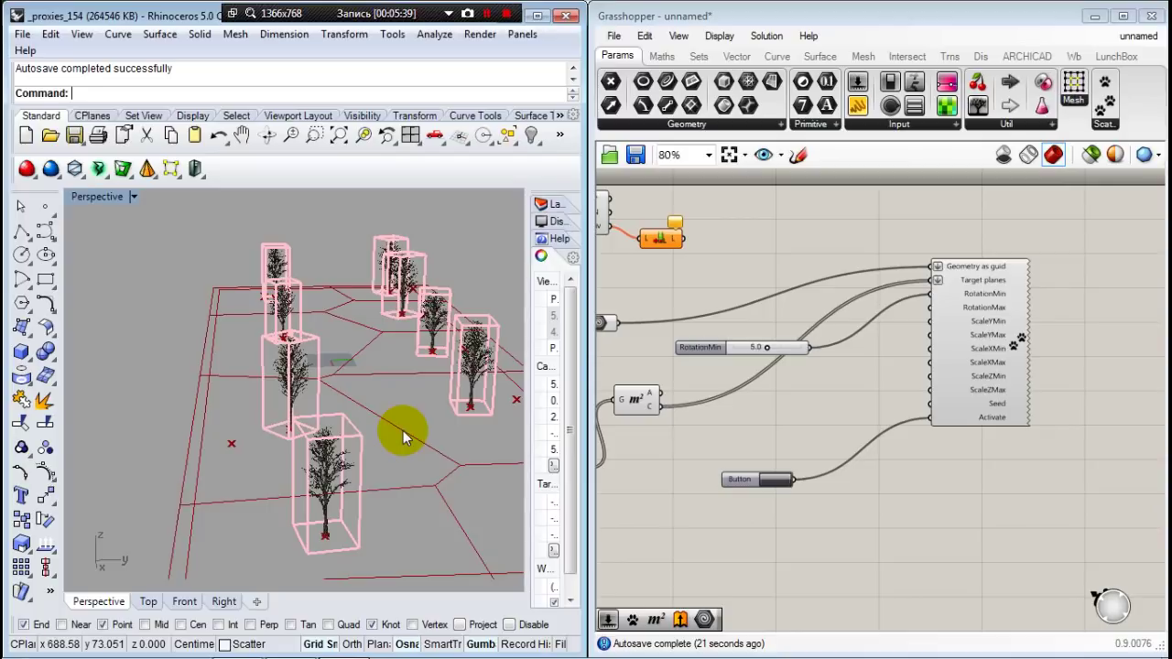
pyautogui.scroll(-5, 403, 430)
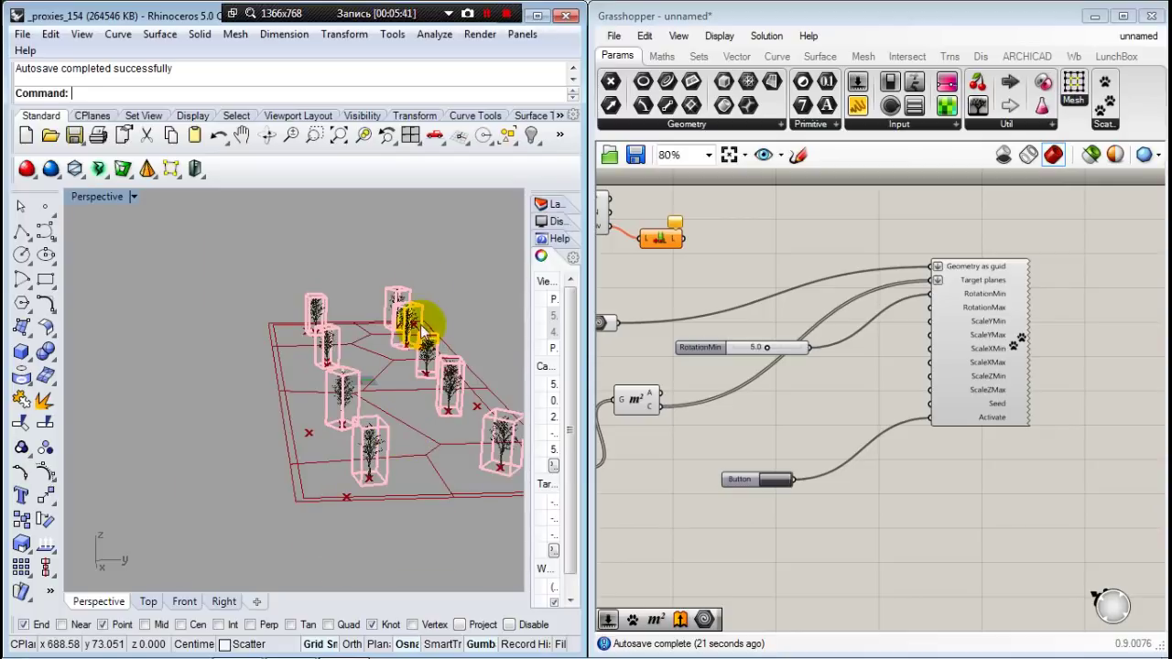
pyautogui.moveTo(406, 288); pyautogui.dragTo(279, 379, button='right')
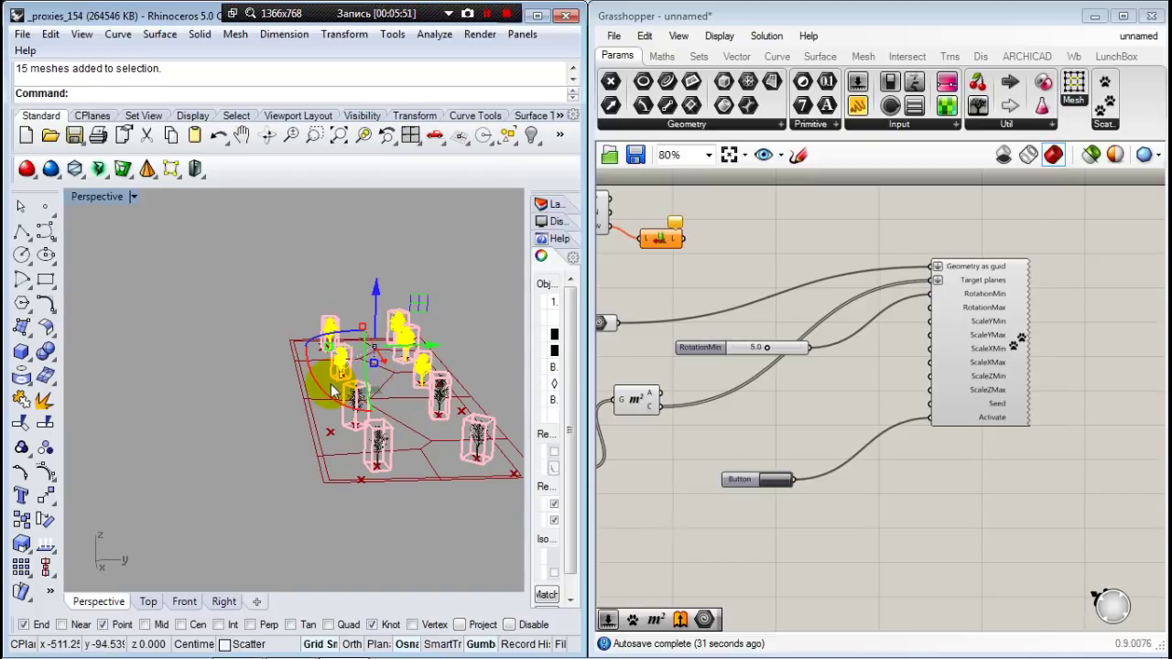
pyautogui.scroll(-2, 331, 403)
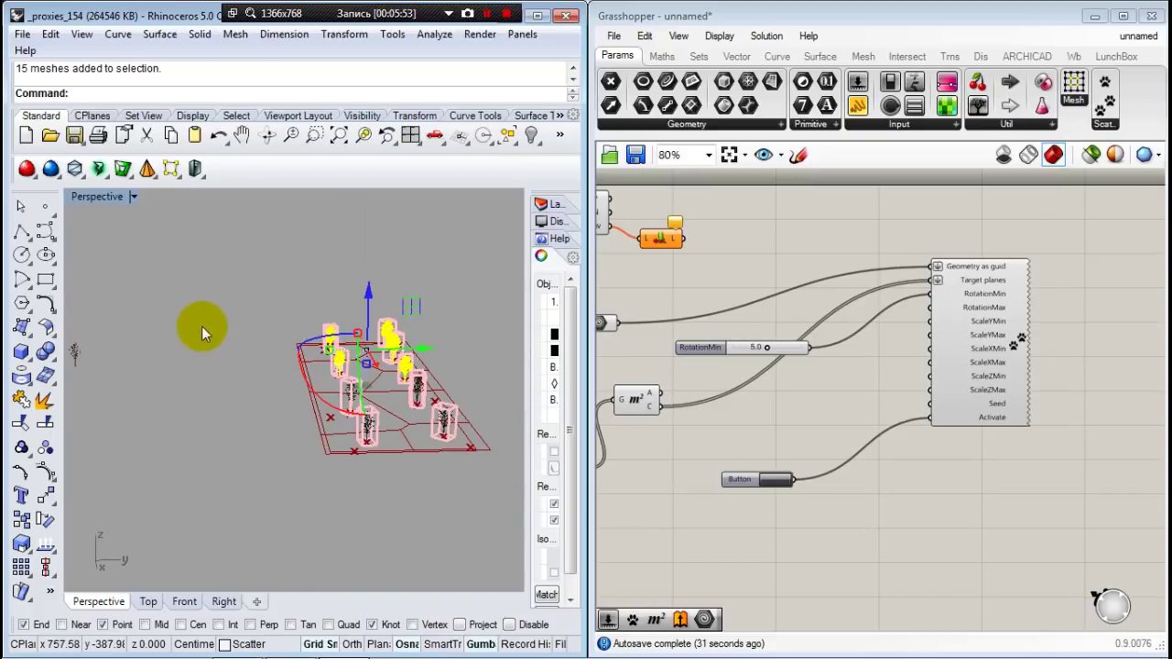
pyautogui.scroll(-2, 265, 327)
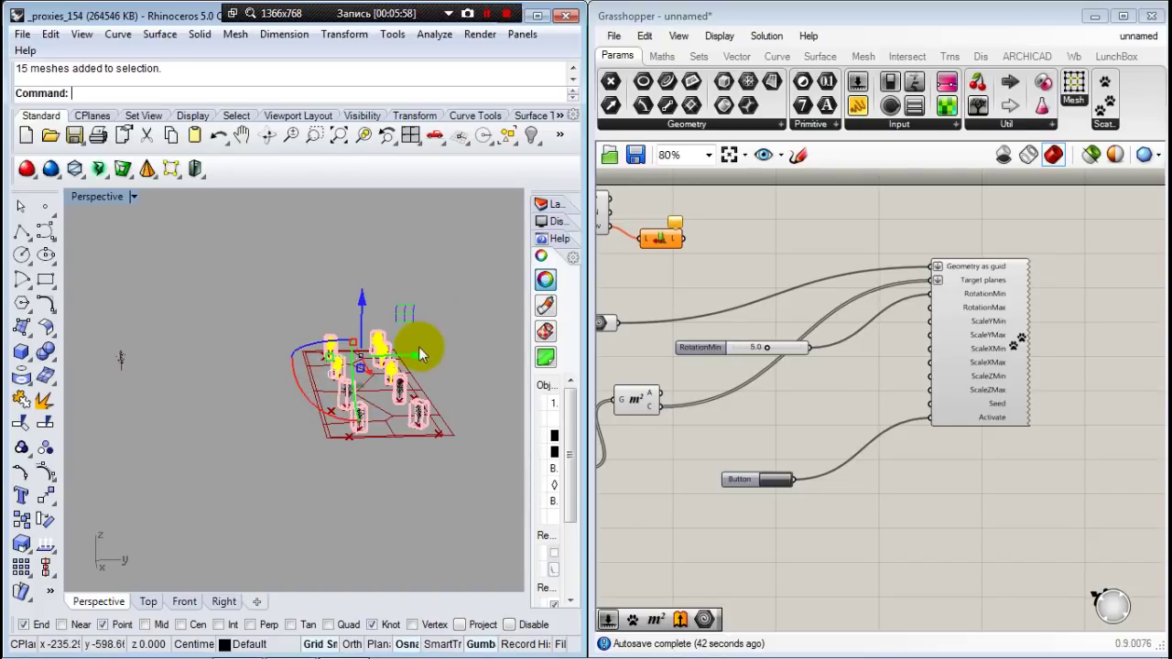
# Examine the optional Points input of the Populate 2D component.
pyautogui.click(636, 352)
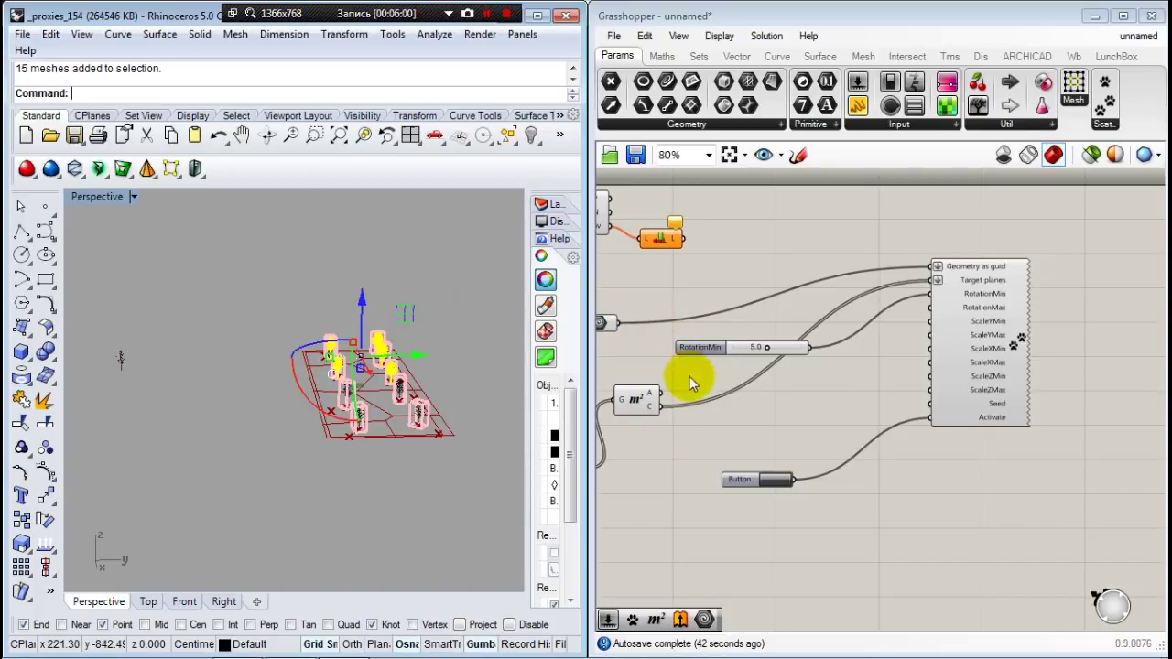
pyautogui.click(605, 322)
pyautogui.scroll(-4, 891, 418)
pyautogui.scroll(8, 793, 416)
pyautogui.scroll(-4, 799, 366)
pyautogui.scroll(3, 801, 366)
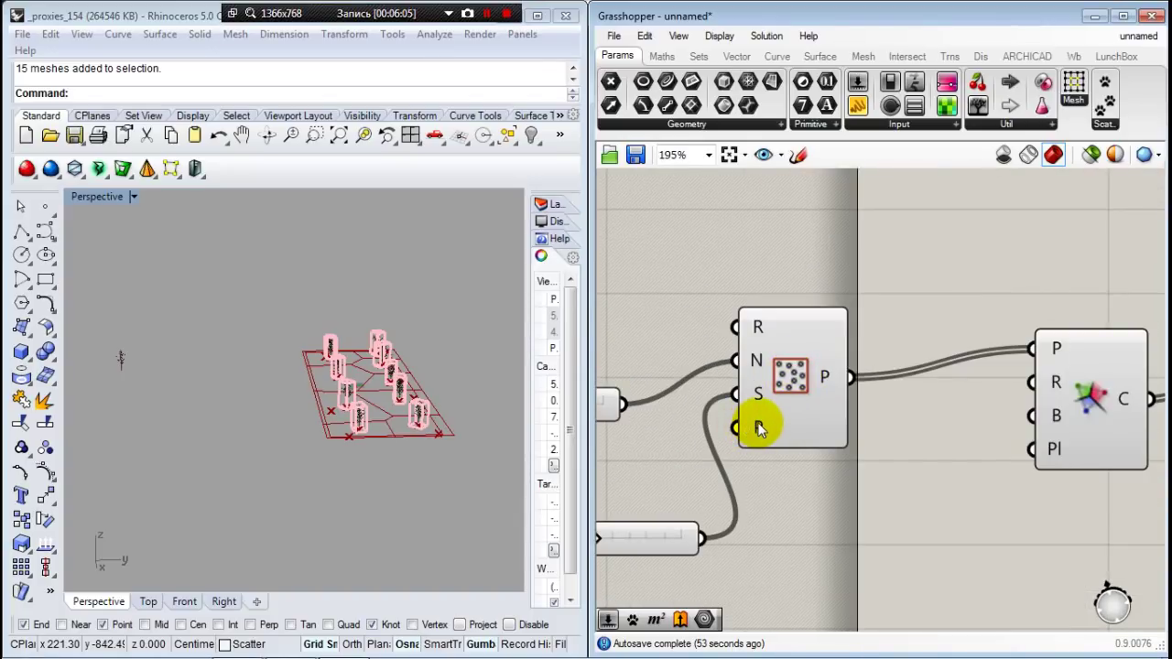
pyautogui.moveTo(759, 428)
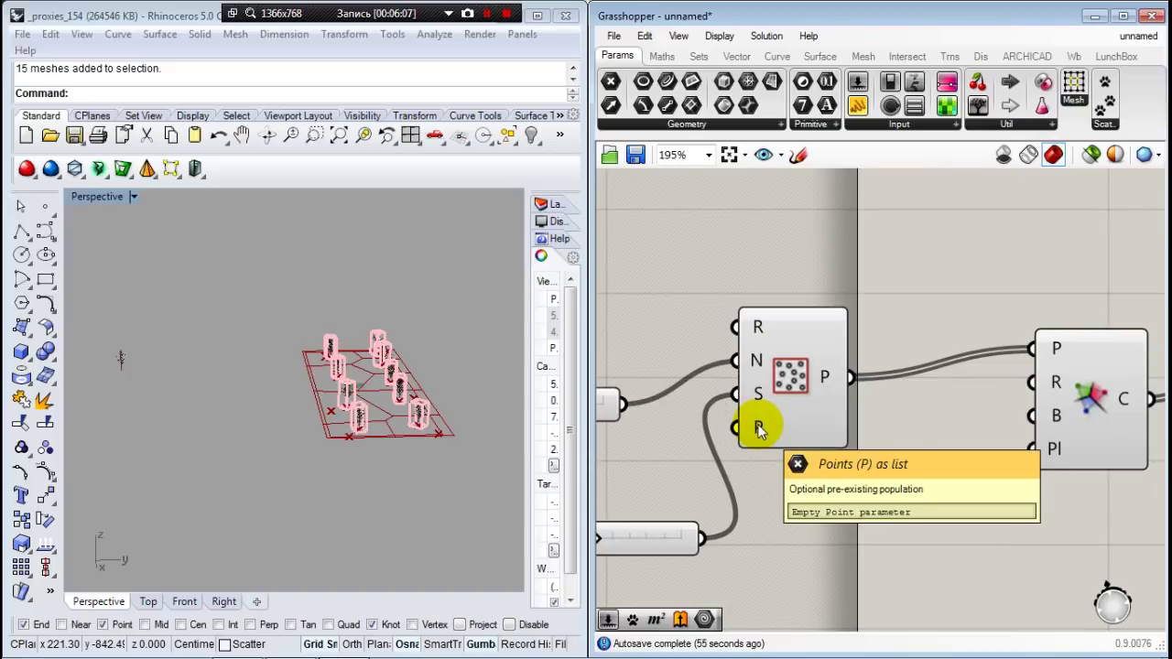
# Place a series of individual point objects freely scattered on the ground beside the Voronoi plot.
pyautogui.click(45, 207)
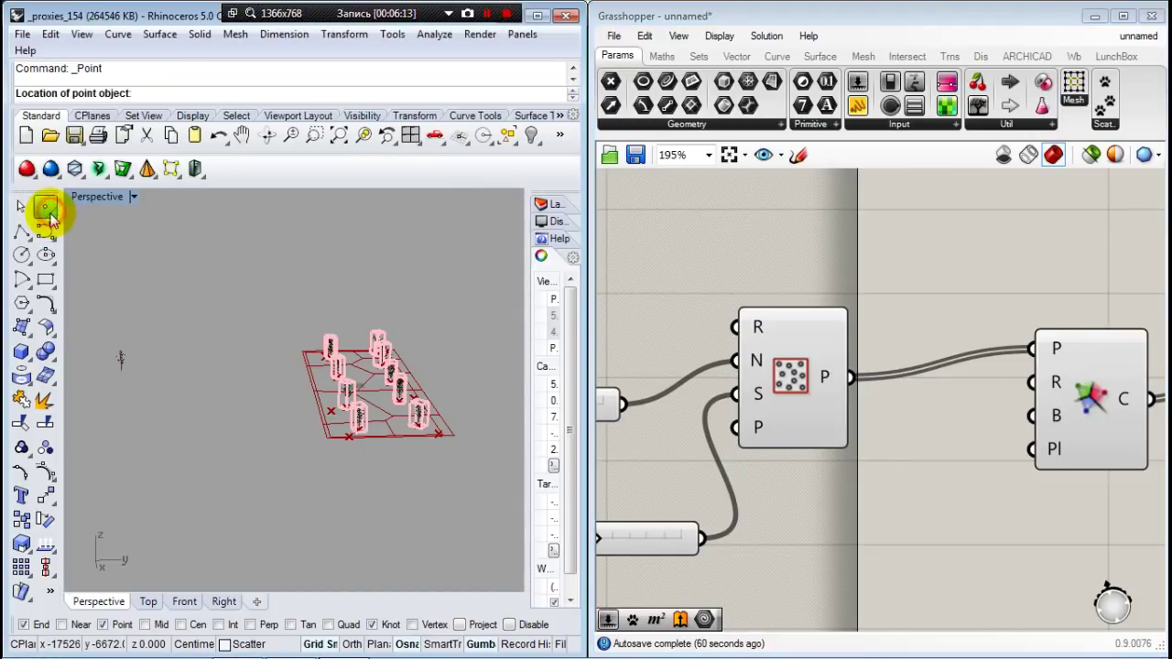
pyautogui.click(45, 207)
pyautogui.click(96, 217)
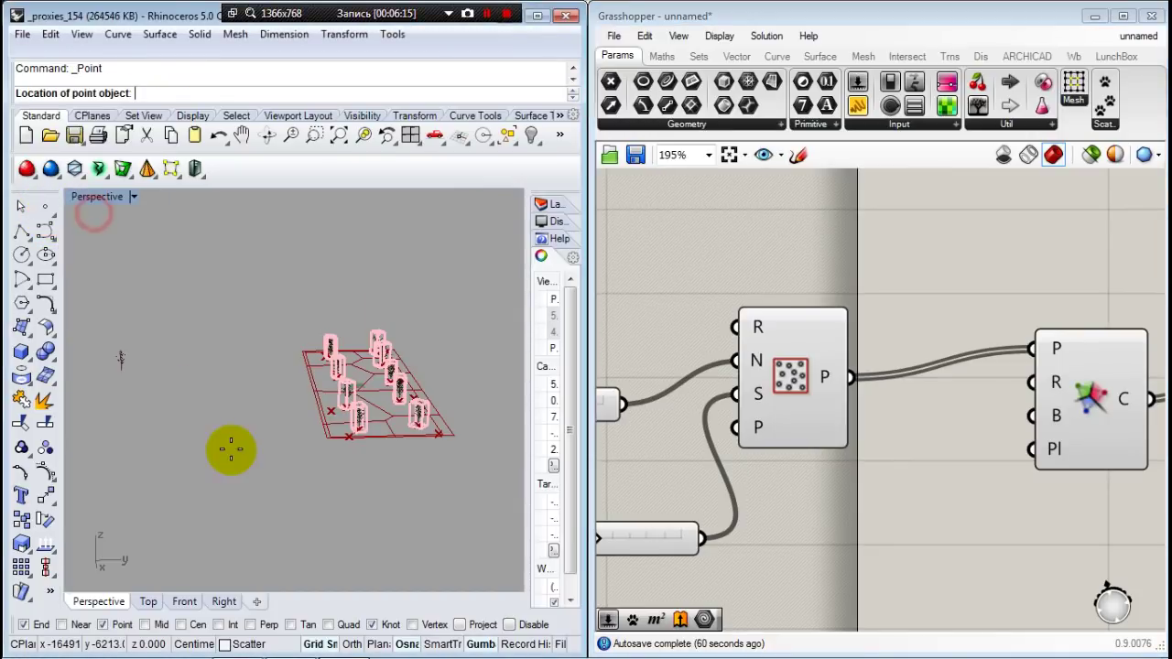
pyautogui.click(238, 457)
pyautogui.click(247, 415)
pyautogui.click(185, 406)
pyautogui.click(200, 450)
pyautogui.click(220, 421)
pyautogui.click(206, 368)
pyautogui.click(249, 364)
pyautogui.click(230, 344)
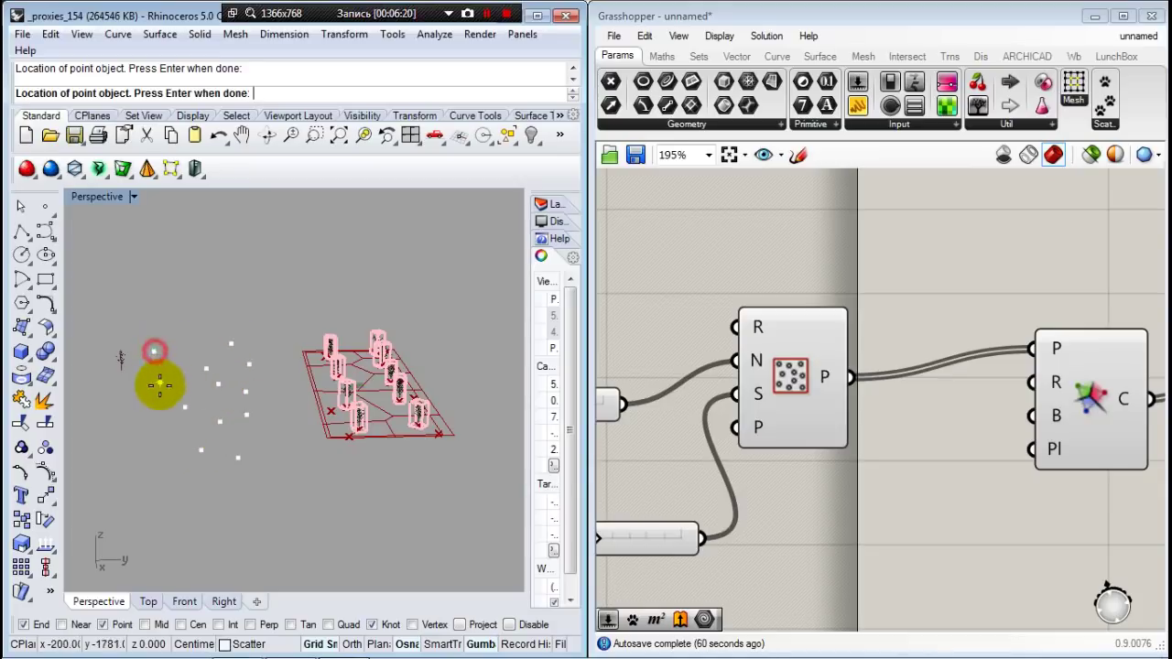
pyautogui.click(153, 350)
pyautogui.click(164, 398)
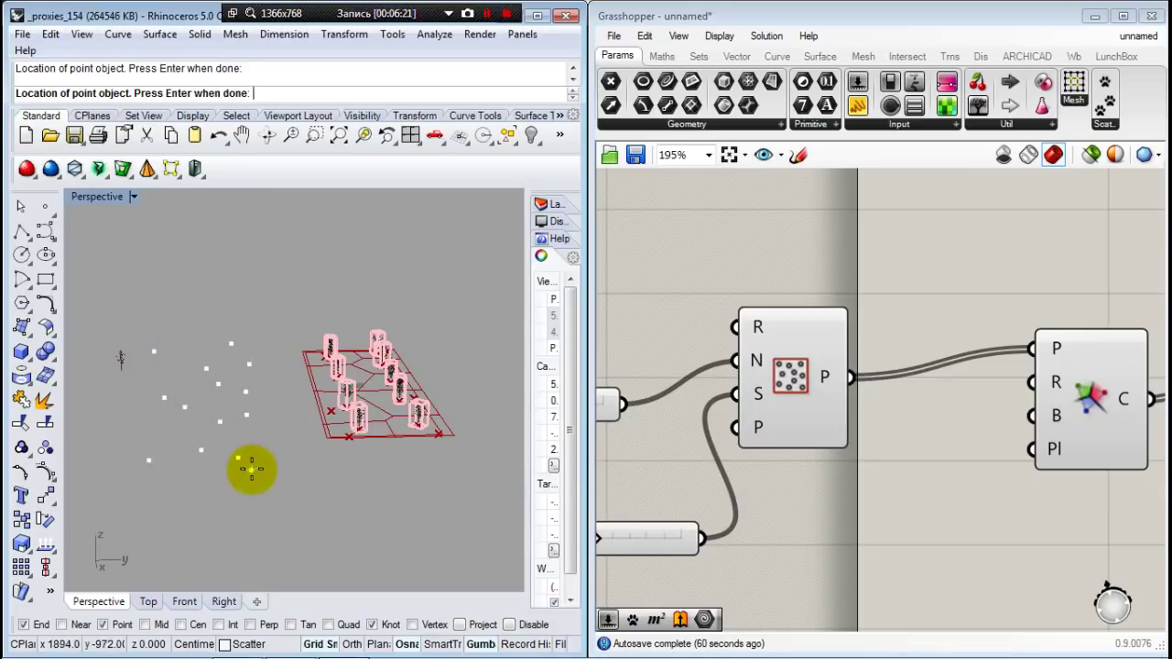
pyautogui.click(218, 419)
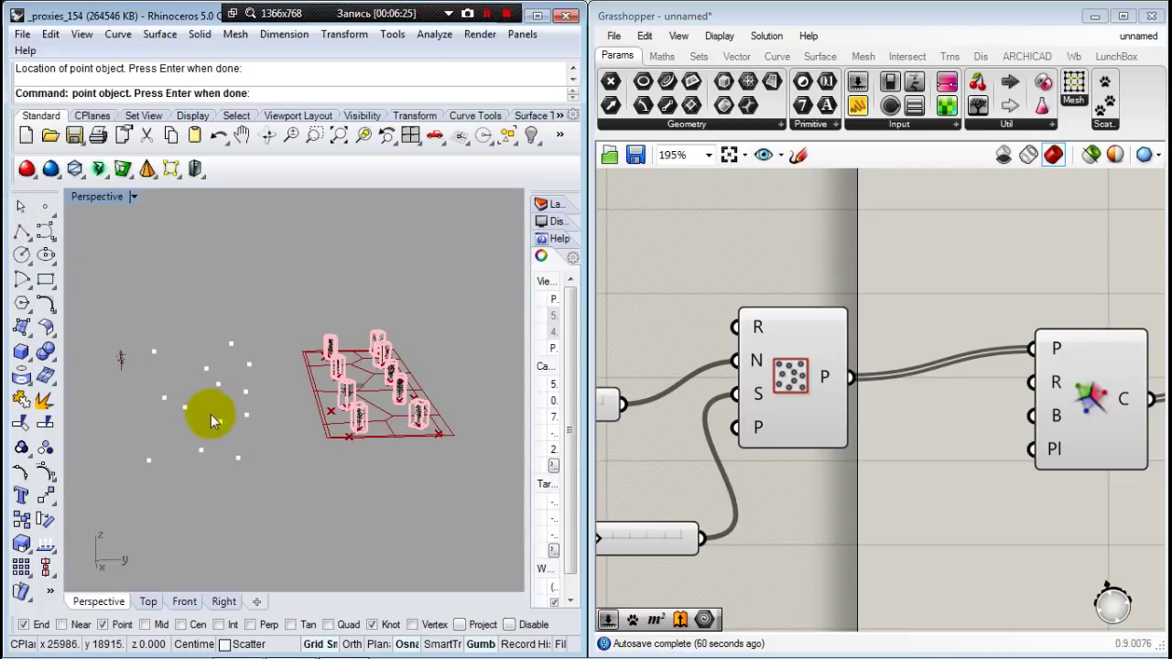
pyautogui.moveTo(217, 416); pyautogui.dragTo(286, 383, button='right')
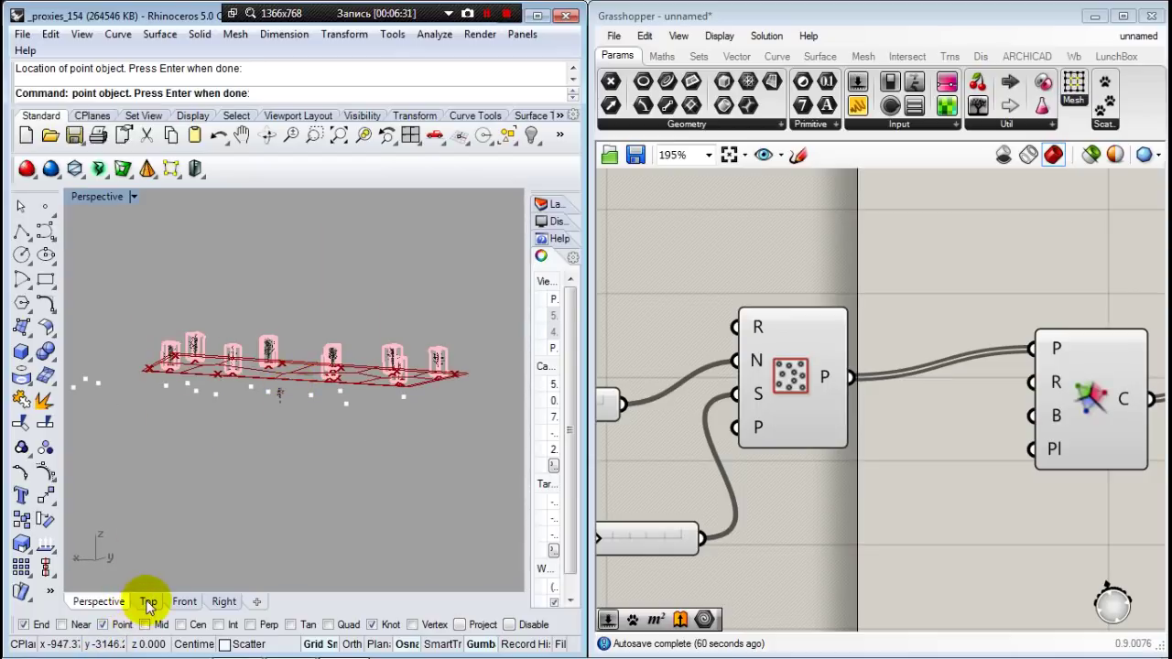
pyautogui.press('Return')
# In the Top view, select all placed tree meshes on the Voronoi plot and delete them, keeping the separate points.
pyautogui.click(147, 604)
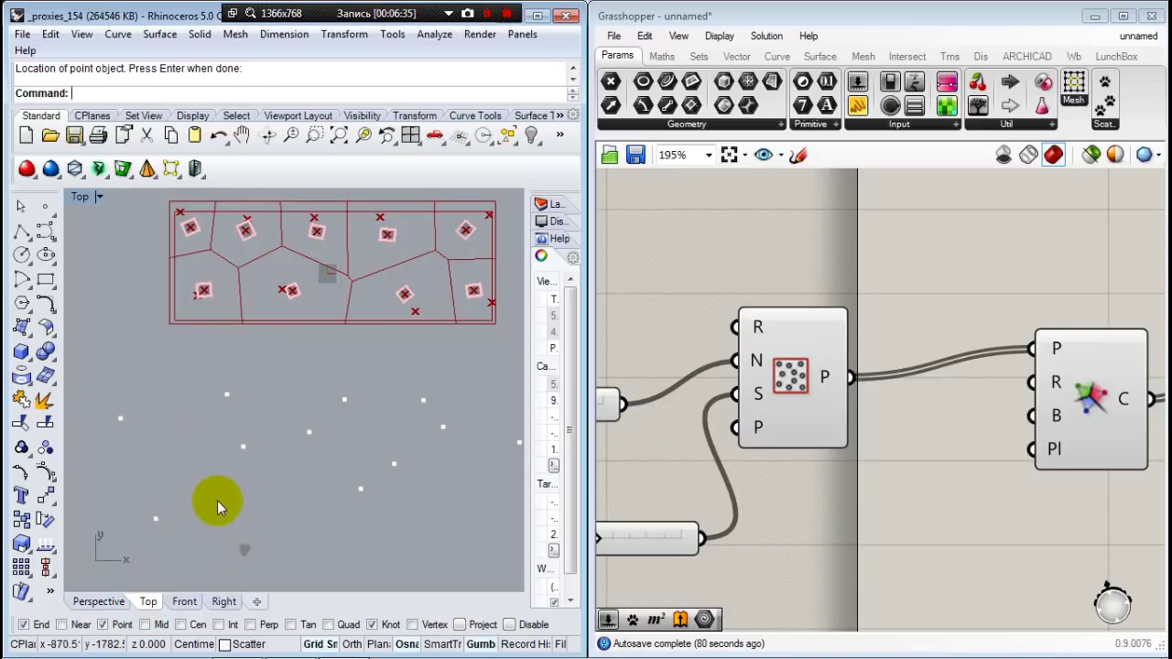
pyautogui.scroll(-2, 204, 470)
pyautogui.scroll(-1, 204, 470)
pyautogui.moveTo(145, 258); pyautogui.dragTo(441, 413)
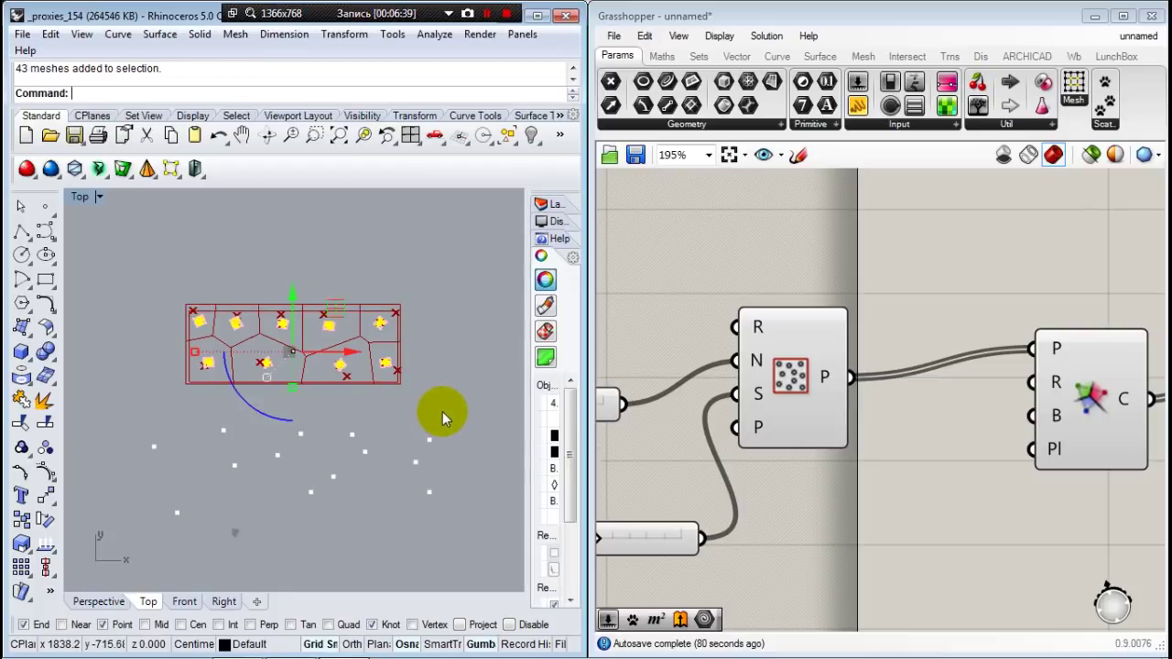
pyautogui.press('Delete')
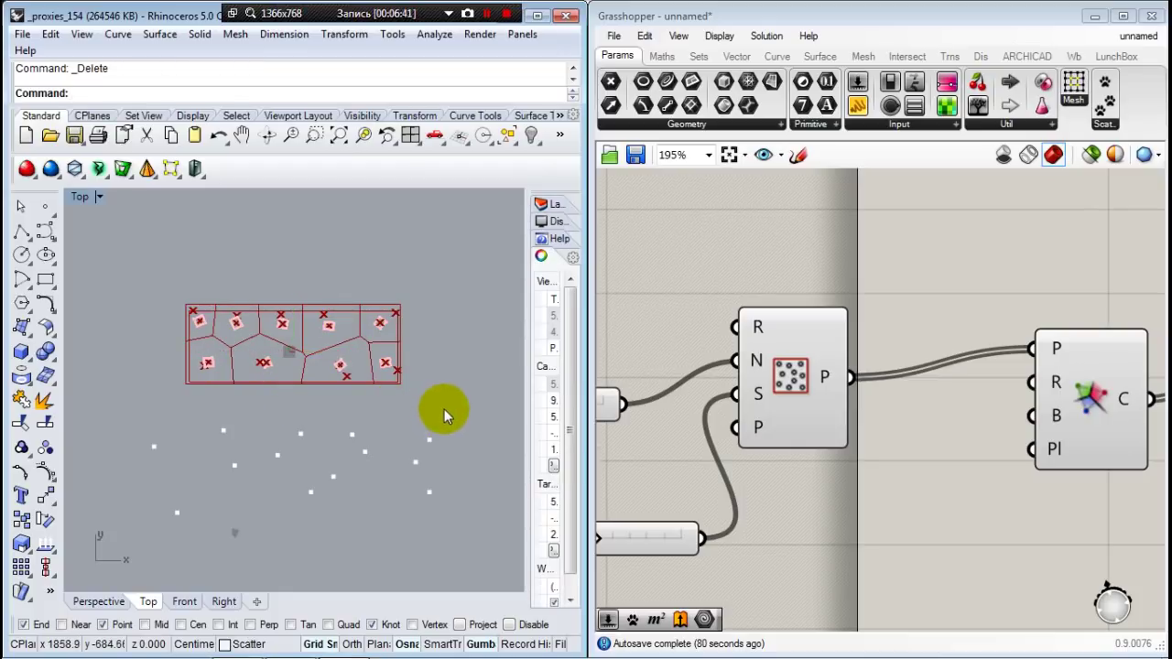
pyautogui.scroll(2, 335, 385)
pyautogui.scroll(-1, 350, 350)
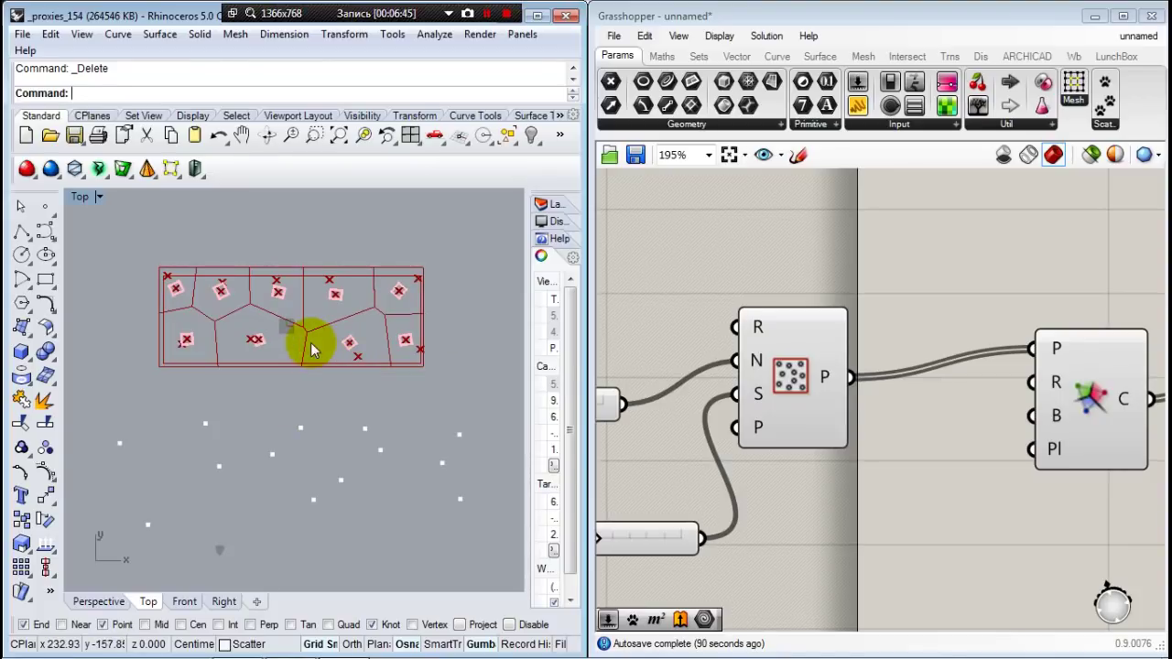
# In the Perspective view, move one of the scattered points along the X axis with the gumball.
pyautogui.click(95, 602)
pyautogui.moveTo(332, 393); pyautogui.dragTo(307, 350, button='right')
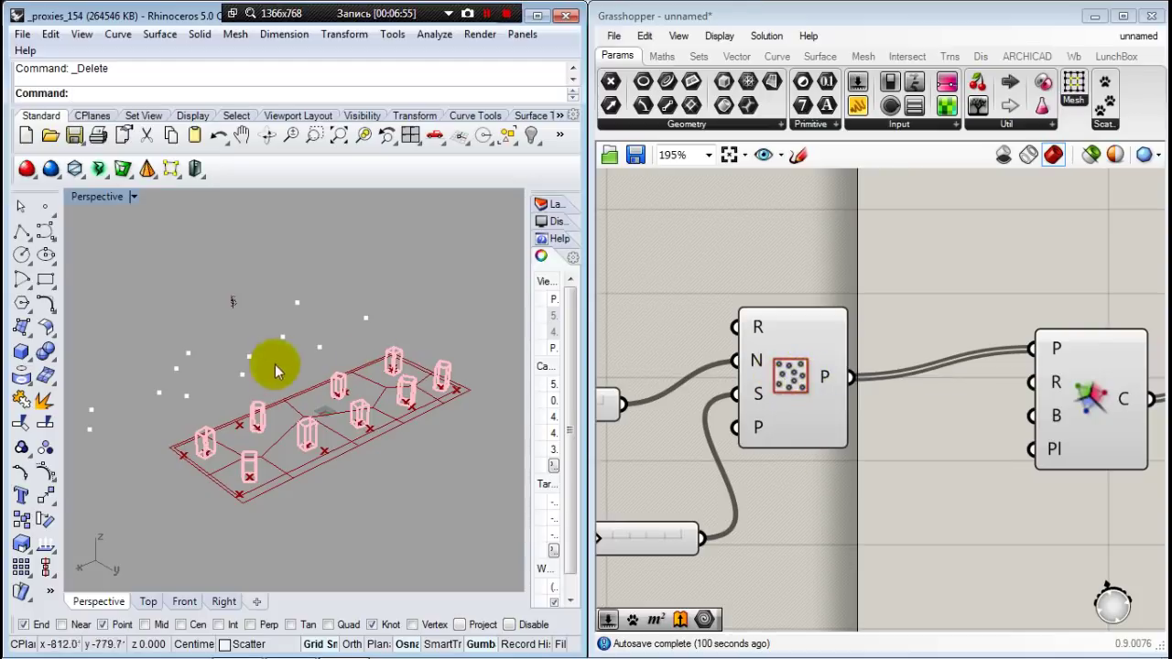
pyautogui.click(243, 374)
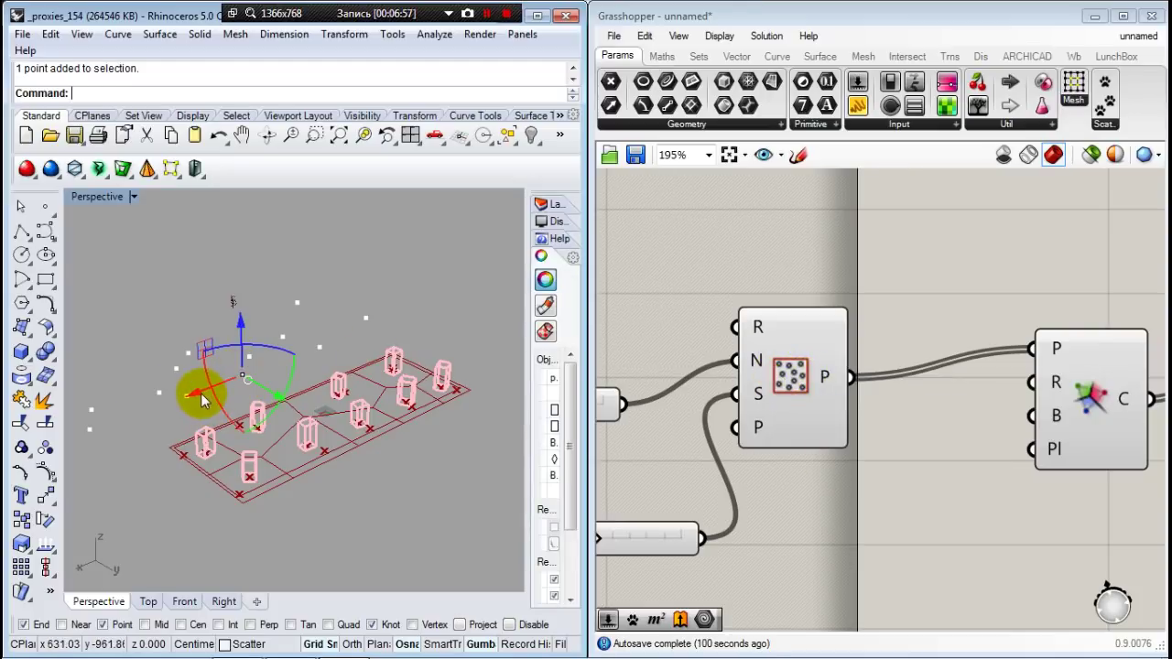
pyautogui.moveTo(194, 396); pyautogui.dragTo(248, 306)
pyautogui.click(323, 300)
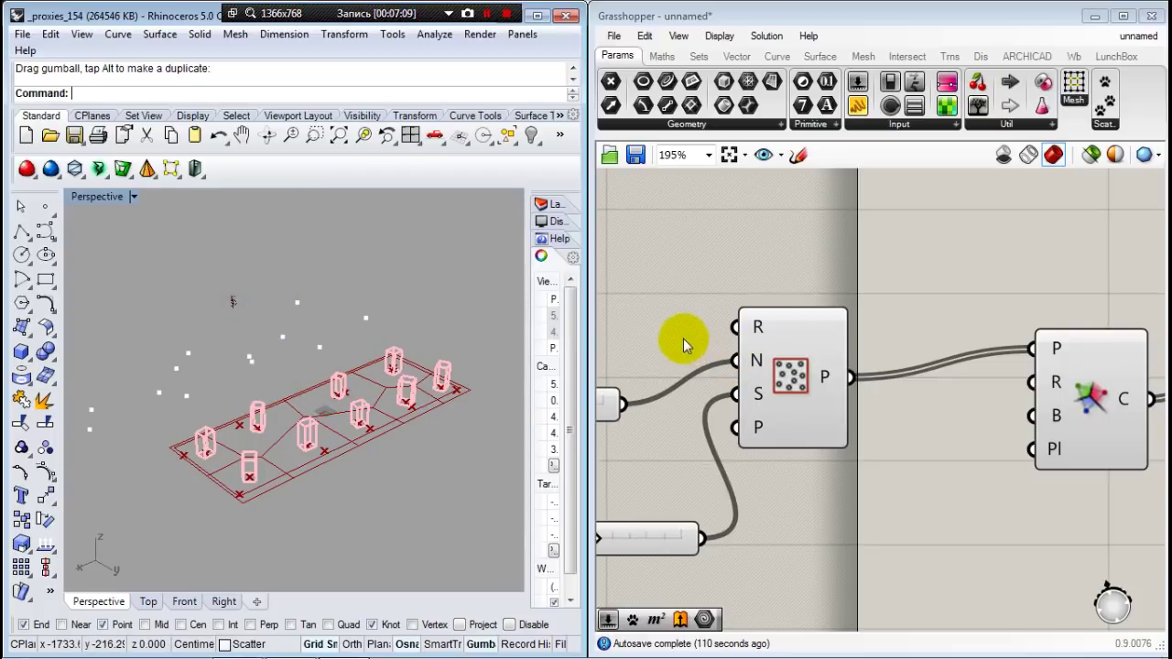
# Examine the Count and Seed sliders of Populate 2D and the inputs of Scatter Random.
pyautogui.scroll(-6, 654, 339)
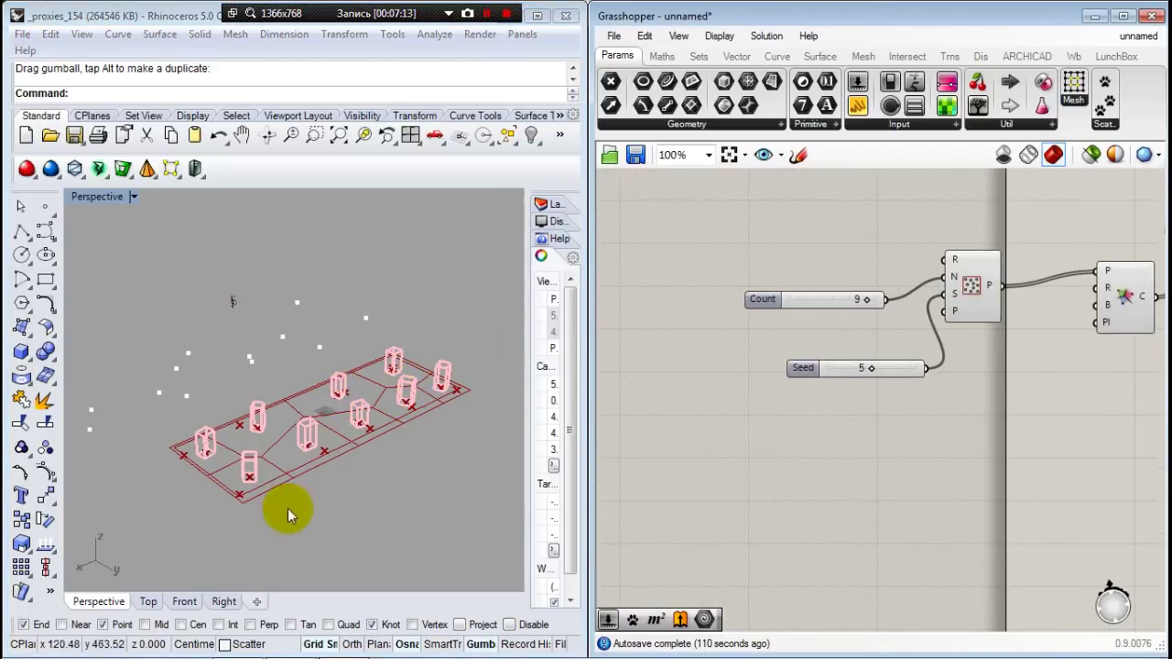
pyautogui.click(751, 431)
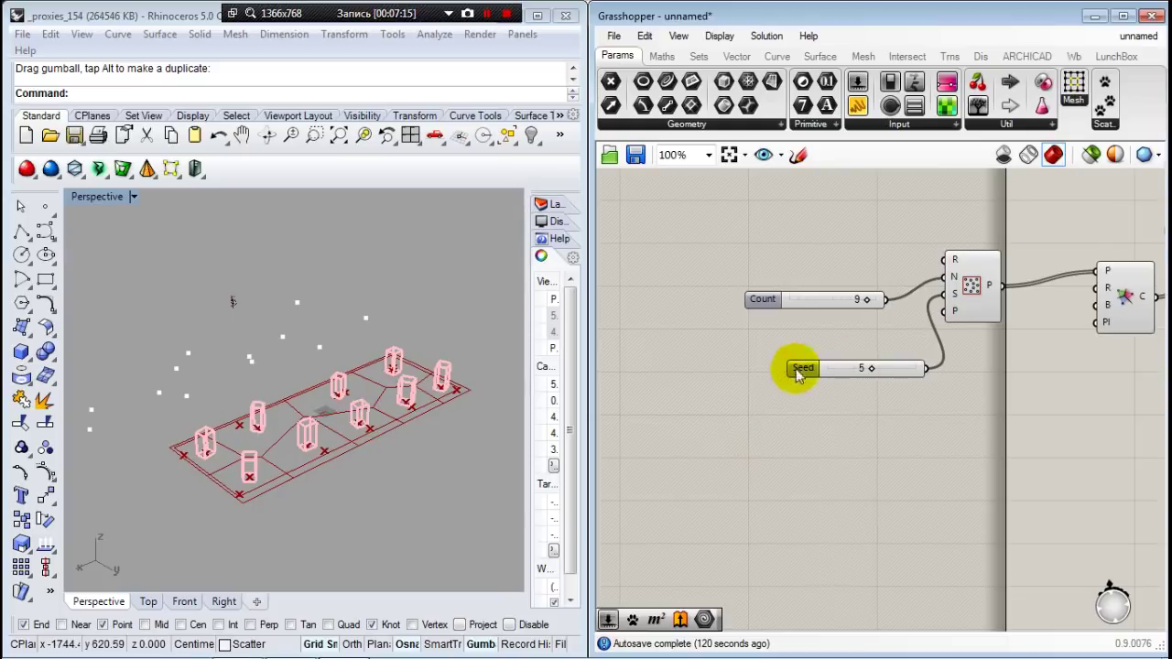
pyautogui.scroll(-3, 798, 375)
pyautogui.moveTo(680, 379); pyautogui.dragTo(784, 353, button='right')
pyautogui.scroll(3, 784, 353)
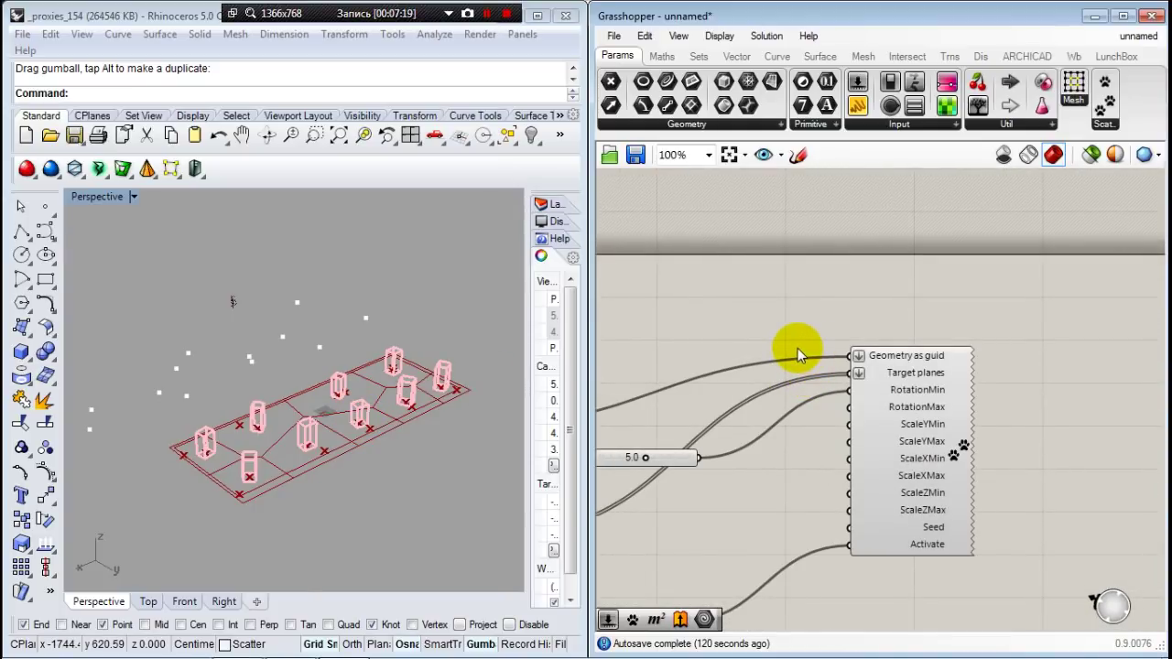
pyautogui.scroll(-2, 797, 348)
pyautogui.scroll(2, 921, 387)
pyautogui.scroll(-1, 919, 384)
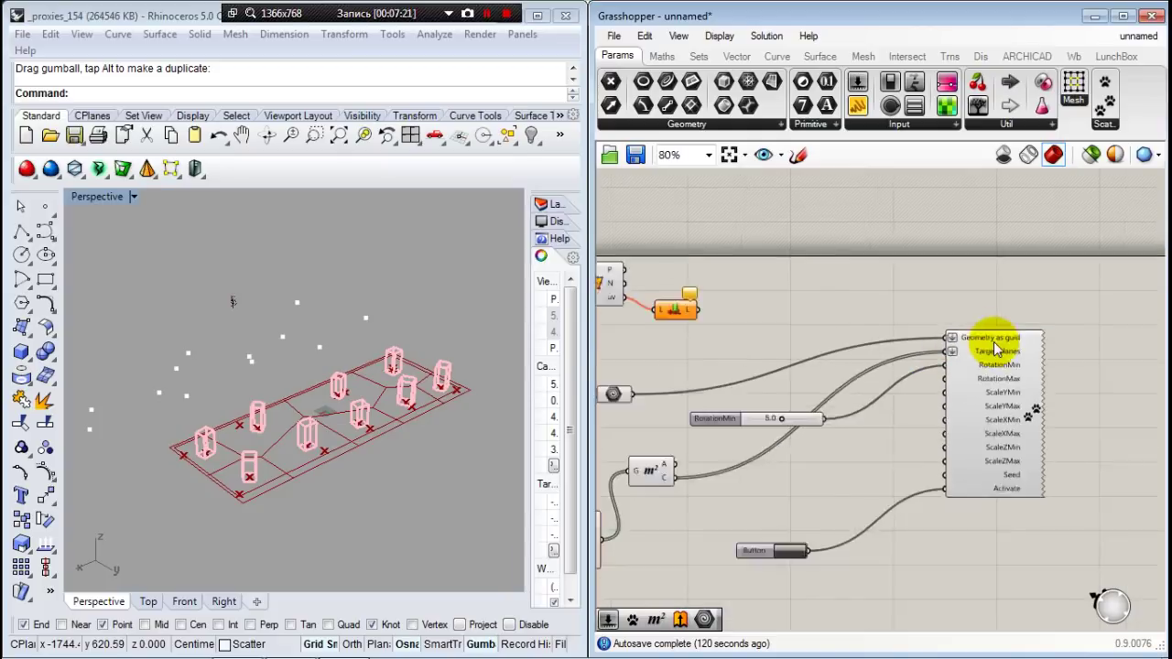
pyautogui.scroll(3, 961, 361)
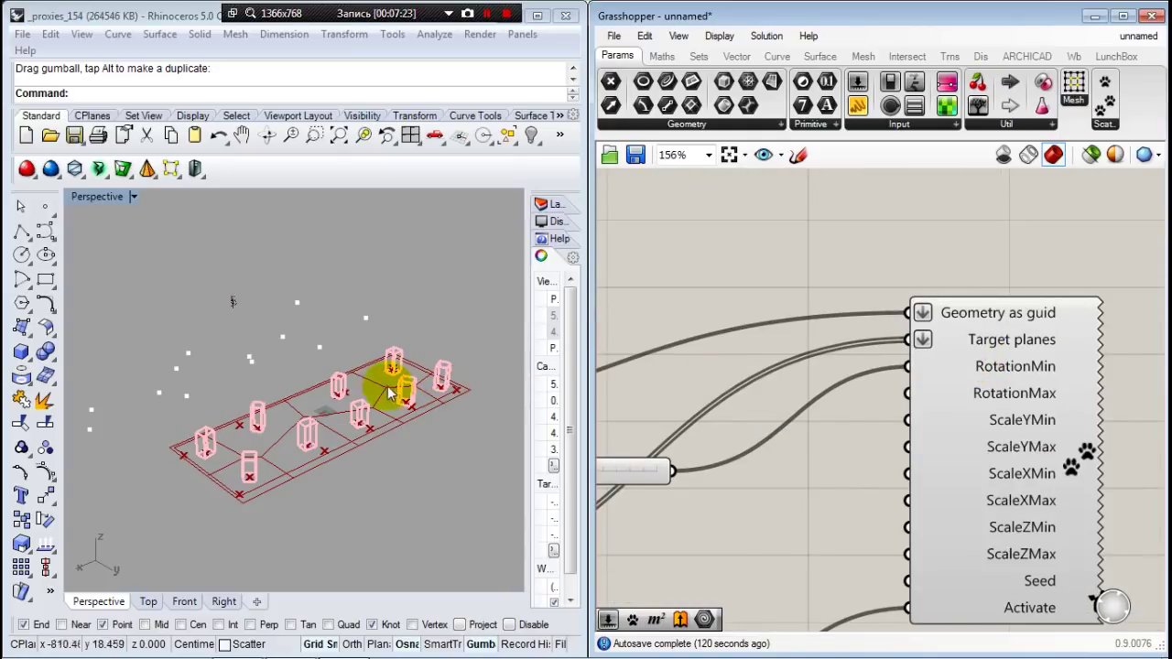
pyautogui.scroll(-1, 872, 254)
pyautogui.scroll(-4, 897, 366)
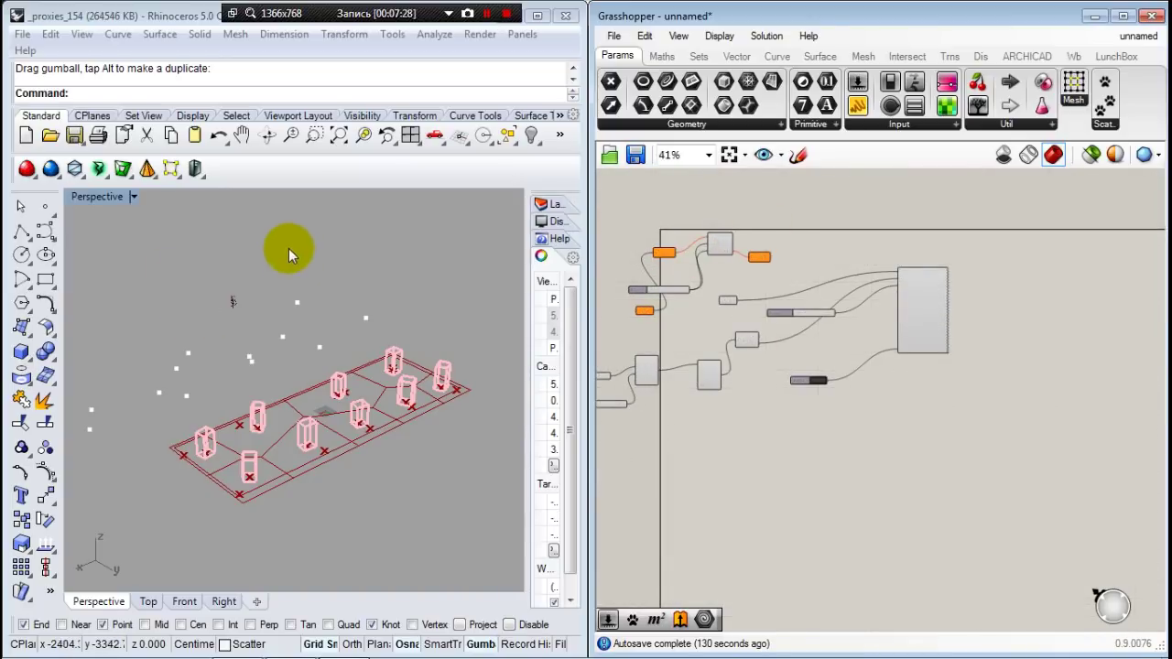
pyautogui.click(358, 424)
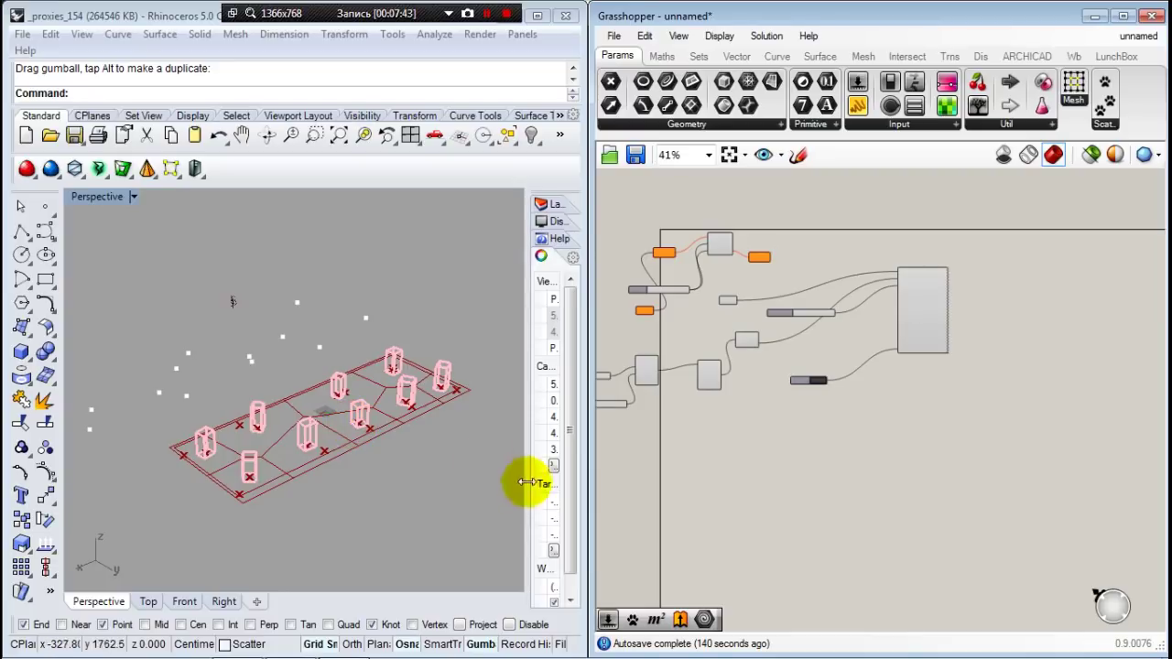
# Delete the unused surface-division group, including its orange components, the V Count slider and the curve parameter.
pyautogui.scroll(6, 677, 360)
pyautogui.scroll(-6, 751, 376)
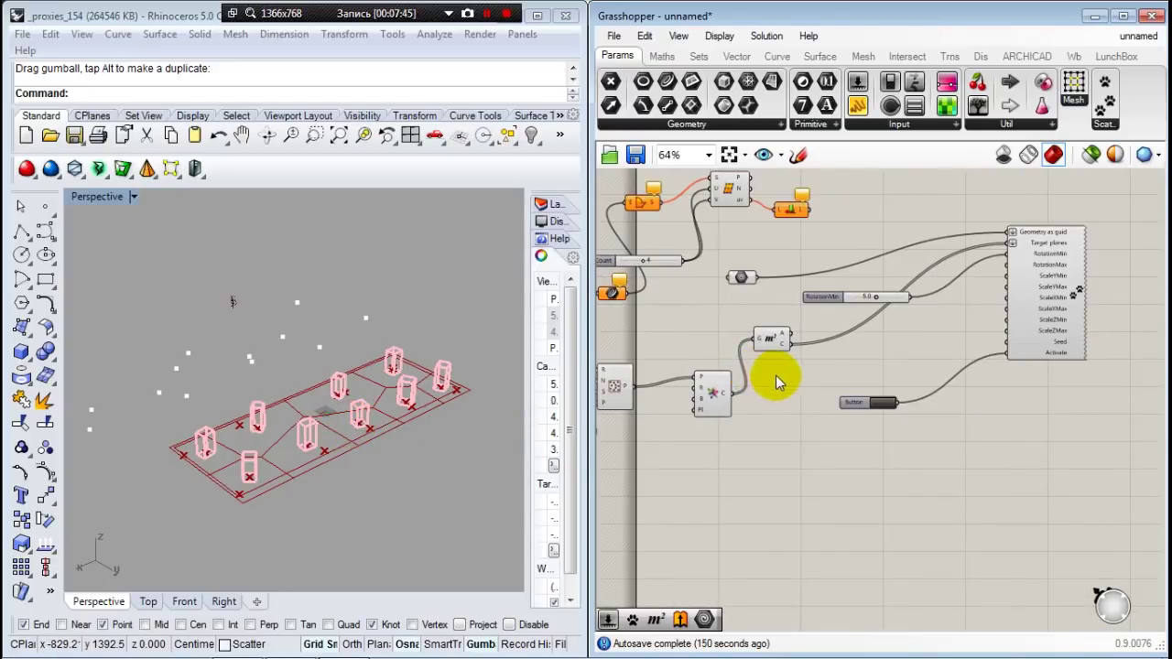
pyautogui.scroll(3, 745, 350)
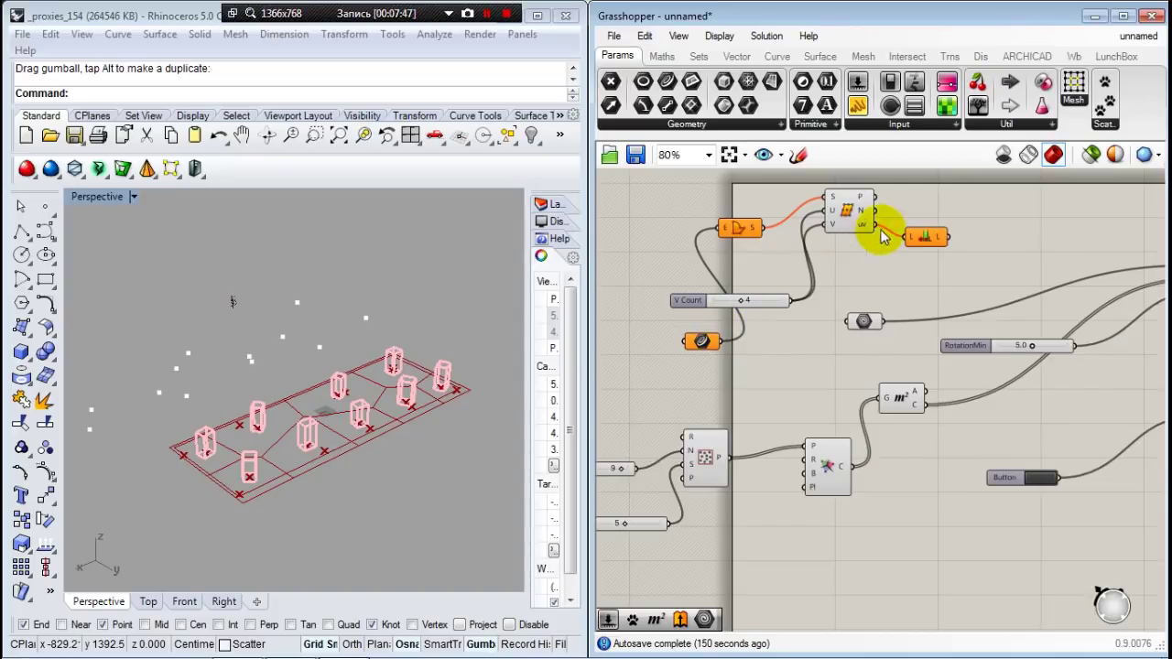
pyautogui.scroll(-3, 863, 210)
pyautogui.moveTo(907, 241); pyautogui.dragTo(693, 318)
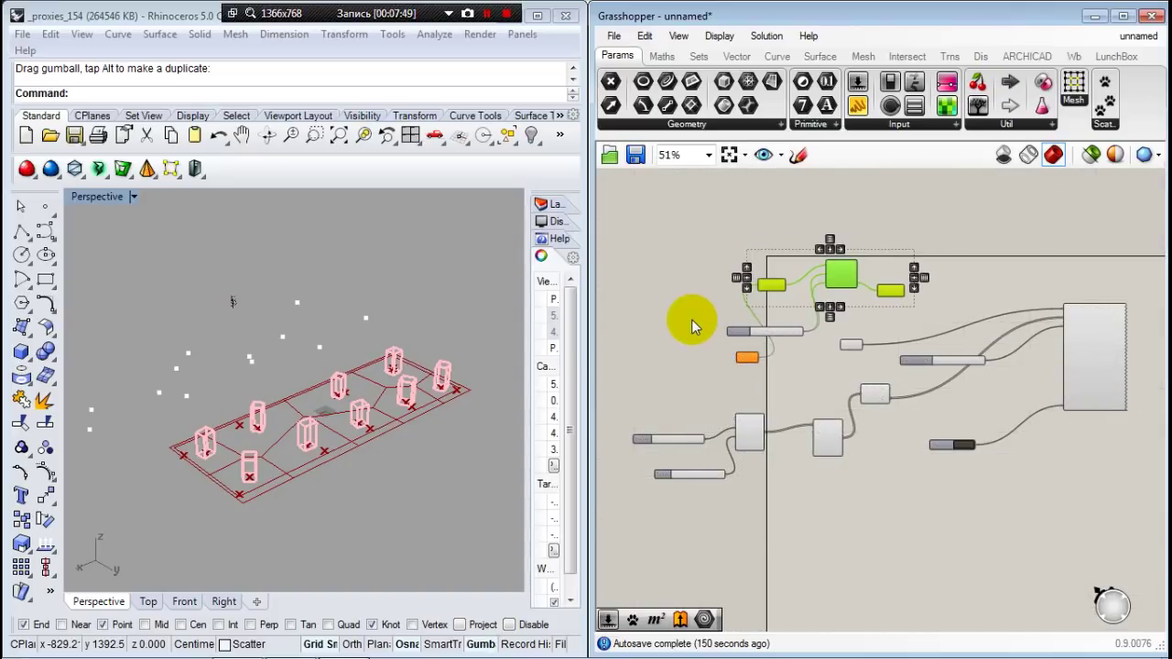
pyautogui.press('Delete')
pyautogui.moveTo(674, 260); pyautogui.dragTo(819, 397)
pyautogui.click(819, 397)
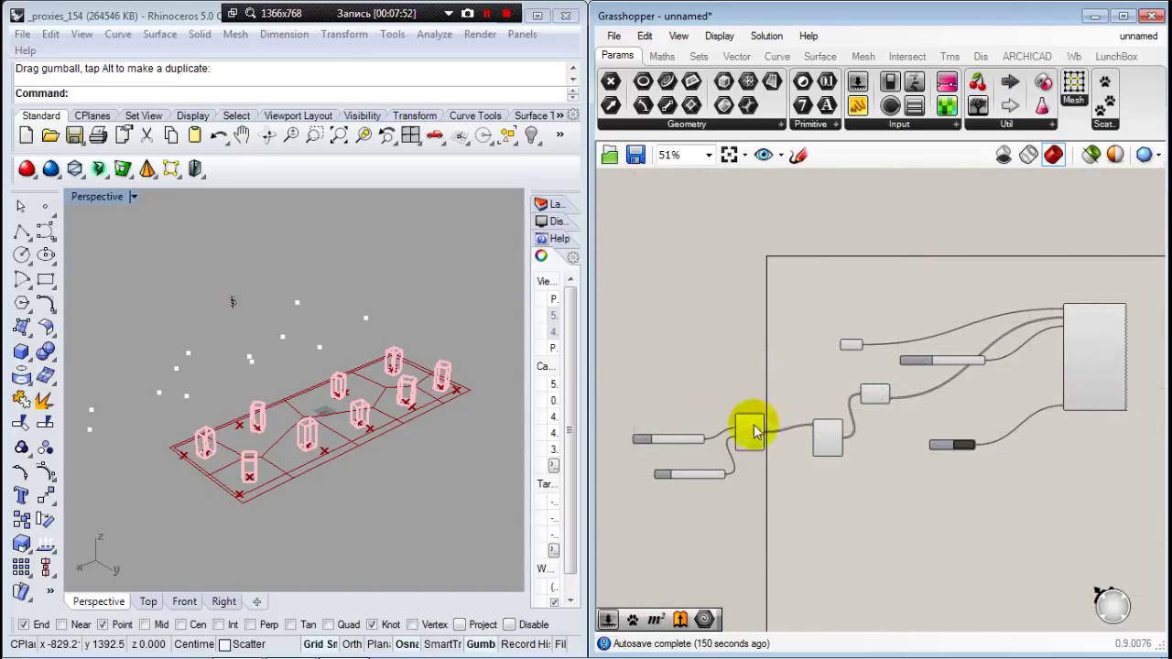
# Line up the Count and Seed sliders one above the other beside the Populate 2D component.
pyautogui.scroll(4, 751, 427)
pyautogui.scroll(-2, 693, 413)
pyautogui.moveTo(604, 417); pyautogui.dragTo(611, 378)
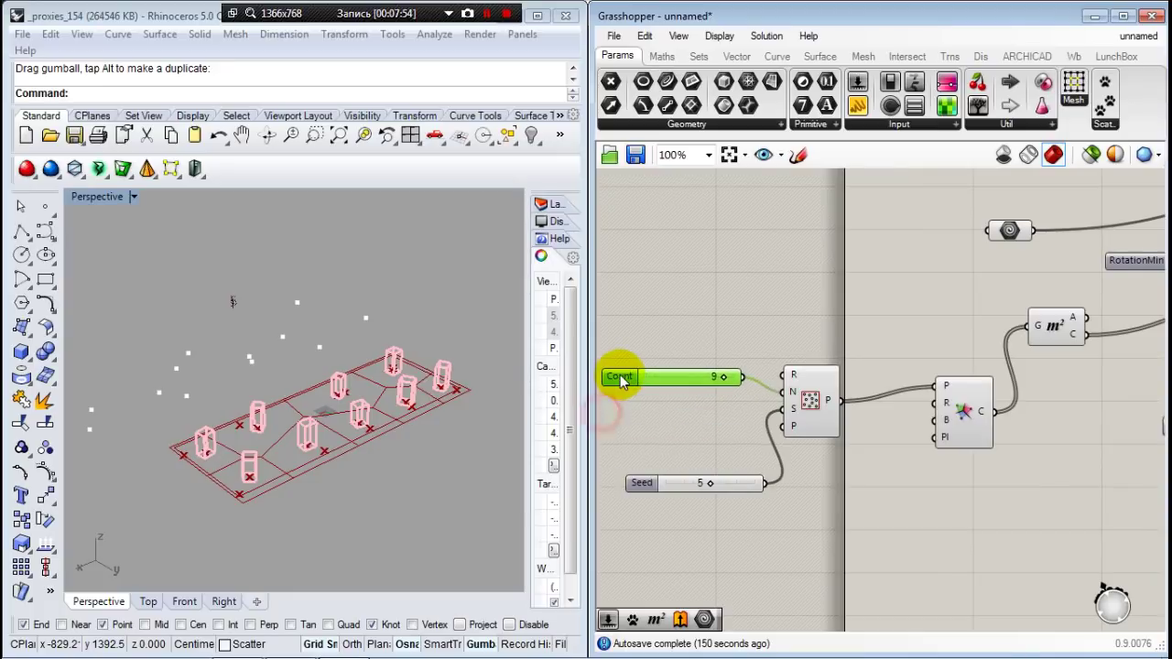
pyautogui.moveTo(648, 486); pyautogui.dragTo(627, 422)
pyautogui.click(647, 491)
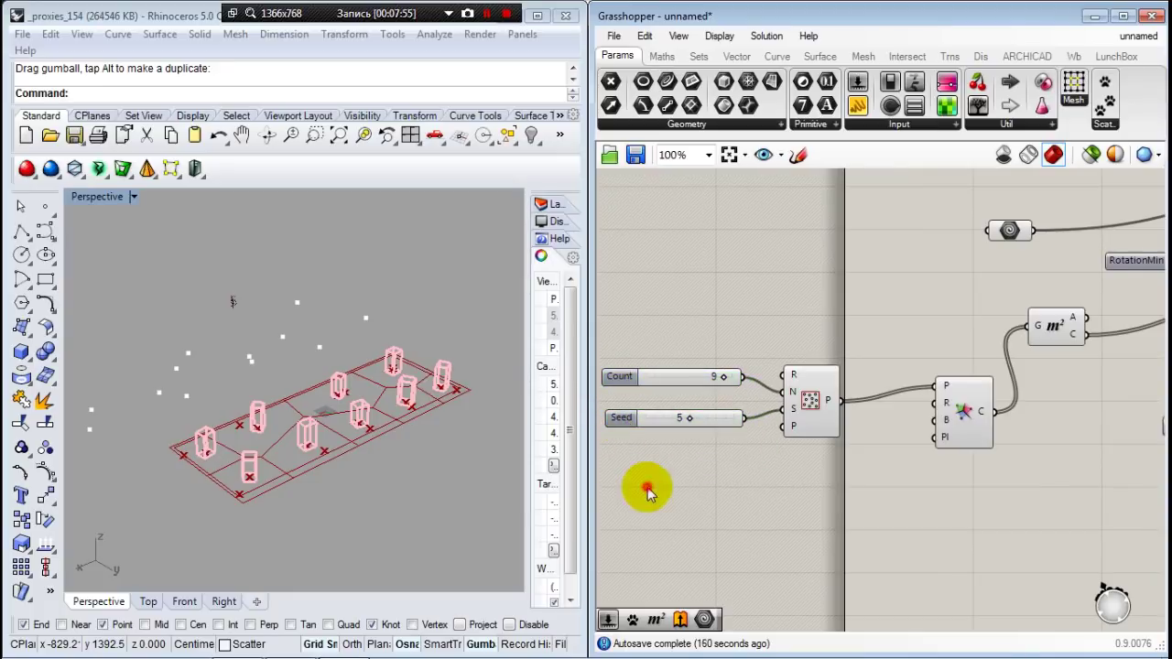
pyautogui.scroll(-2, 653, 459)
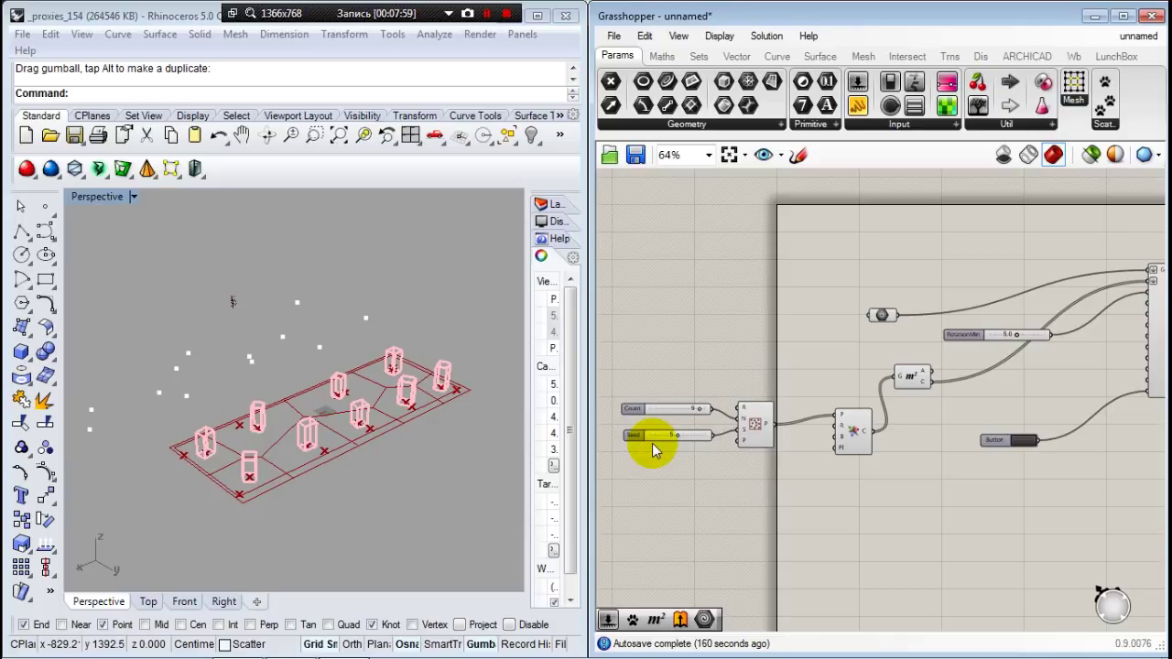
# Rearrange the Voronoi and Area components and the RotationMin slider into a tidy layout between Populate 2D and Scatter Random.
pyautogui.scroll(-3, 785, 371)
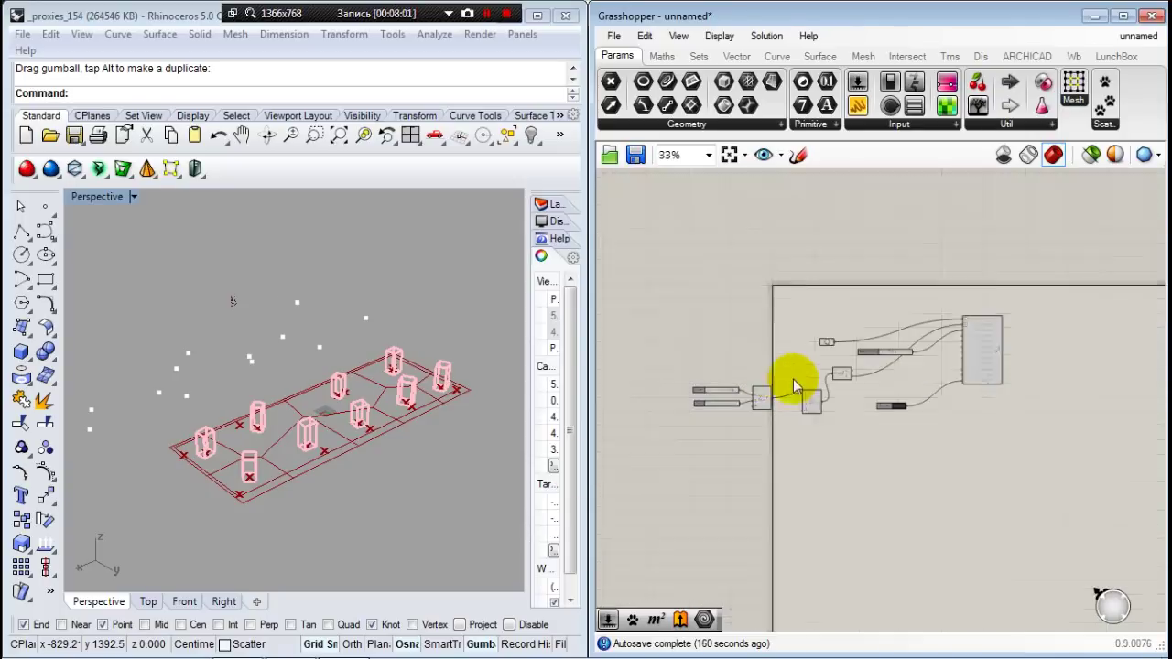
pyautogui.scroll(4, 789, 374)
pyautogui.moveTo(901, 363); pyautogui.dragTo(923, 394)
pyautogui.click(886, 375)
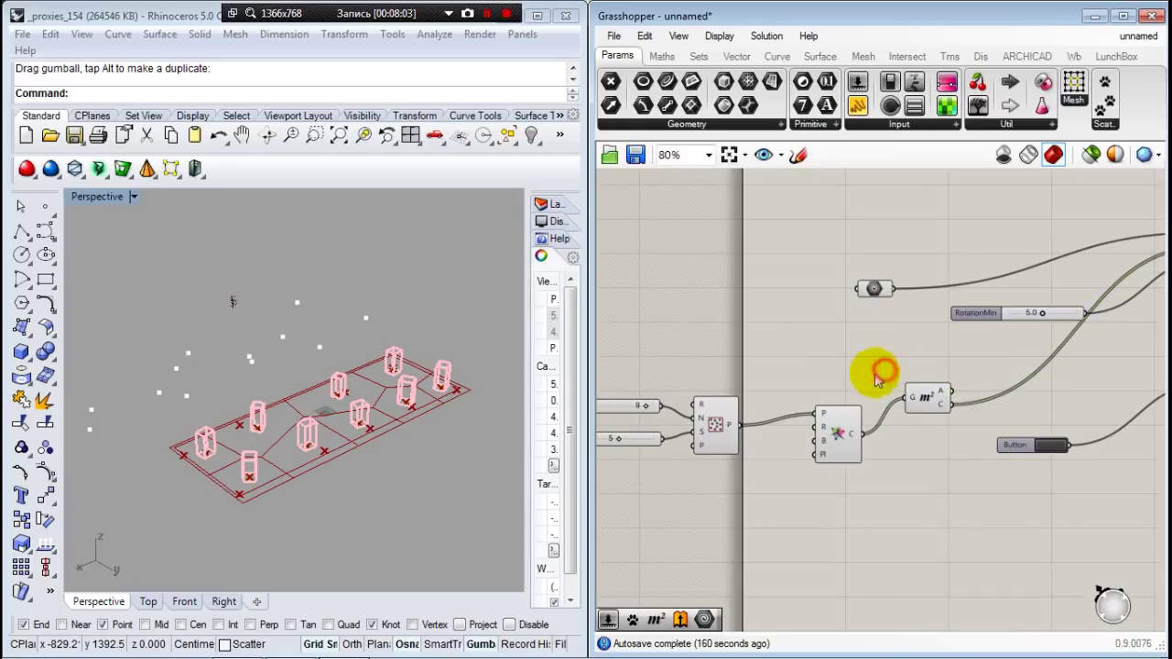
pyautogui.scroll(-2, 864, 389)
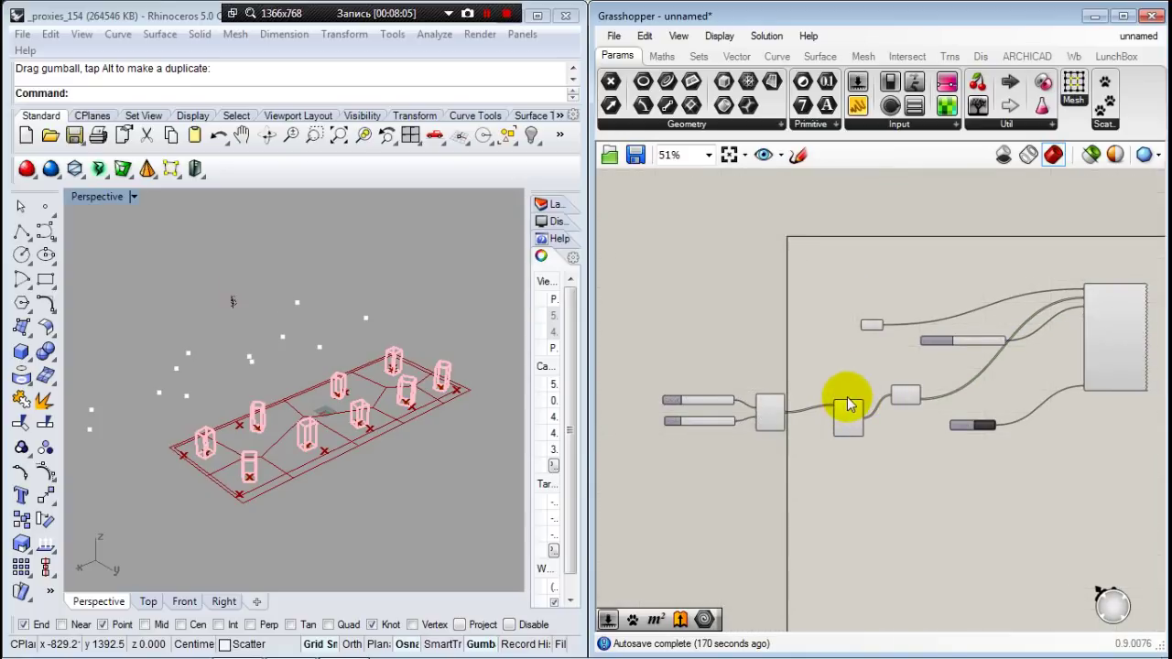
pyautogui.moveTo(939, 339); pyautogui.dragTo(904, 353)
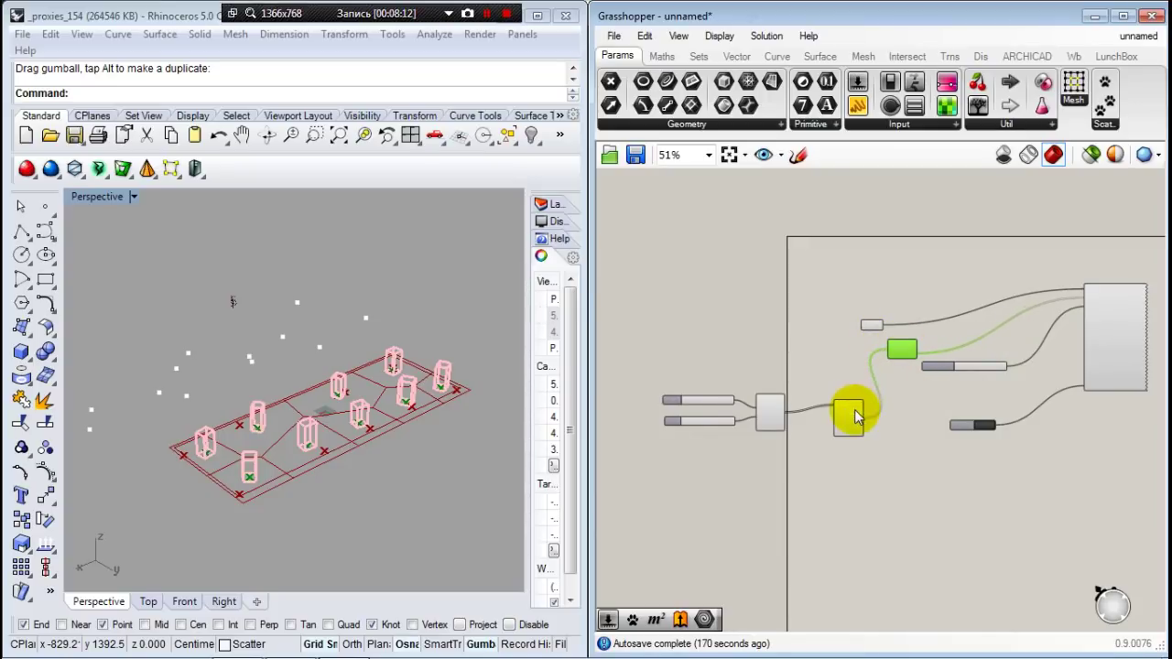
pyautogui.moveTo(857, 418); pyautogui.dragTo(849, 376)
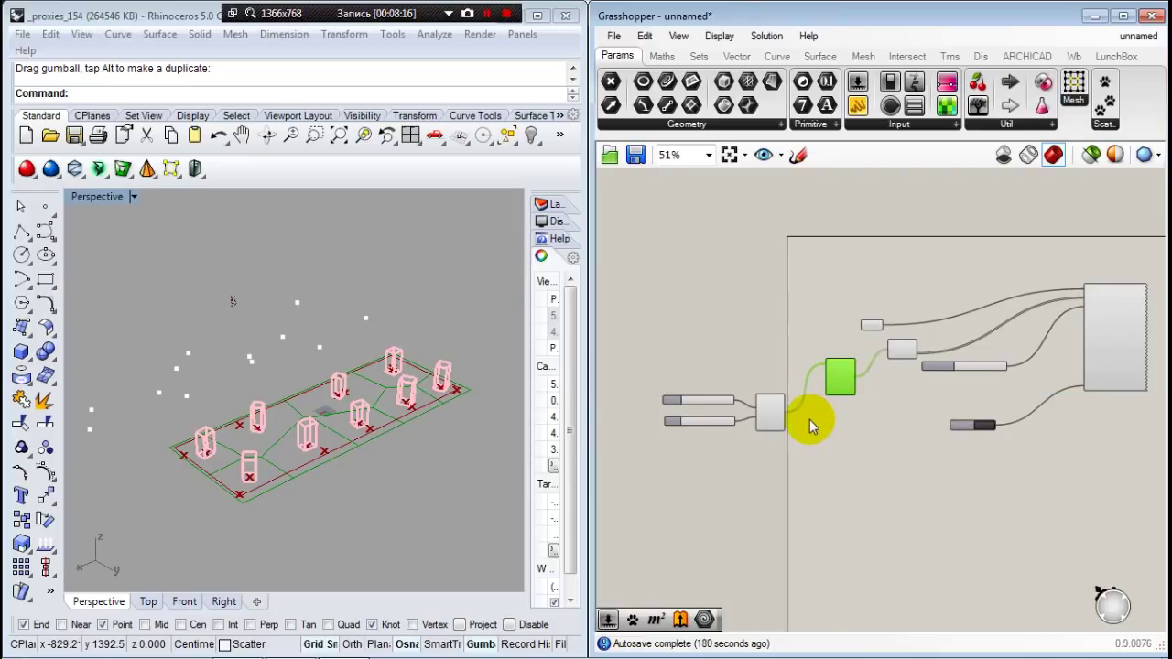
pyautogui.click(758, 306)
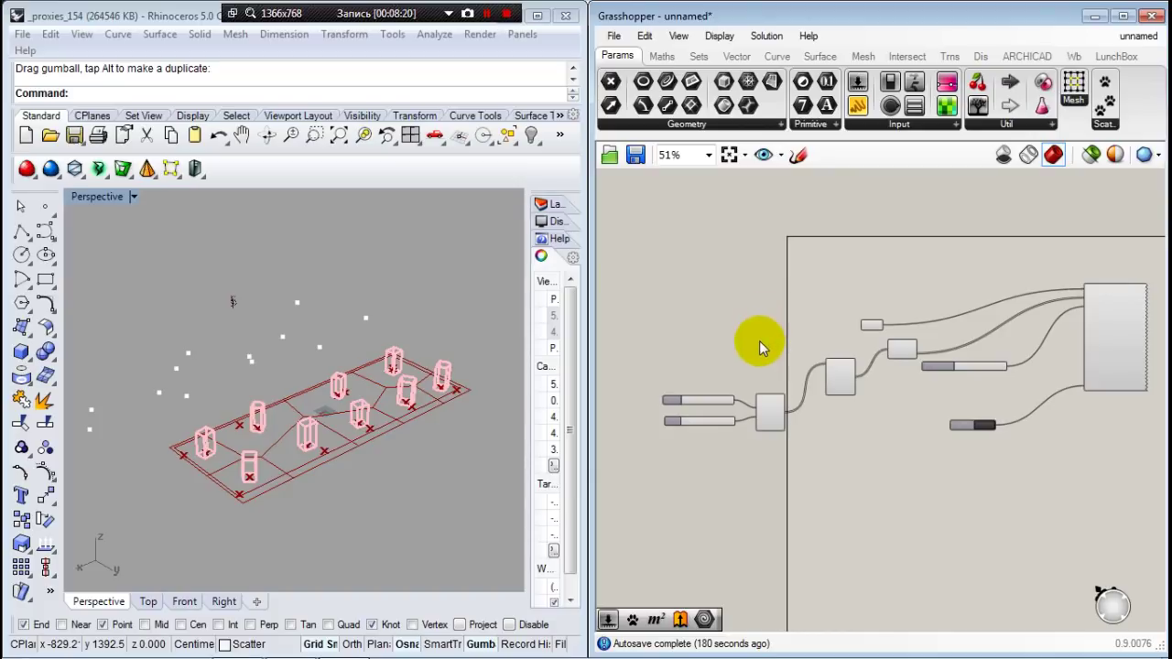